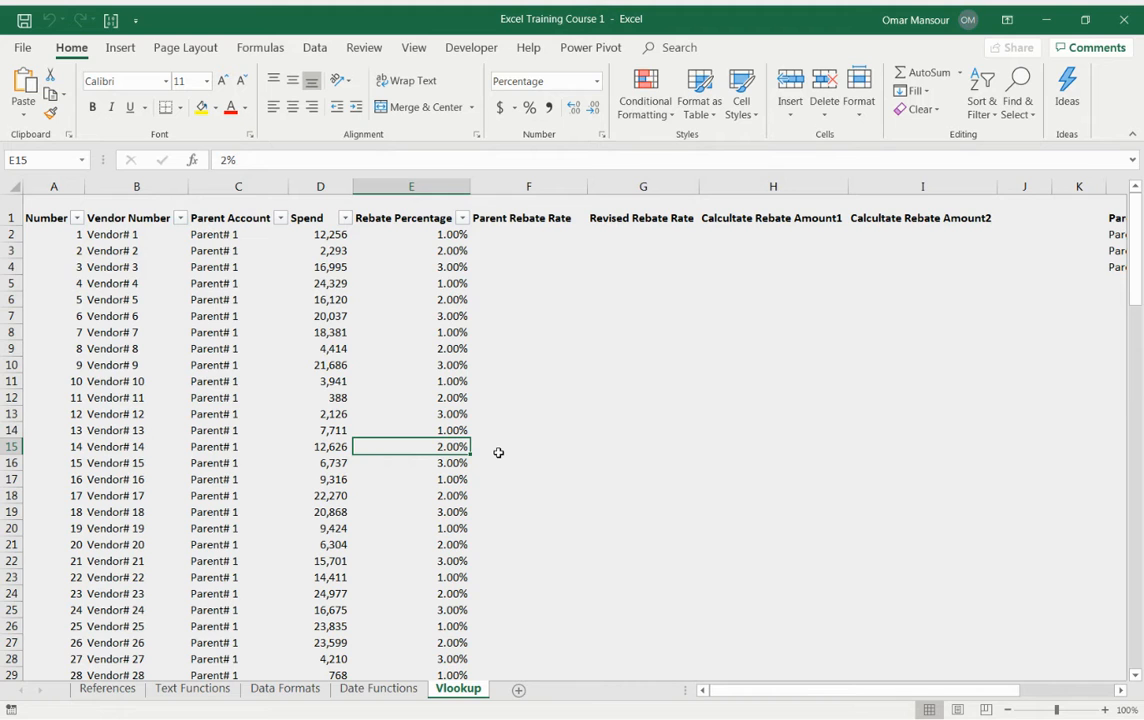
Step: Examine the Vendor Number and Parent Account columns of the vendor rebate table
{"action": "scroll", "coordinate": [370, 414], "scroll_direction": "up", "scroll_amount": 1}
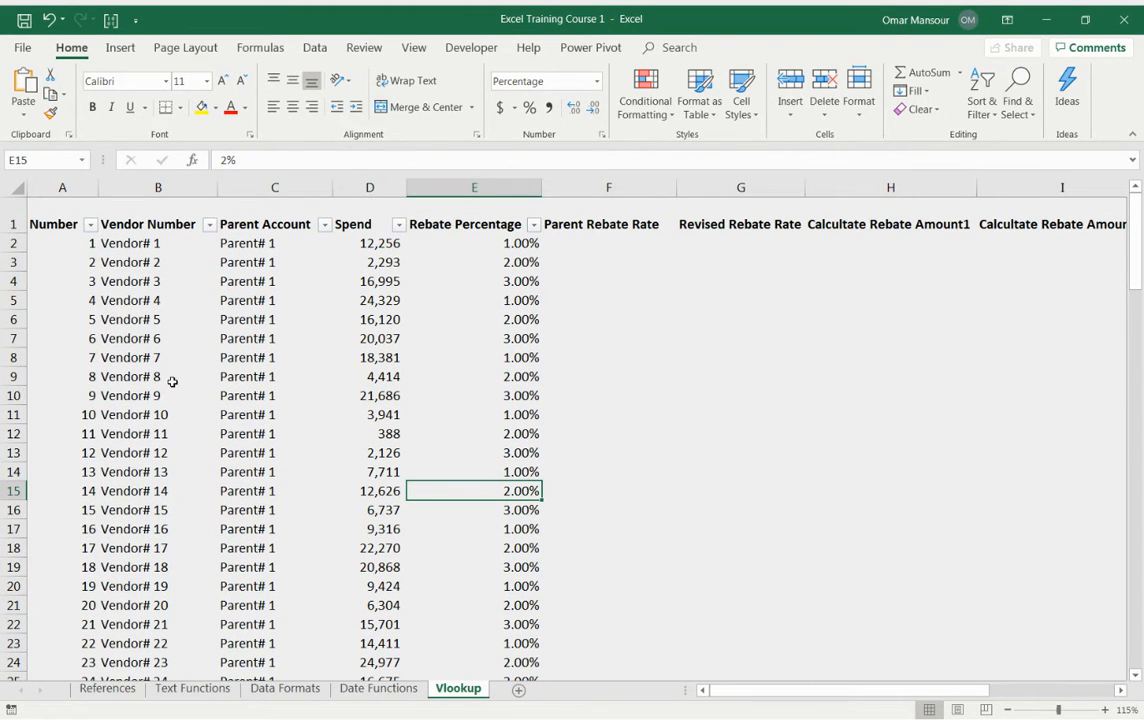
{"action": "left_click", "coordinate": [392, 238]}
{"action": "left_click", "coordinate": [378, 220]}
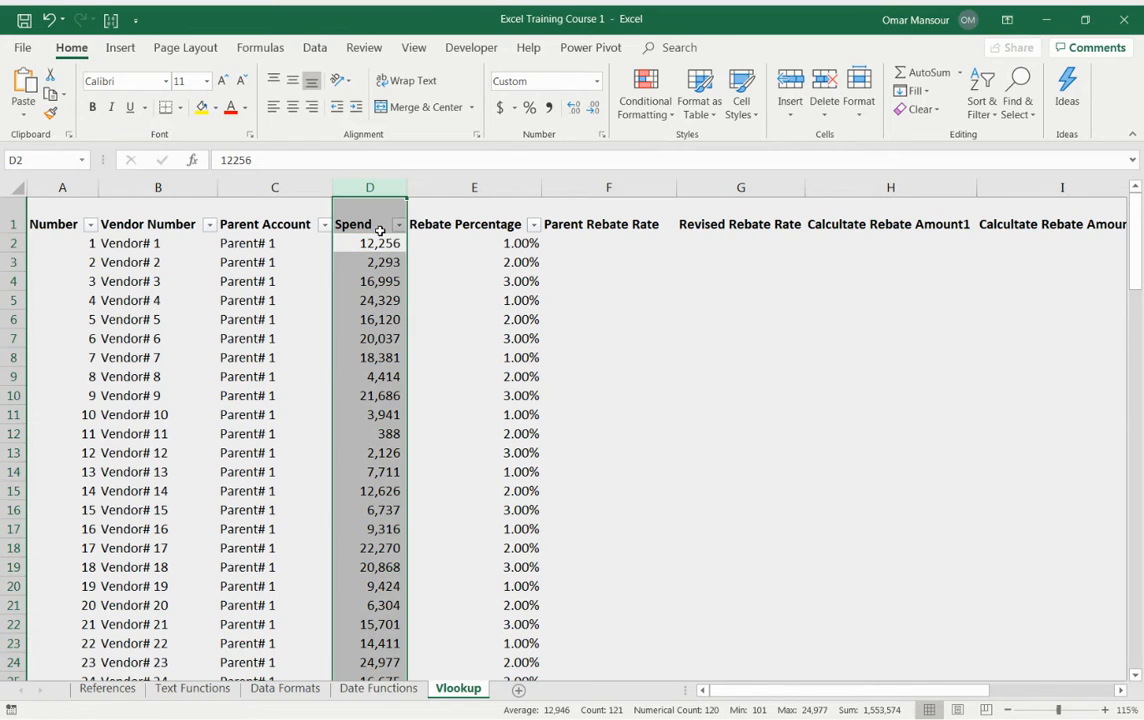
{"action": "key", "text": "Left"}
{"action": "key", "text": "Left"}
{"action": "key", "text": "ctrl+space"}
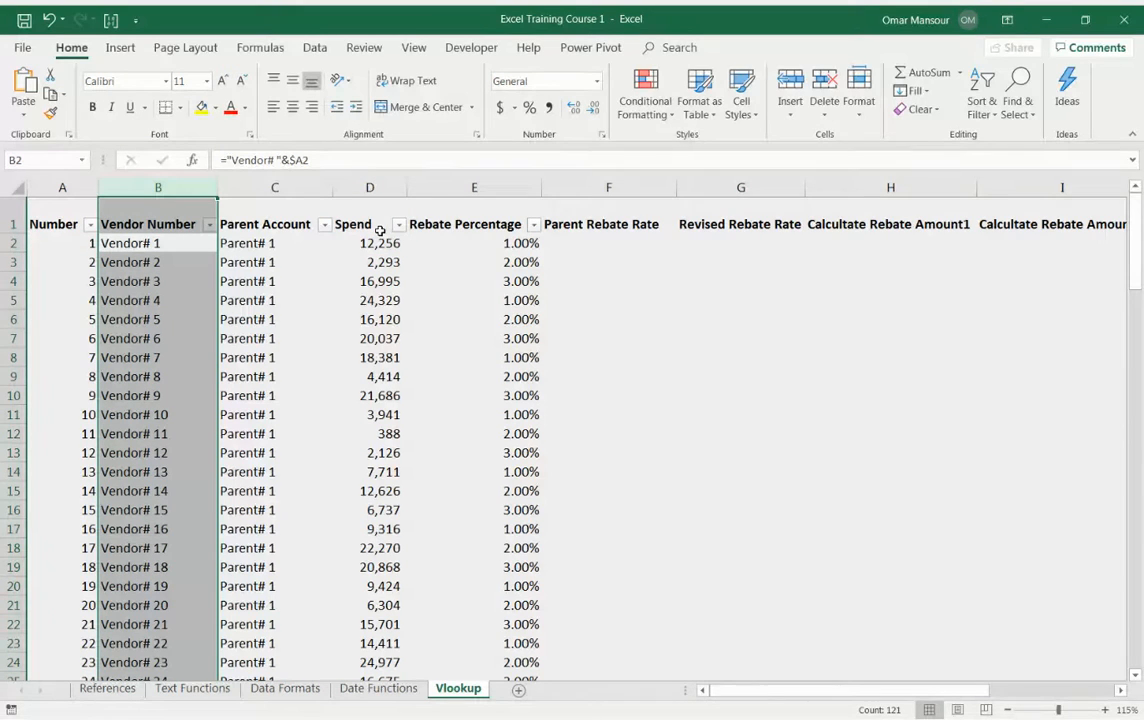
{"action": "key", "text": "Right"}
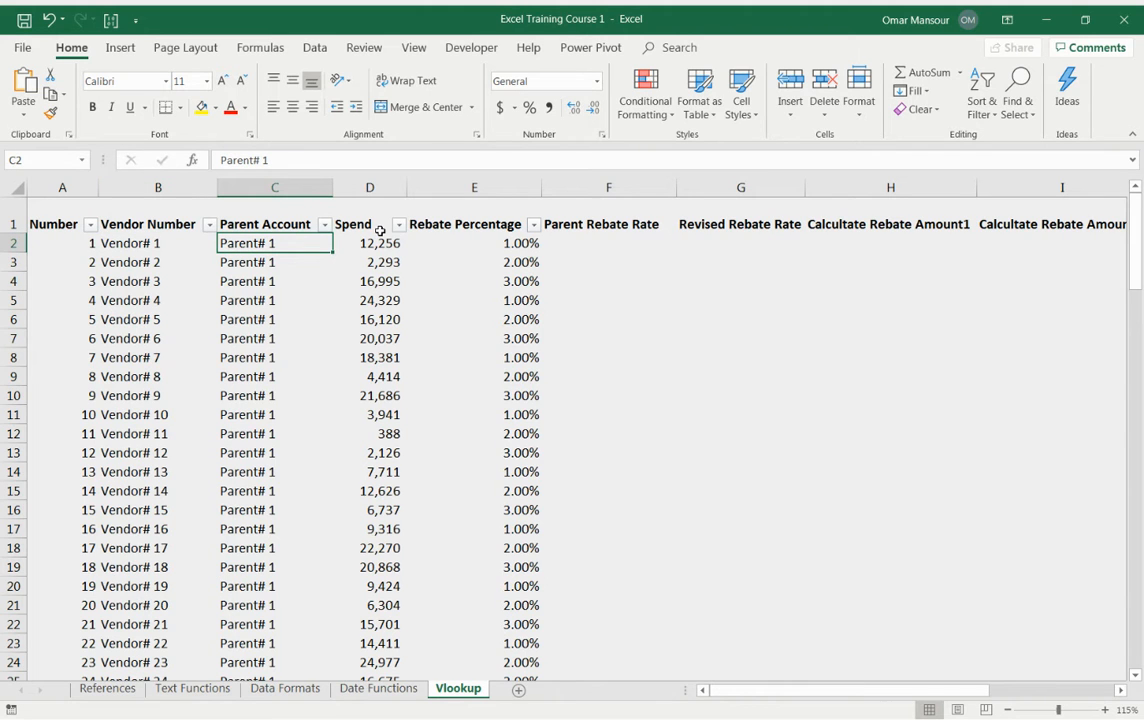
{"action": "key", "text": "Down"}
{"action": "key", "text": "Down"}
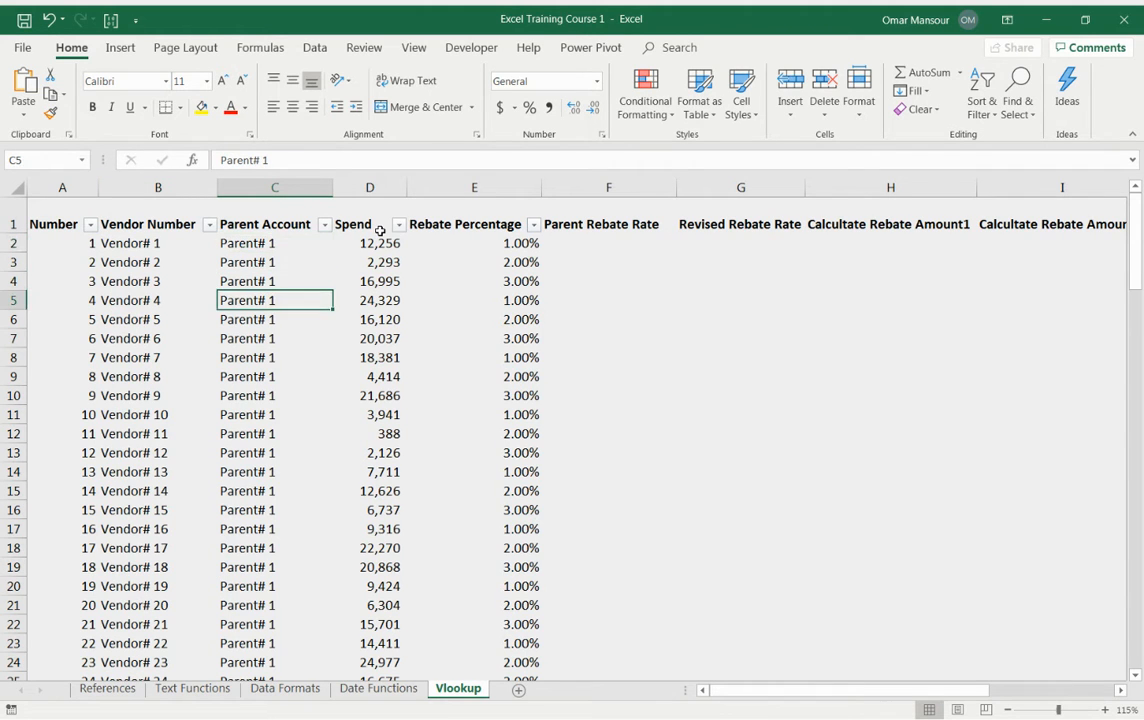
{"action": "key", "text": "Left"}
{"action": "key", "text": "Up"}
{"action": "key", "text": "Up"}
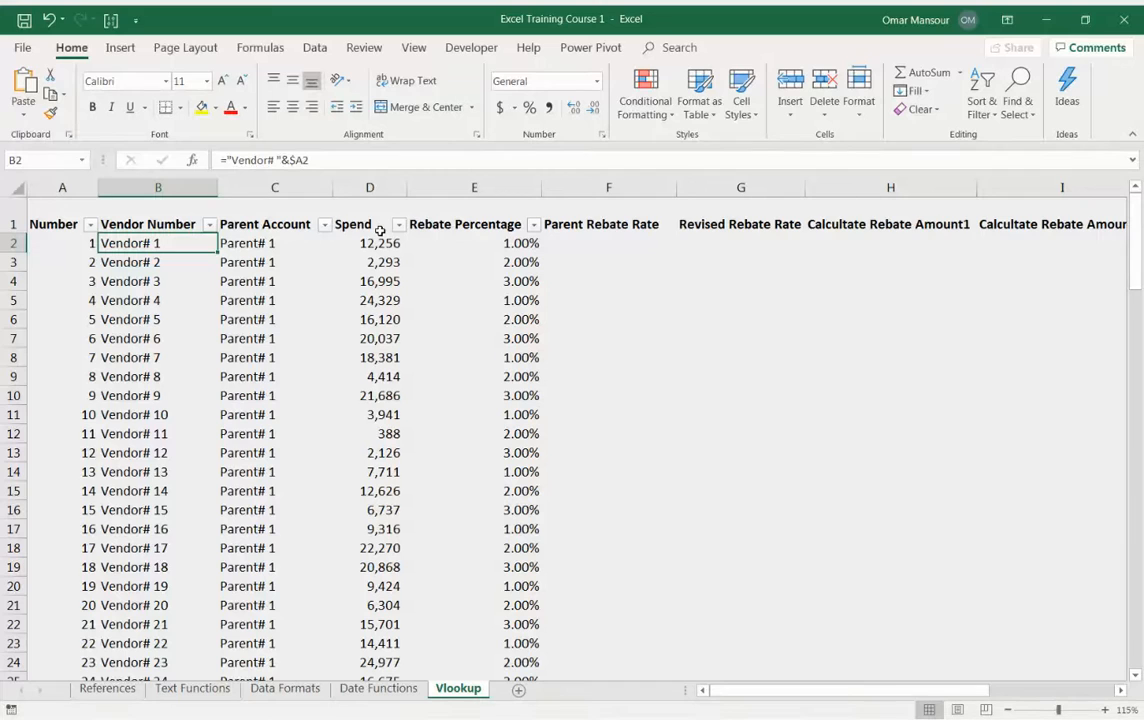
{"action": "key", "text": "Right"}
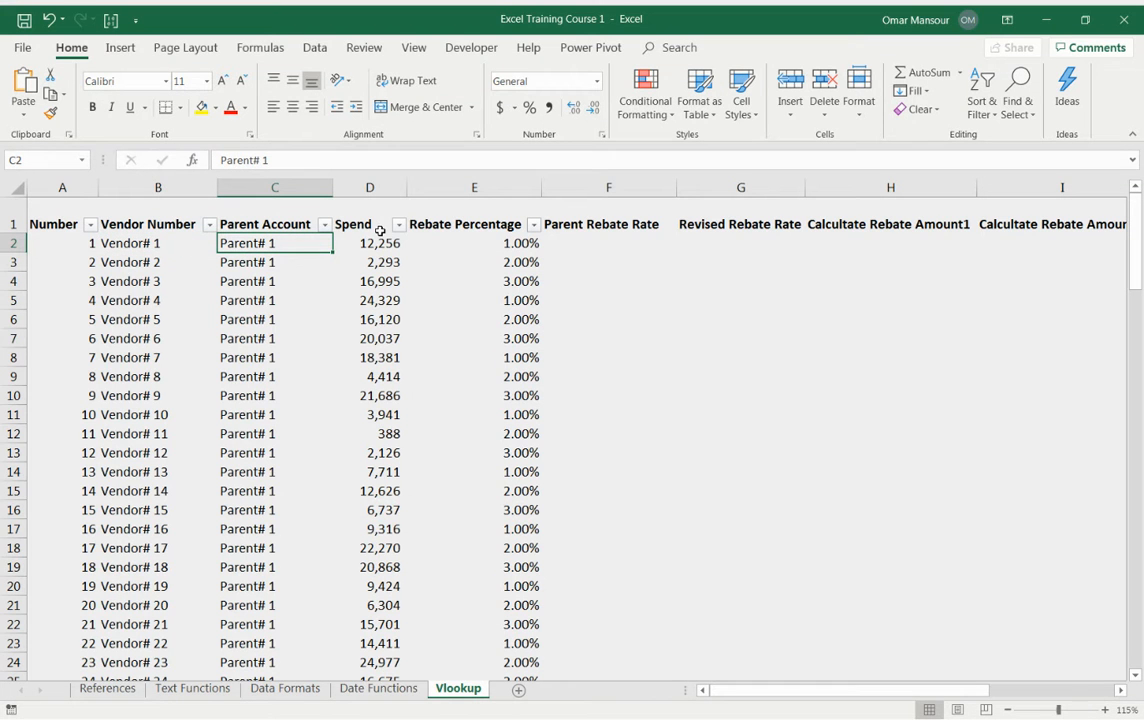
Step: Page down through the table to inspect the parent accounts in lower rows, then return to the top
{"action": "key", "text": "Page_Down"}
{"action": "key", "text": "Page_Down"}
{"action": "key", "text": "Page_Down"}
{"action": "key", "text": "Left"}
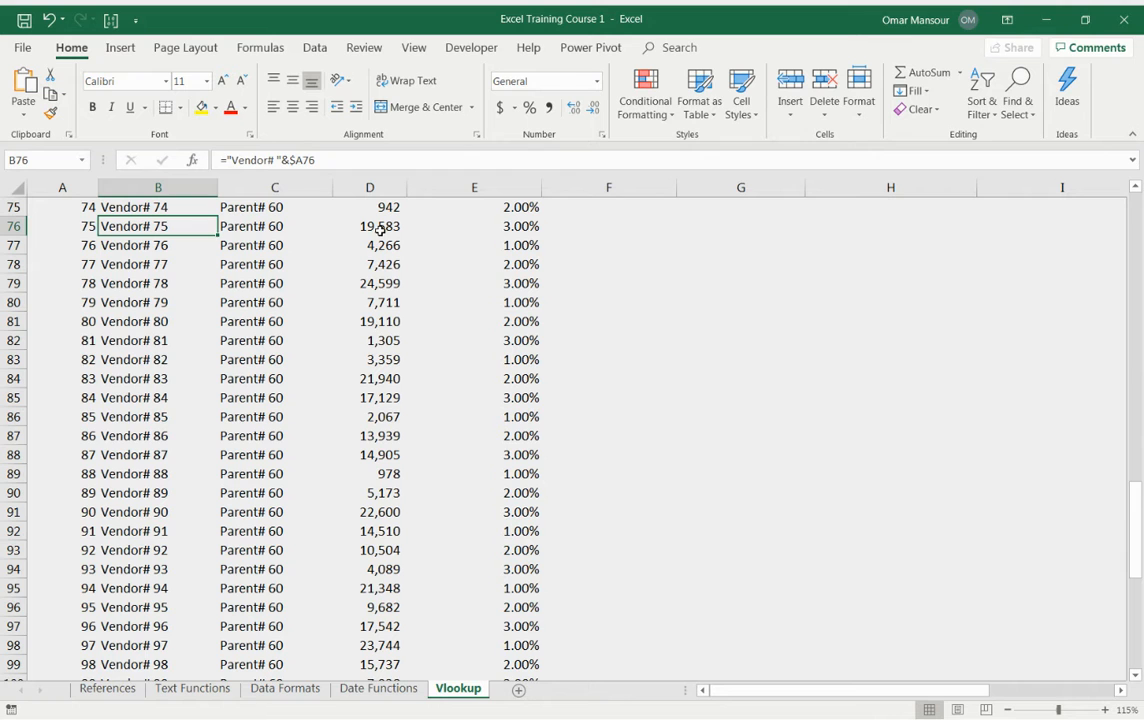
{"action": "key", "text": "Right"}
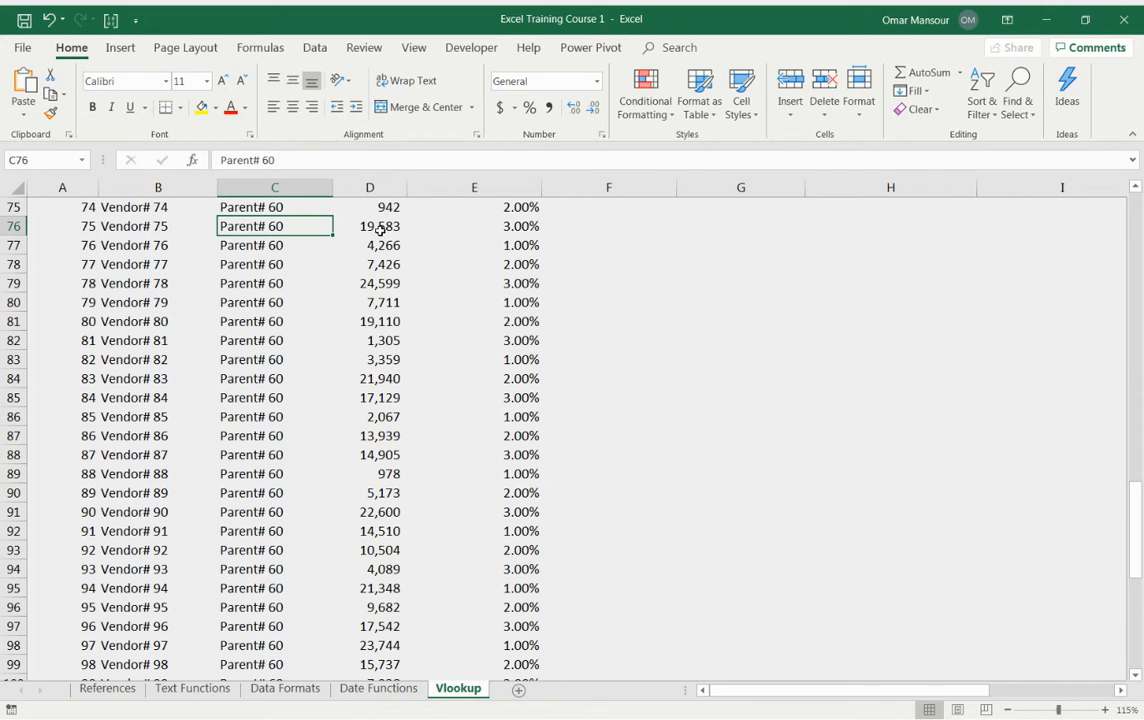
{"action": "key", "text": "Page_Up"}
{"action": "key", "text": "Page_Up"}
{"action": "key", "text": "Page_Up"}
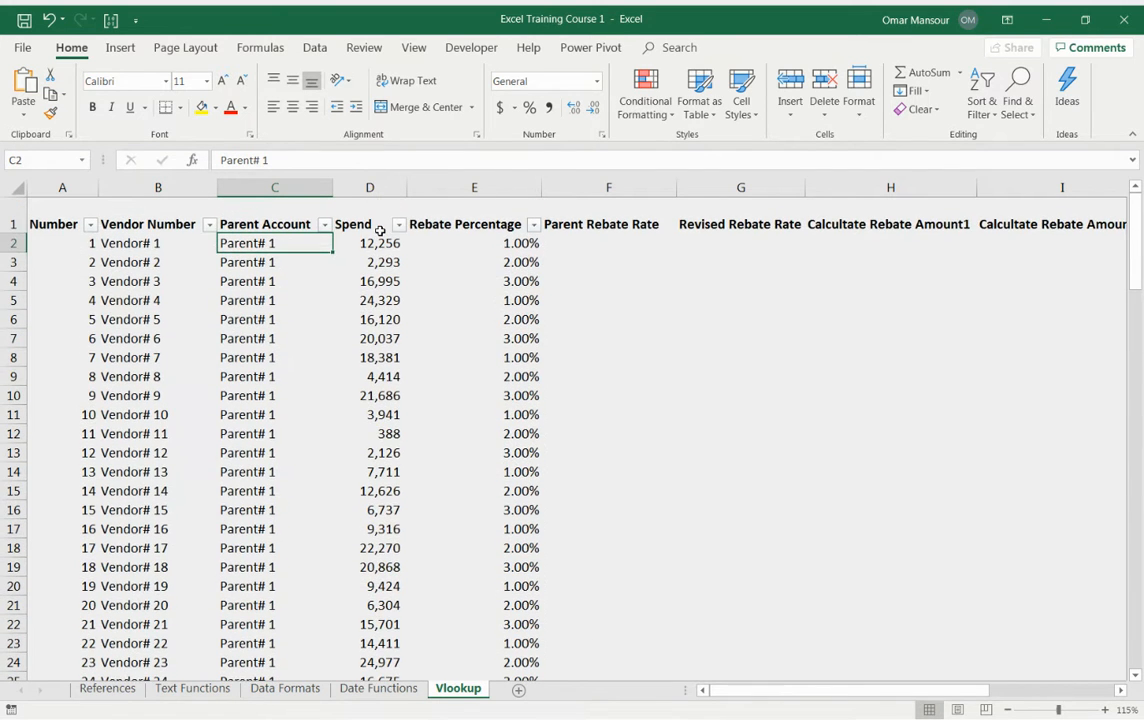
Step: Review the Rebate Percentage column and the empty calculation columns beside it
{"action": "key", "text": "Right"}
{"action": "key", "text": "Right"}
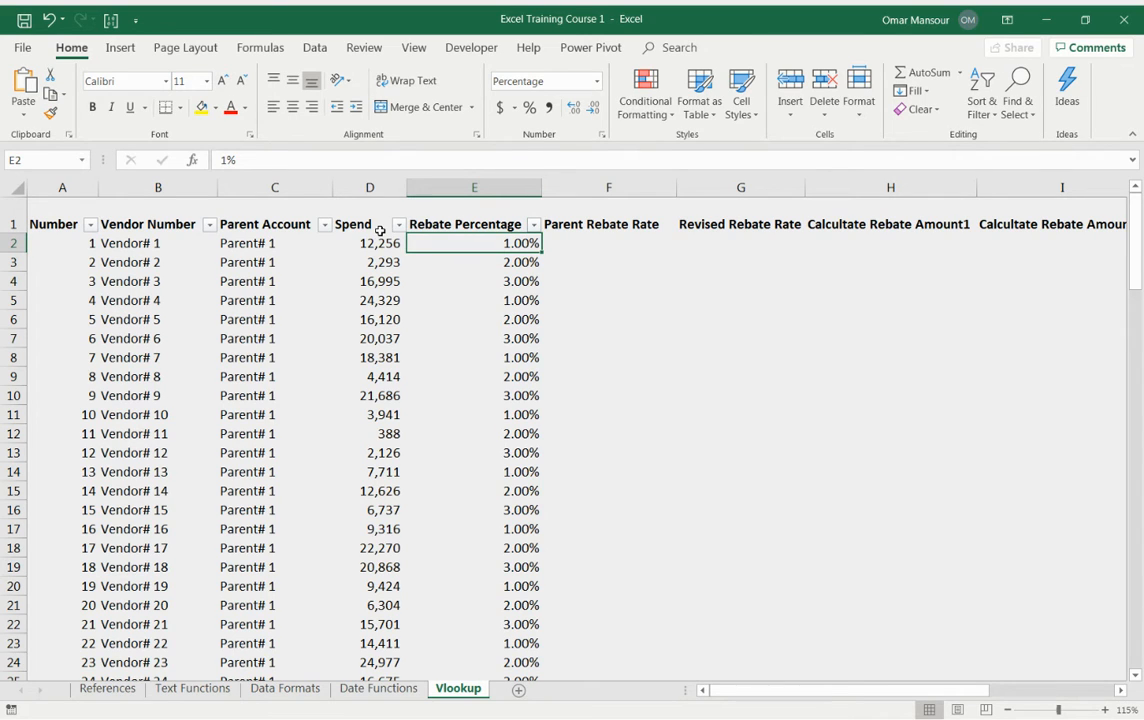
{"action": "key", "text": "Left"}
{"action": "key", "text": "Left"}
{"action": "key", "text": "Left"}
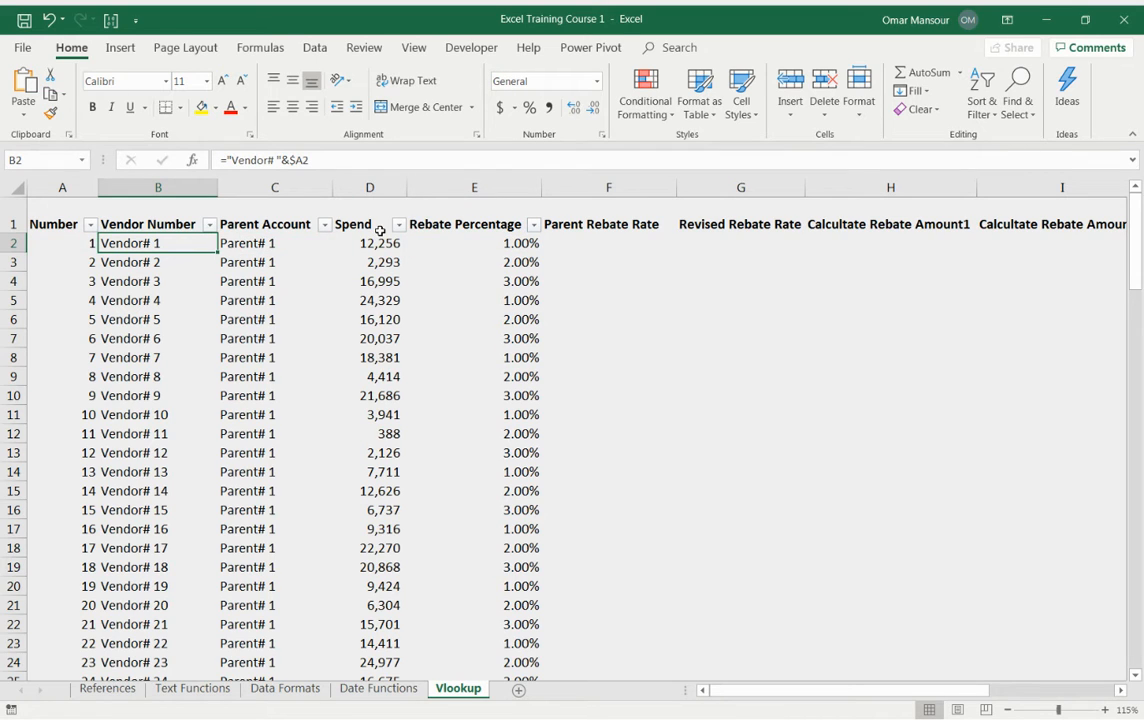
{"action": "key", "text": "Right"}
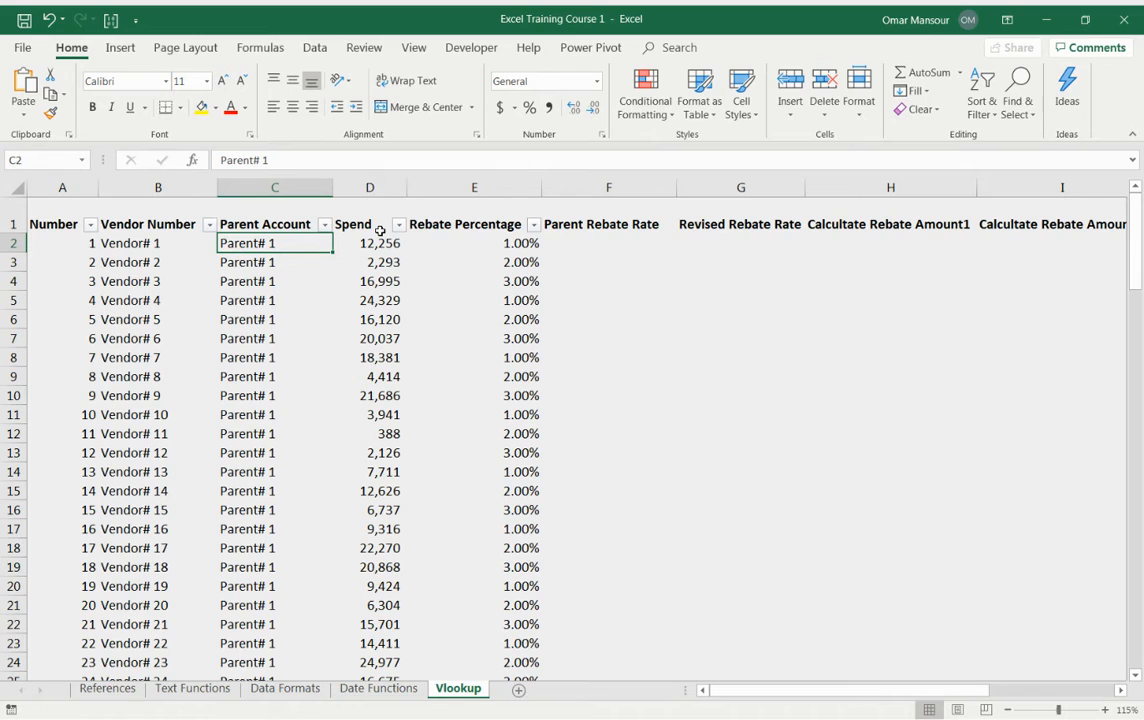
{"action": "key", "text": "Right"}
{"action": "key", "text": "Right"}
{"action": "key", "text": "Right"}
{"action": "key", "text": "Right"}
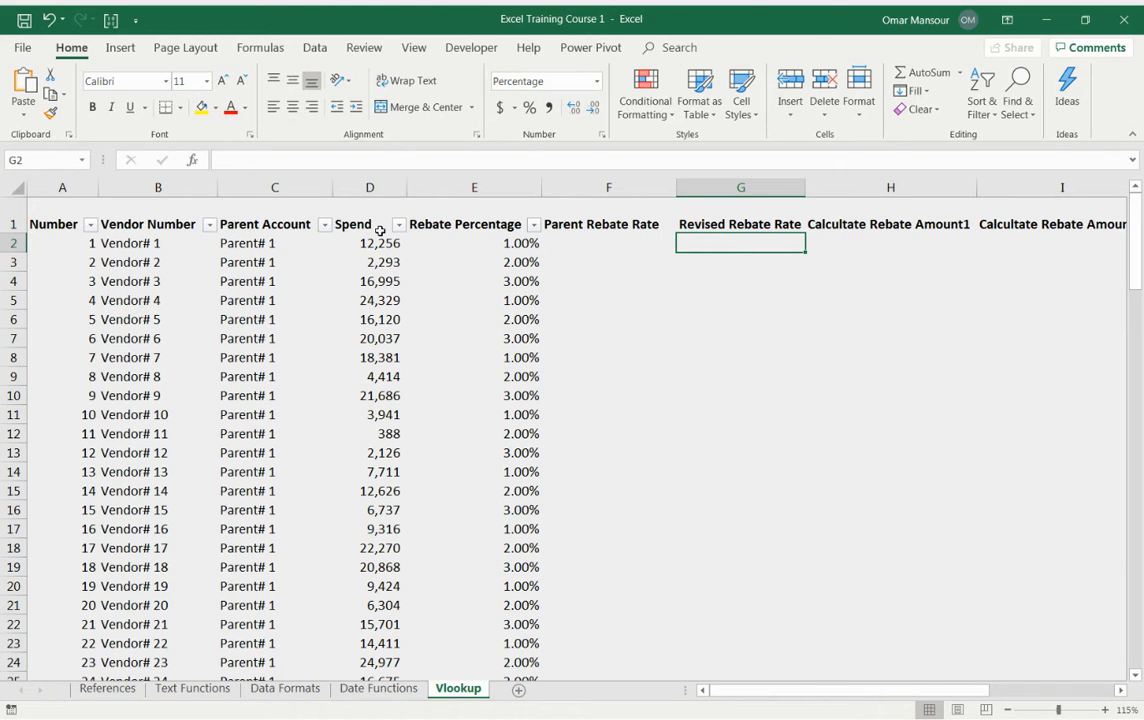
{"action": "key", "text": "Left"}
{"action": "key", "text": "Left"}
{"action": "key", "text": "ctrl+Down"}
{"action": "key", "text": "ctrl+Up"}
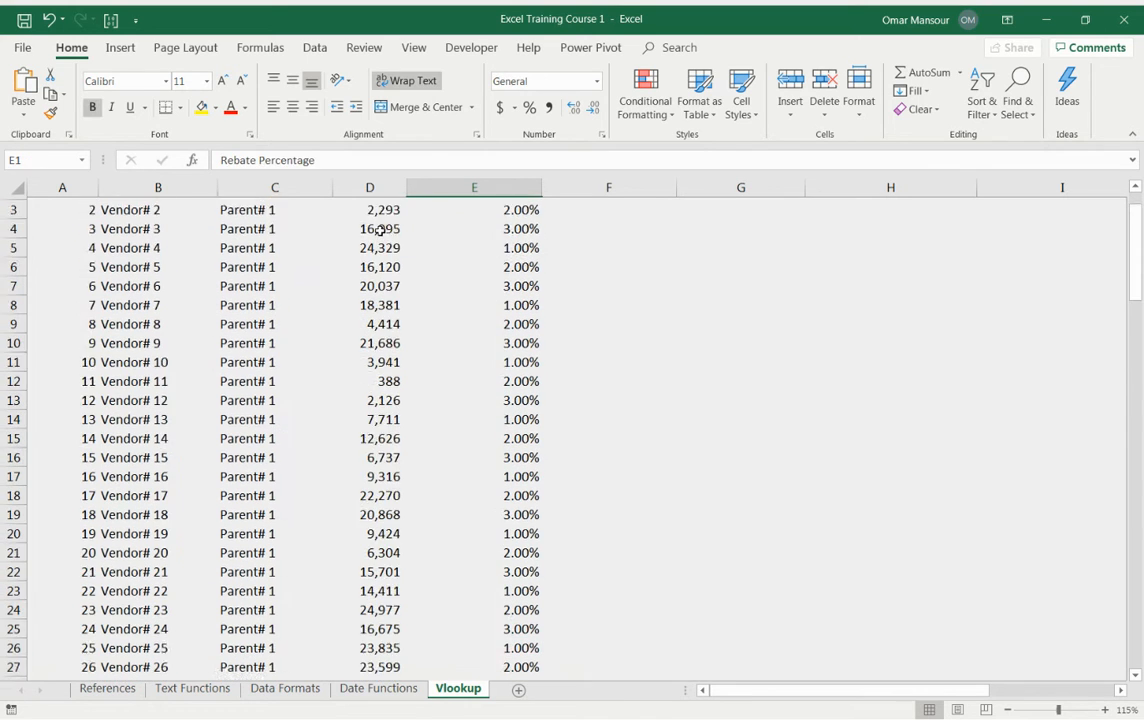
{"action": "key", "text": "Down"}
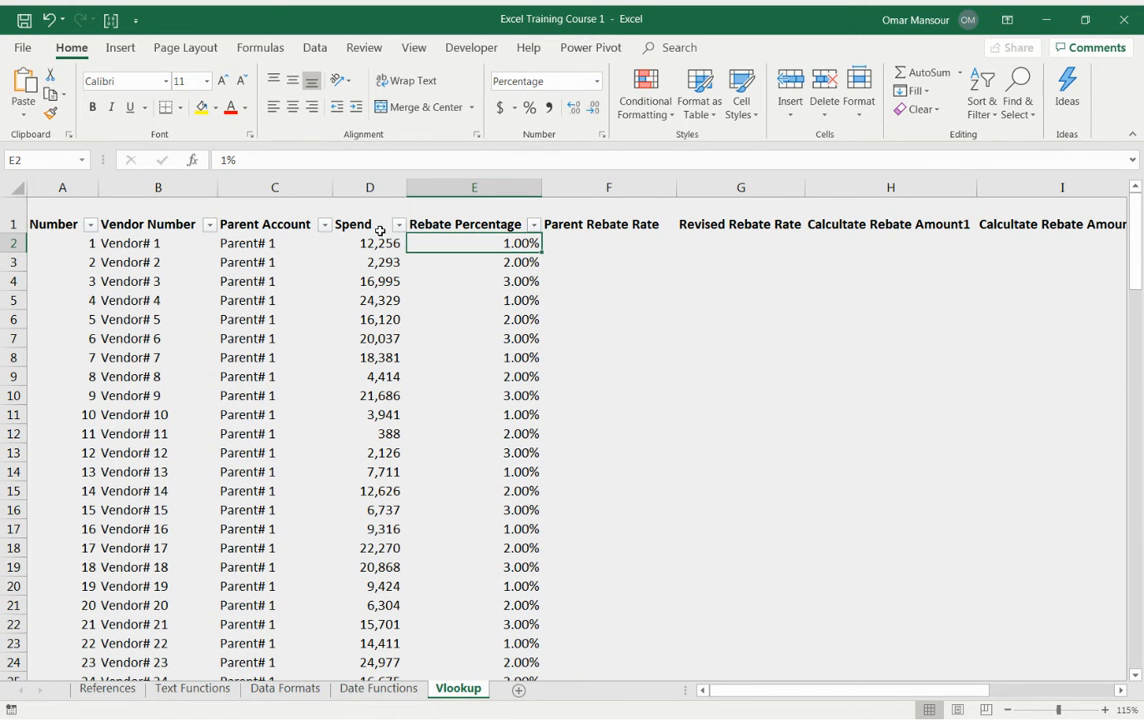
{"action": "key", "text": "Up"}
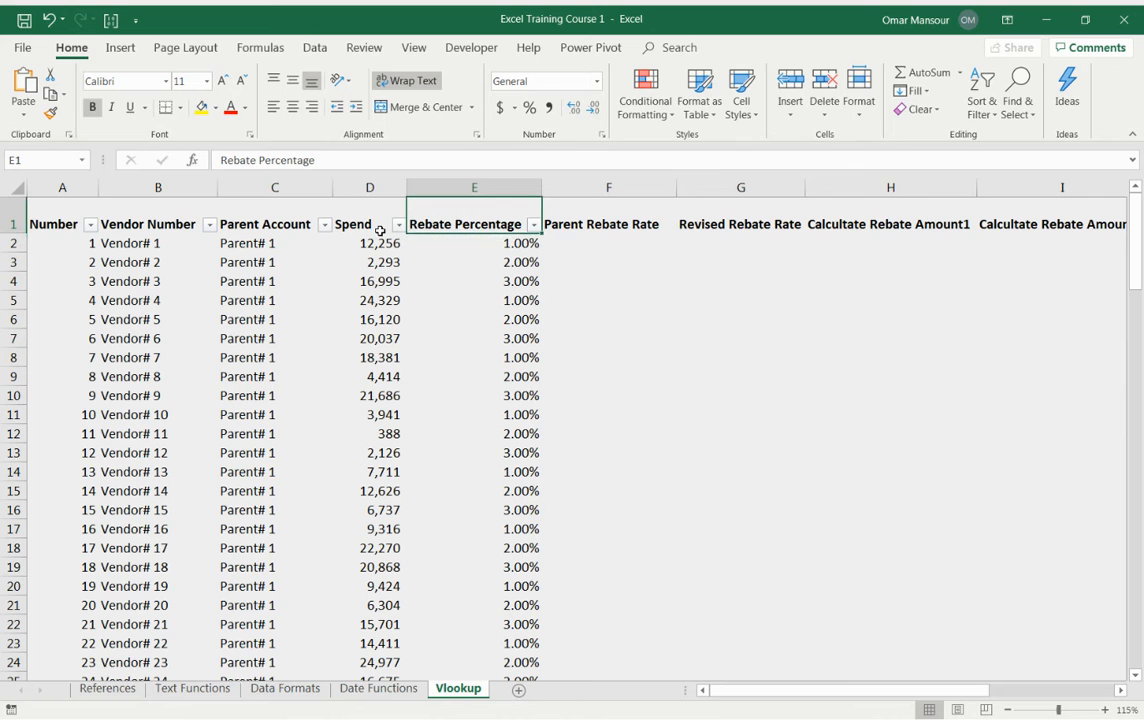
Step: Inspect the Parent Account and Parent Rebate Rate lookup table in columns L and M
{"action": "key", "text": "Right"}
{"action": "key", "text": "Right"}
{"action": "key", "text": "Right"}
{"action": "key", "text": "Right"}
{"action": "key", "text": "Right"}
{"action": "key", "text": "Right"}
{"action": "key", "text": "Right"}
{"action": "key", "text": "Right"}
{"action": "key", "text": "Right"}
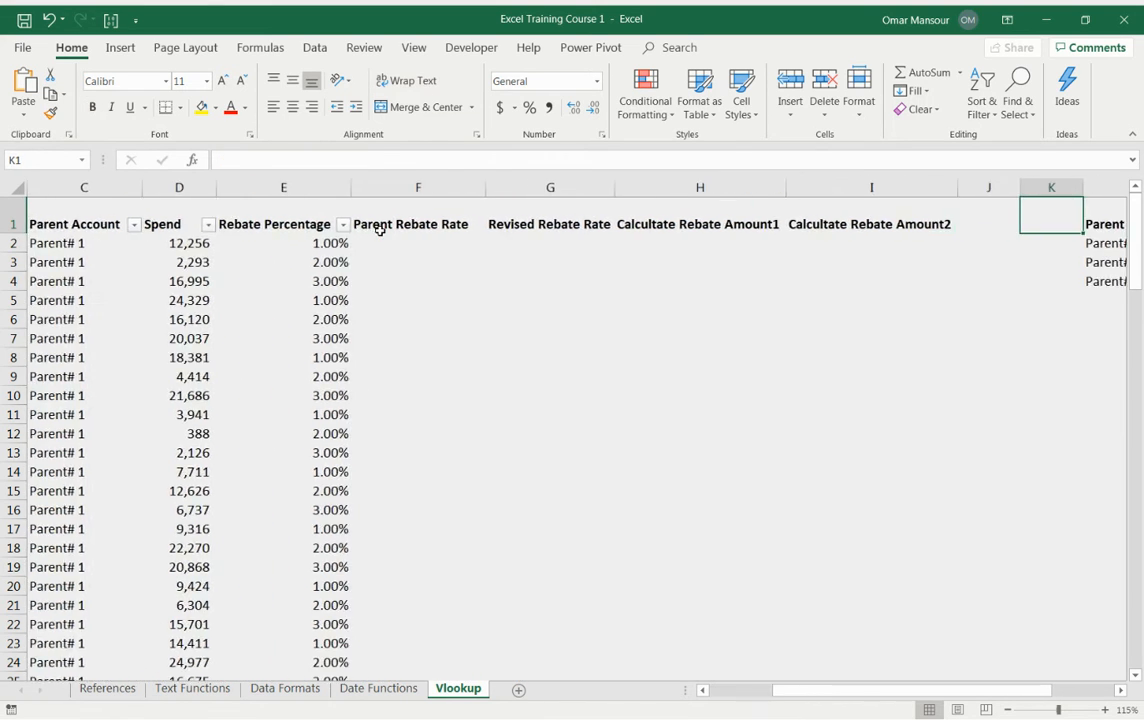
{"action": "key", "text": "Left"}
{"action": "key", "text": "Left"}
{"action": "key", "text": "Left"}
{"action": "key", "text": "Down"}
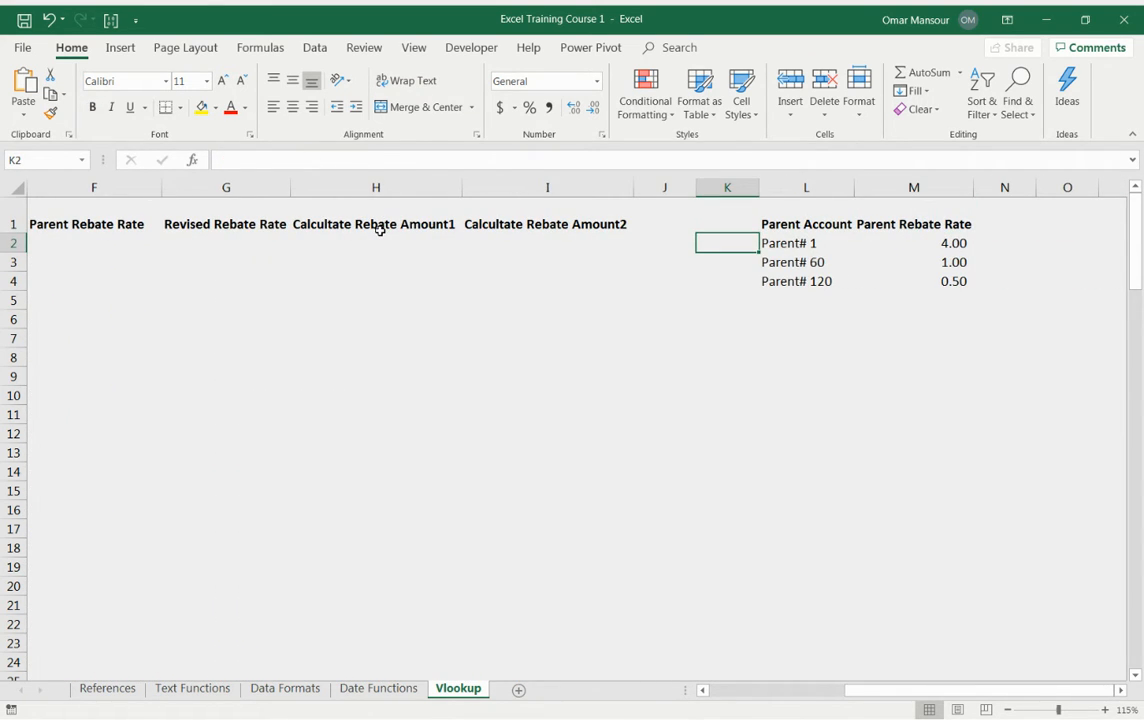
{"action": "key", "text": "Right"}
{"action": "key", "text": "Up"}
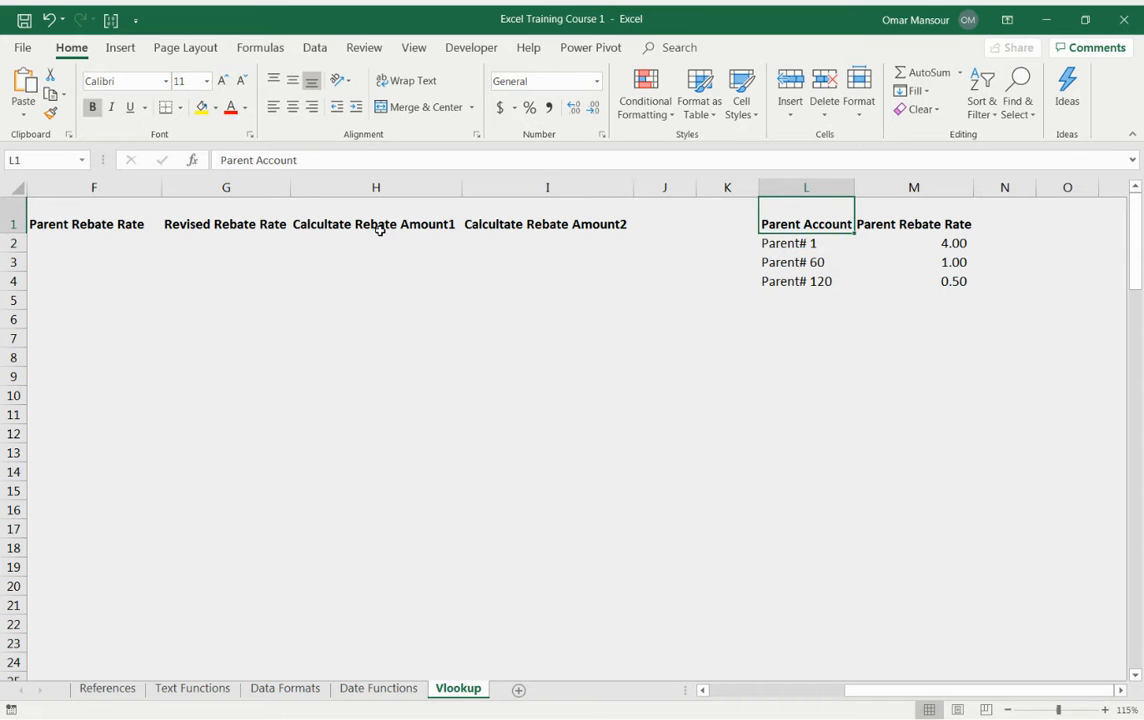
{"action": "key", "text": "shift+Down"}
{"action": "key", "text": "shift+Down"}
{"action": "key", "text": "shift+Down"}
{"action": "key", "text": "shift+Right"}
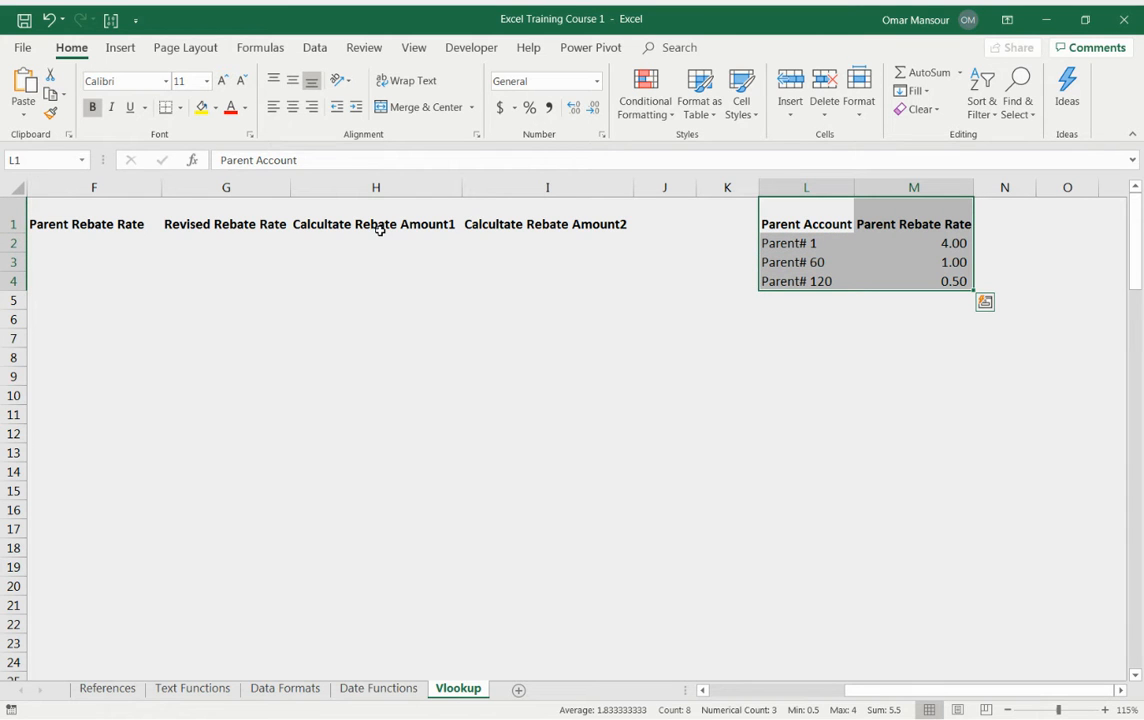
{"action": "key", "text": "Left"}
{"action": "key", "text": "Left"}
{"action": "key", "text": "Left"}
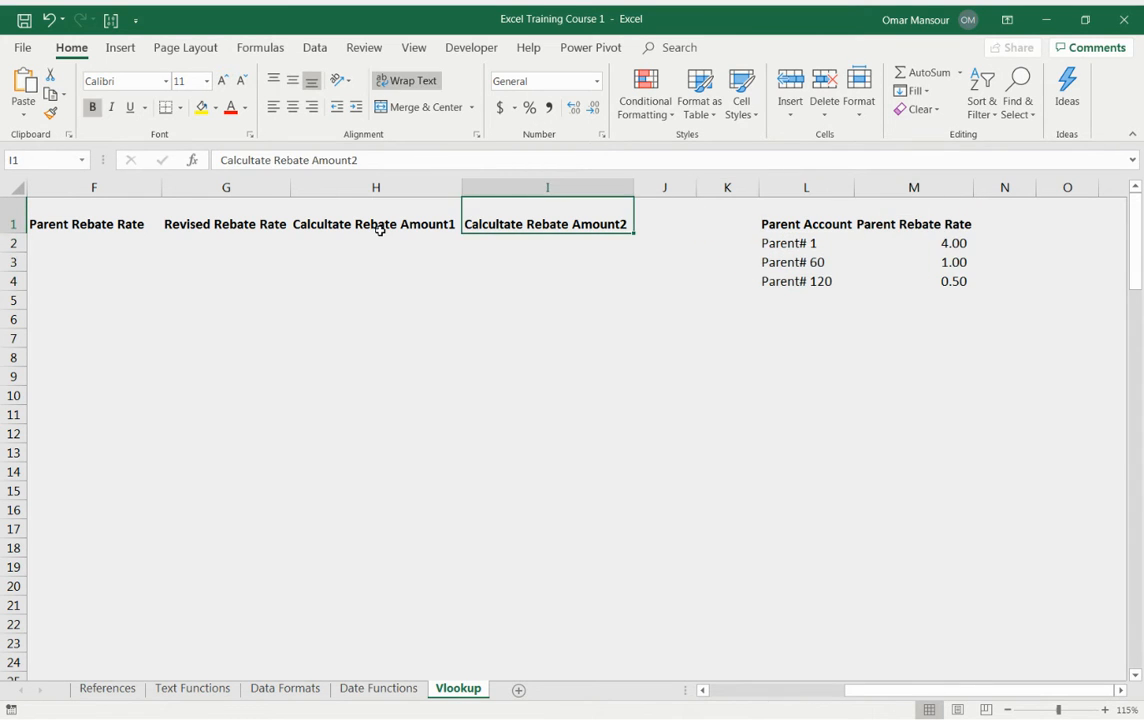
Step: Move back to the first Parent Rebate Rate cell next to the Rebate Percentage column
{"action": "key", "text": "ctrl+Left"}
{"action": "key", "text": "Right"}
{"action": "key", "text": "Right"}
{"action": "key", "text": "Right"}
{"action": "key", "text": "Right"}
{"action": "key", "text": "Down"}
{"action": "key", "text": "Right"}
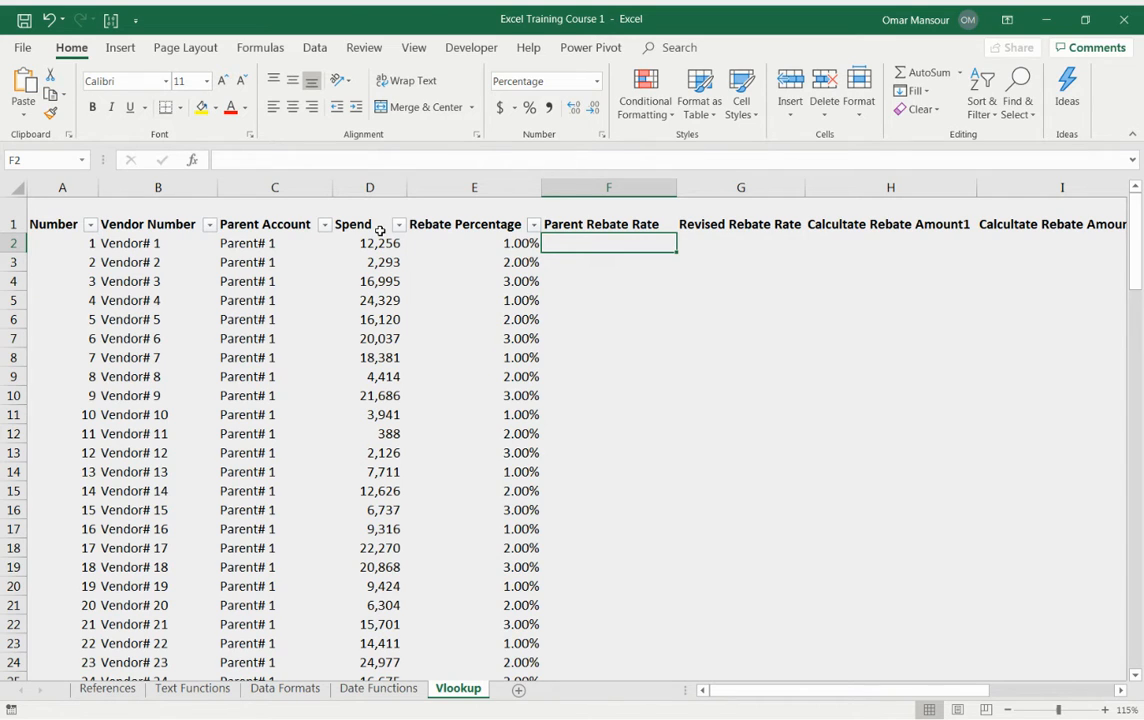
{"action": "key", "text": "Left"}
{"action": "key", "text": "ctrl+space"}
{"action": "key", "text": "ctrl+space"}
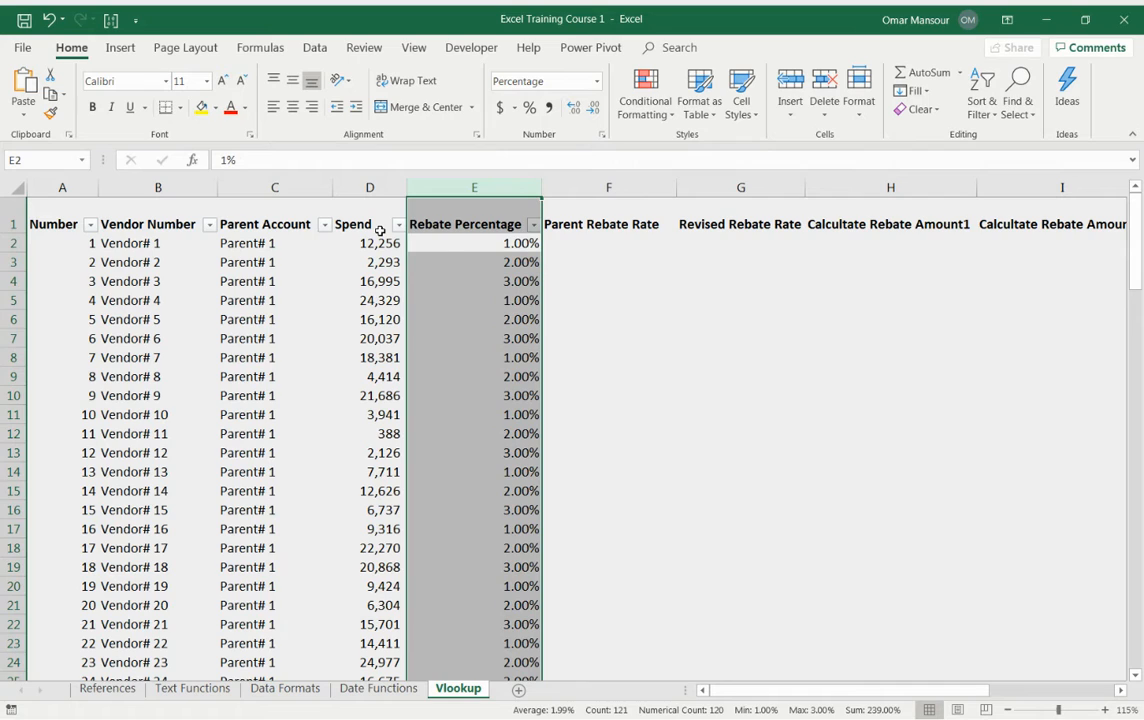
{"action": "key", "text": "Right"}
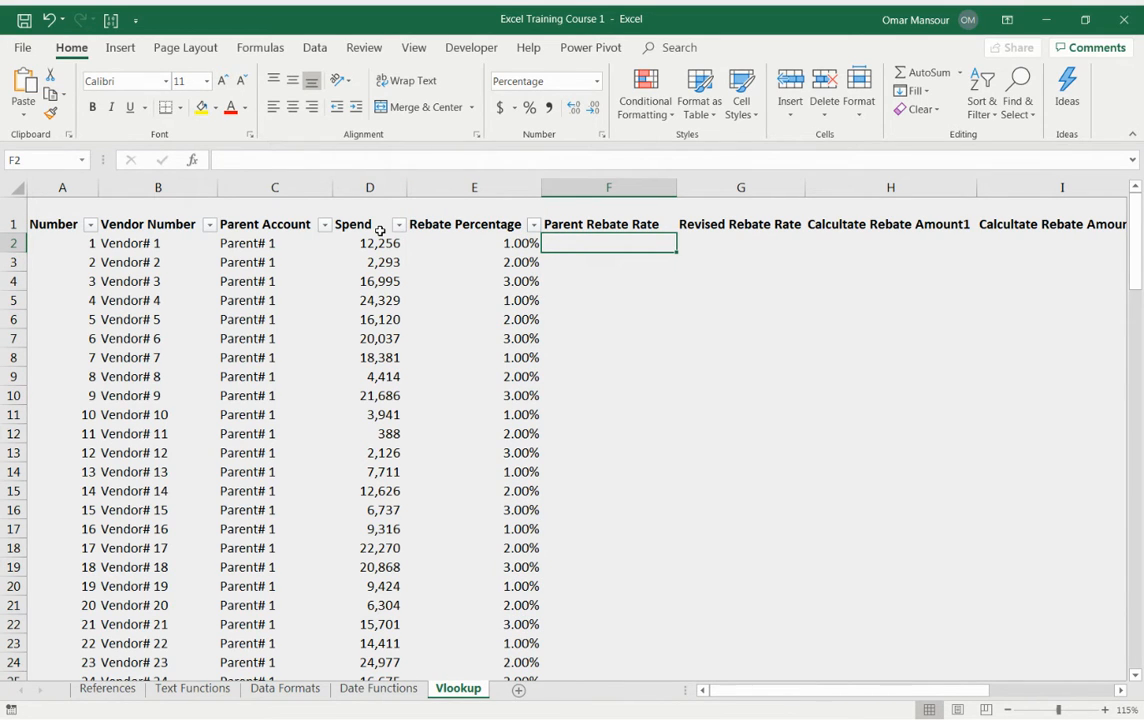
Step: Start a VLOOKUP formula in F2 with the row's Parent Account cell C2 as the lookup value
{"action": "type", "text": "=vl"}
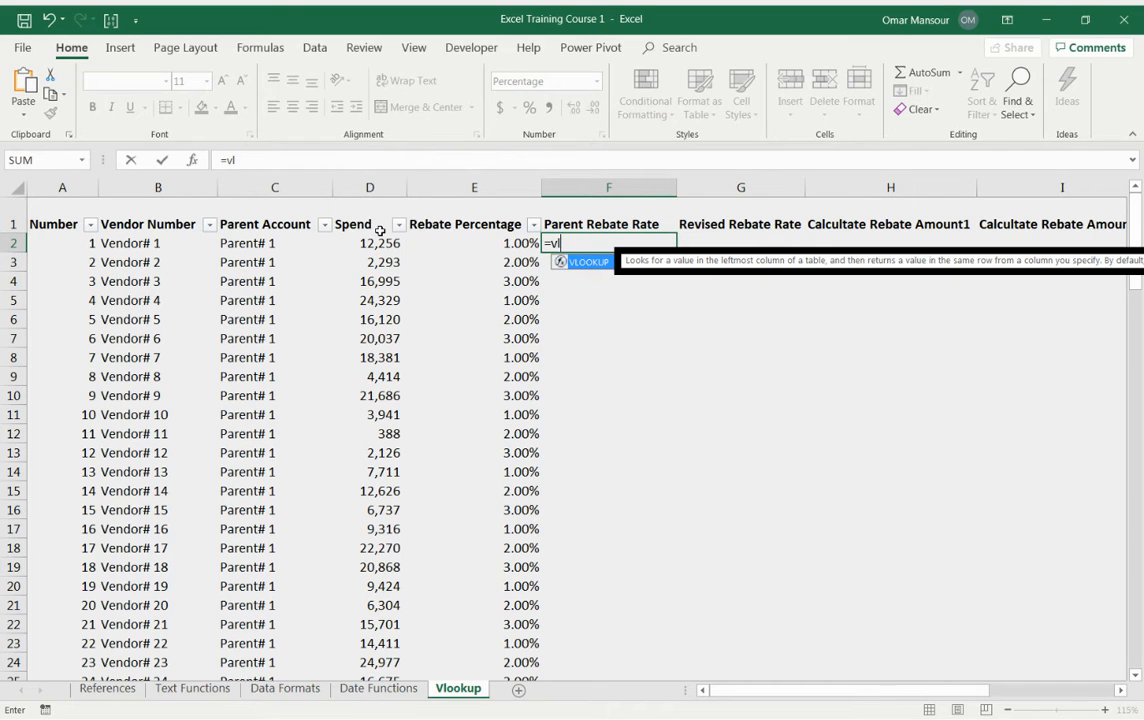
{"action": "type", "text": "o"}
{"action": "key", "text": "Tab"}
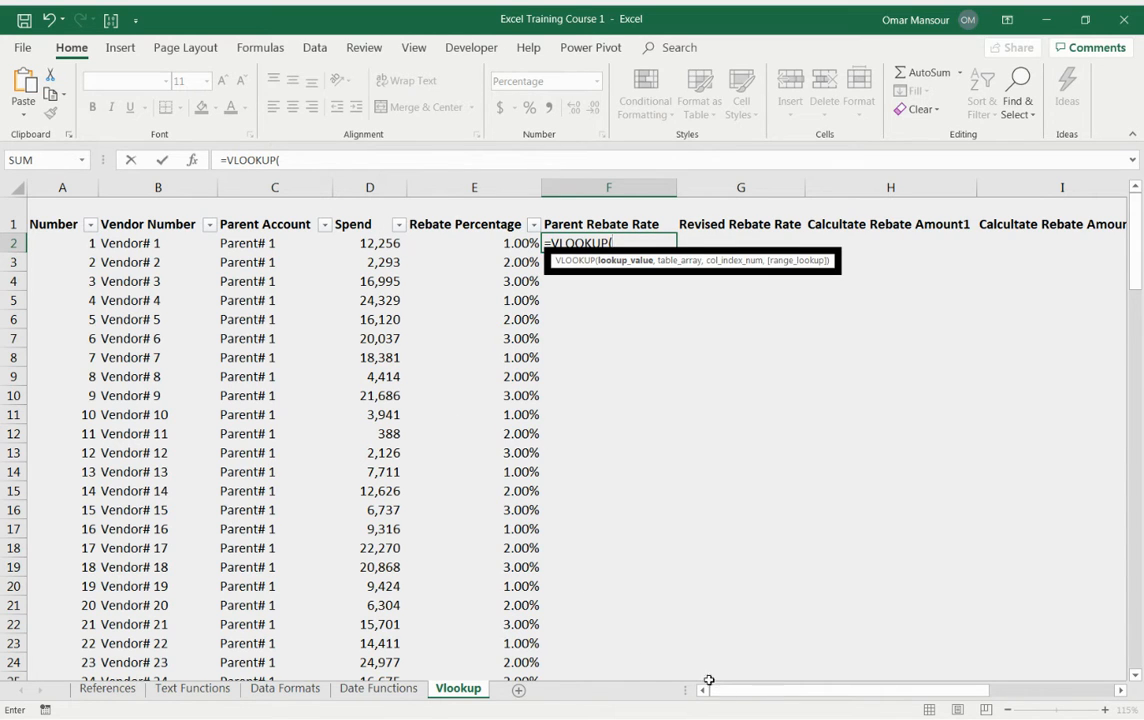
{"action": "mouse_move", "coordinate": [733, 690]}
{"action": "left_mouse_down"}
{"action": "mouse_move", "coordinate": [794, 705]}
{"action": "mouse_move", "coordinate": [740, 686]}
{"action": "left_mouse_up"}
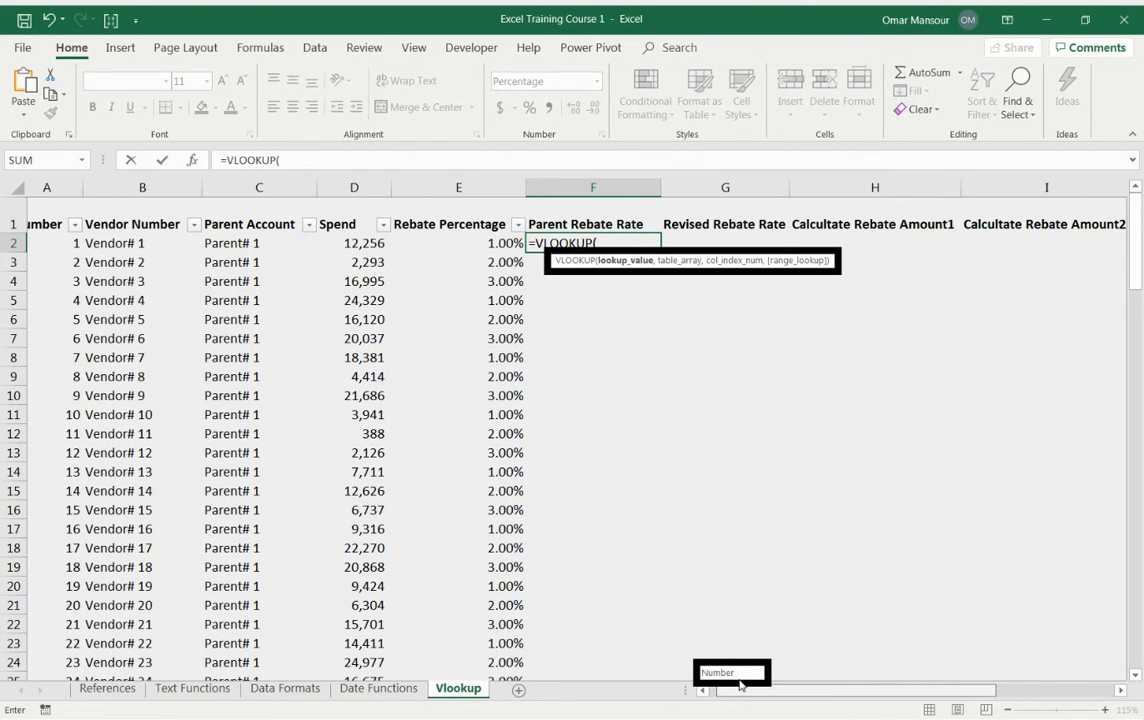
{"action": "left_click_drag", "start_coordinate": [740, 686], "coordinate": [737, 693]}
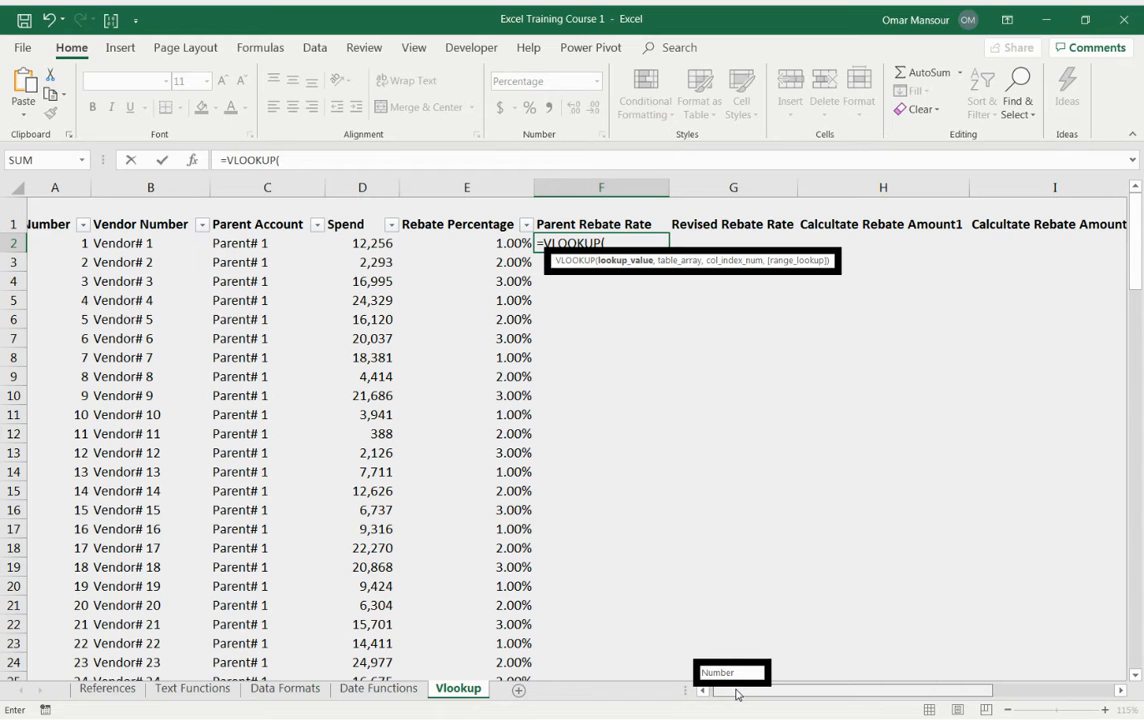
{"action": "left_click_drag", "start_coordinate": [737, 693], "coordinate": [893, 695]}
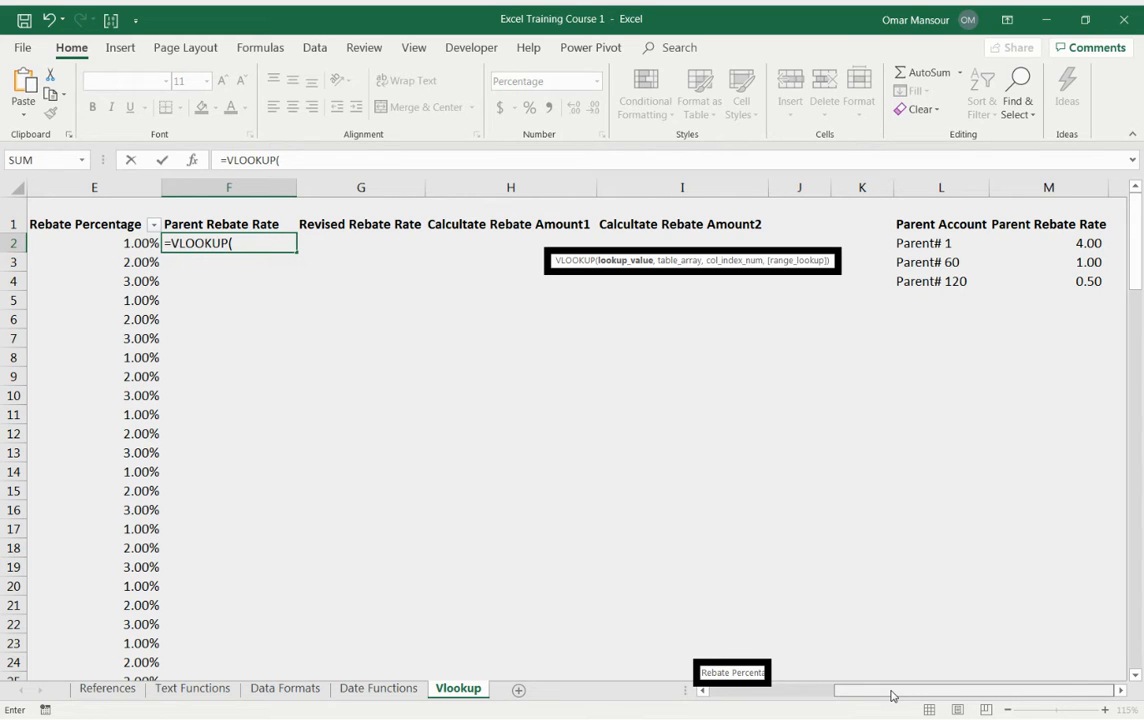
{"action": "left_click_drag", "start_coordinate": [893, 696], "coordinate": [684, 692]}
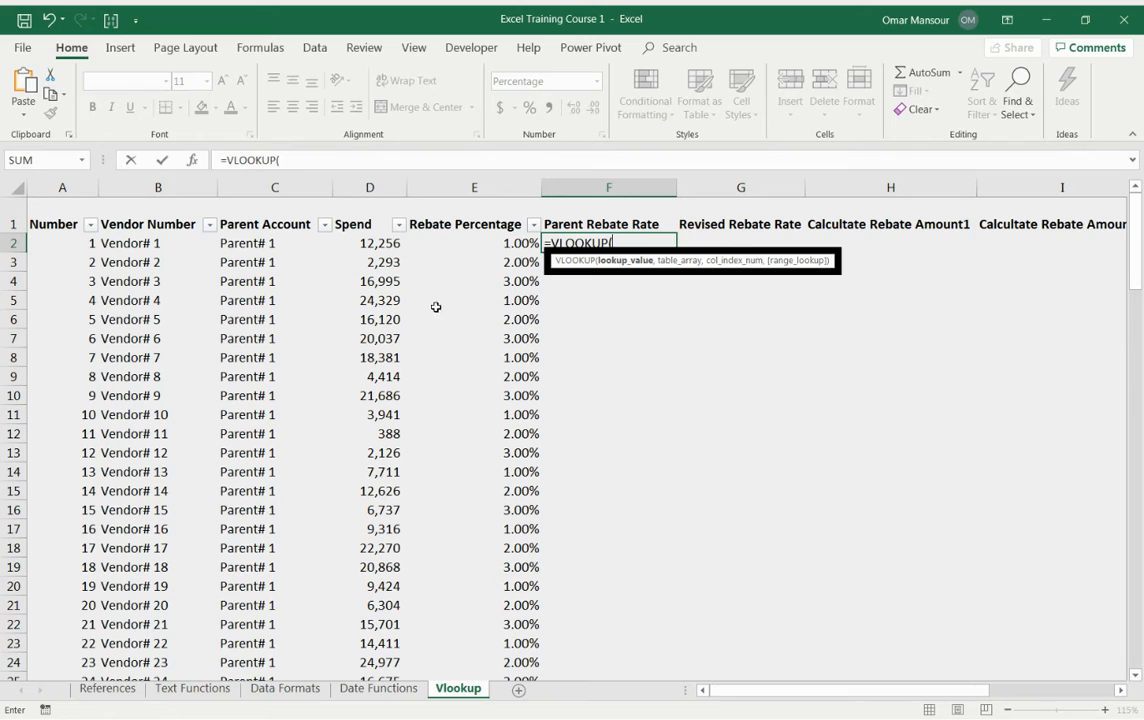
{"action": "left_click", "coordinate": [260, 247]}
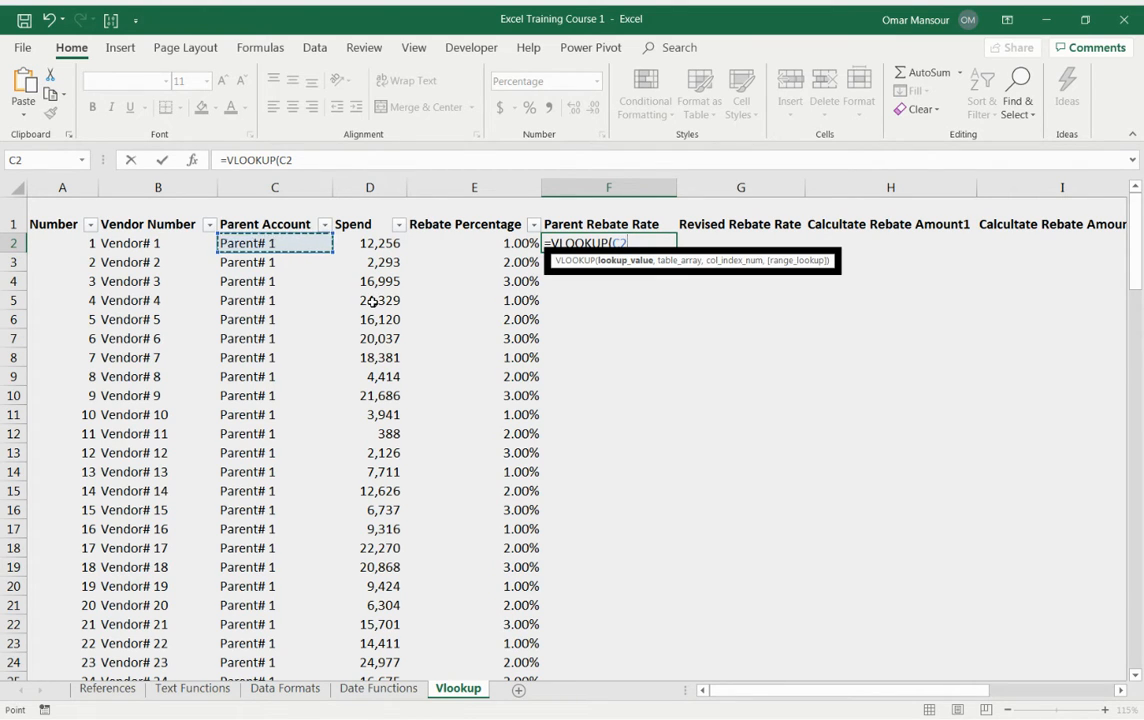
{"action": "type", "text": ","}
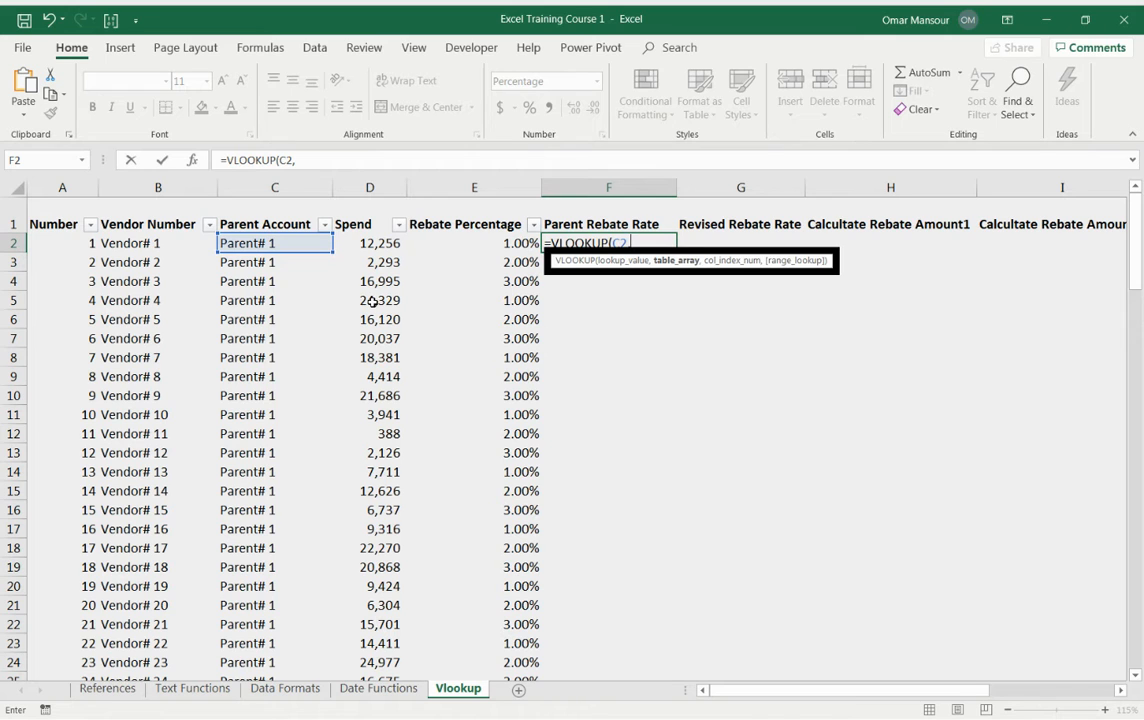
Step: Set the VLOOKUP table array to the lookup table range L1:M4
{"action": "key", "text": "Up"}
{"action": "key", "text": "Right"}
{"action": "key", "text": "Right"}
{"action": "key", "text": "Right"}
{"action": "key", "text": "Right"}
{"action": "key", "text": "Right"}
{"action": "key", "text": "Right"}
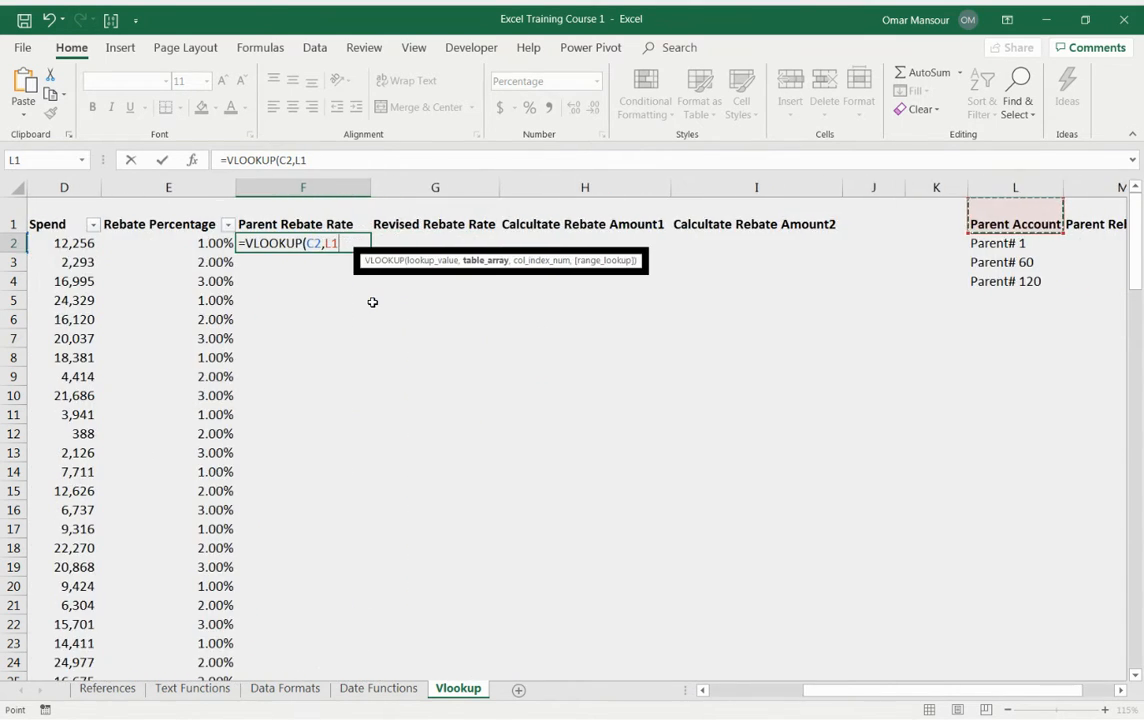
{"action": "key", "text": "shift+Right"}
{"action": "key", "text": "shift+Down"}
{"action": "key", "text": "shift+Down"}
{"action": "key", "text": "shift+Down"}
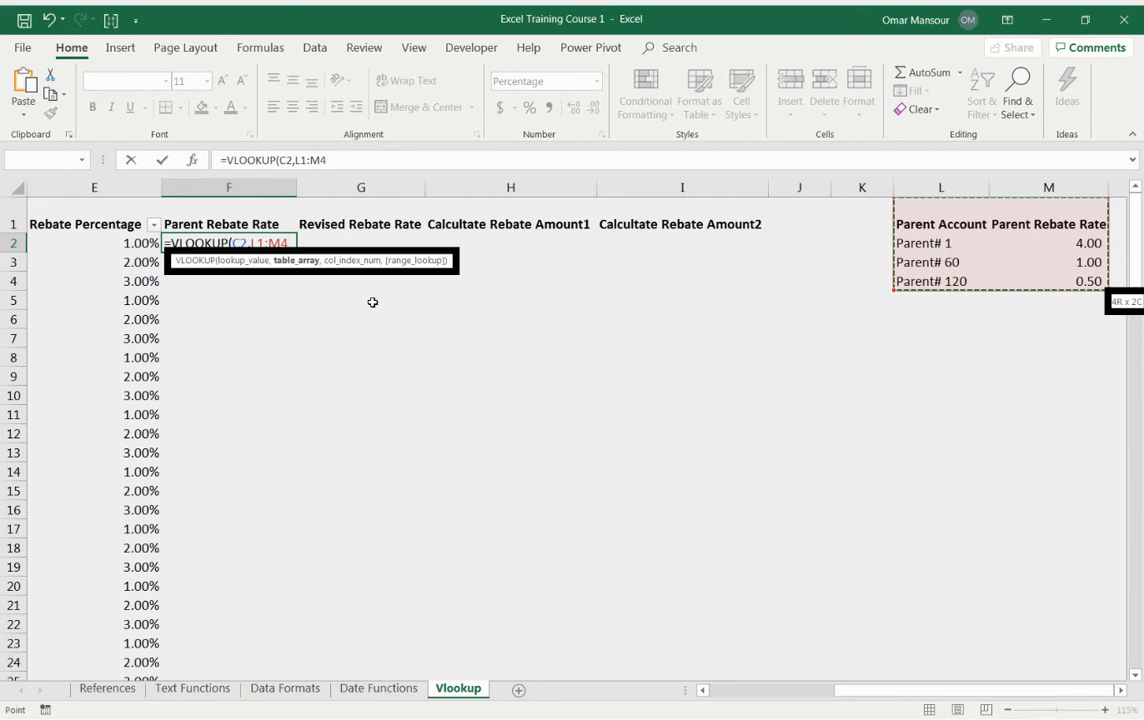
{"action": "key", "text": "Left"}
{"action": "key", "text": "Left"}
{"action": "key", "text": "Left"}
{"action": "key", "text": "Left"}
{"action": "key", "text": "Left"}
{"action": "key", "text": "Left"}
{"action": "key", "text": "Left"}
{"action": "key", "text": "Left"}
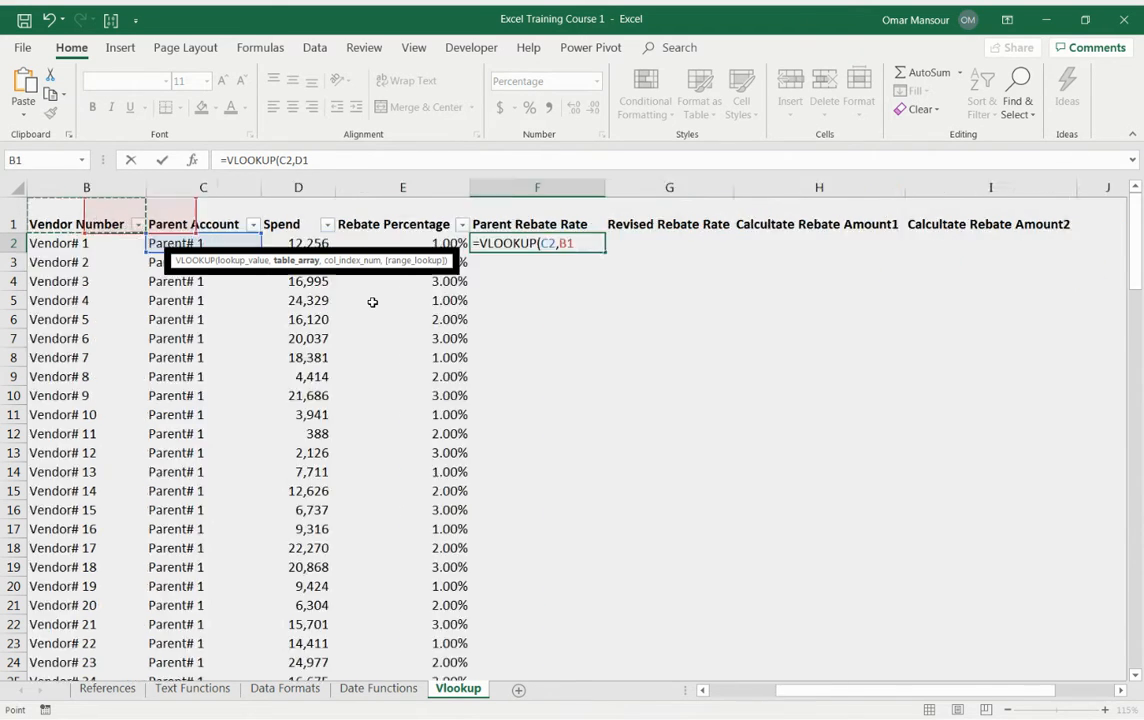
{"action": "key", "text": "Left"}
{"action": "key", "text": "Left"}
{"action": "key", "text": "Right"}
{"action": "key", "text": "Right"}
{"action": "key", "text": "Right"}
{"action": "key", "text": "Right"}
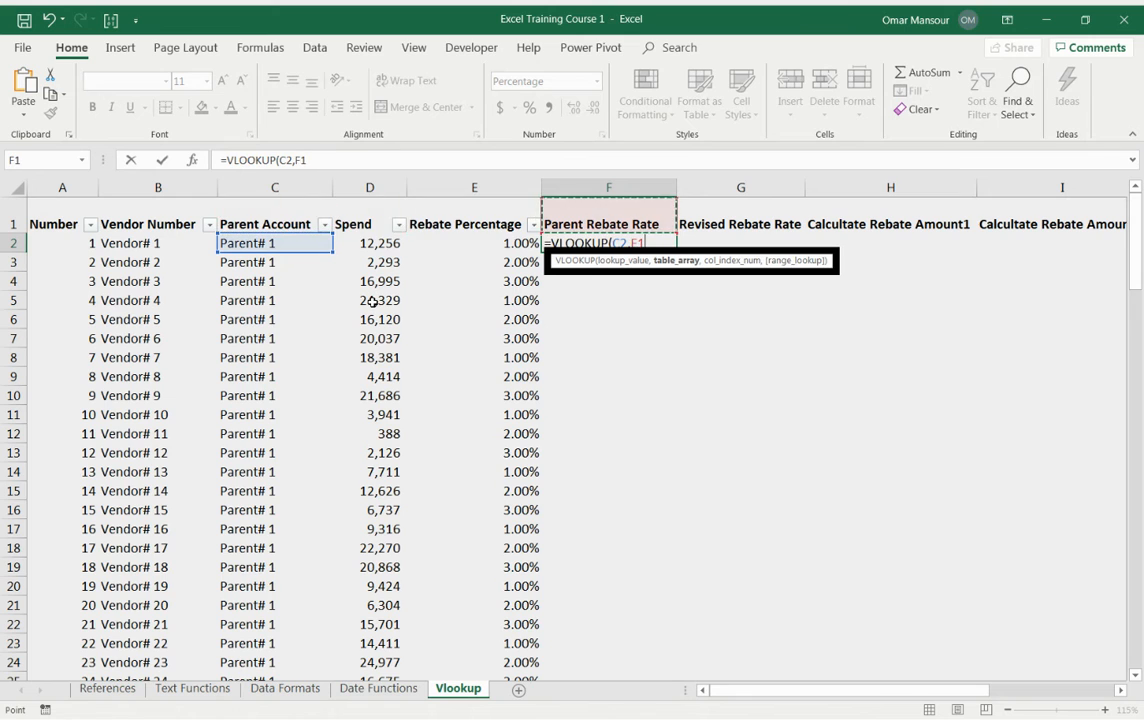
{"action": "key", "text": "Right"}
{"action": "key", "text": "Right"}
{"action": "key", "text": "Right"}
{"action": "key", "text": "Right"}
{"action": "key", "text": "Right"}
{"action": "key", "text": "Right"}
{"action": "key", "text": "Right"}
{"action": "key", "text": "Right"}
{"action": "key", "text": "Right"}
{"action": "key", "text": "Right"}
{"action": "key", "text": "Left"}
{"action": "key", "text": "Left"}
{"action": "key", "text": "Left"}
{"action": "key", "text": "Left"}
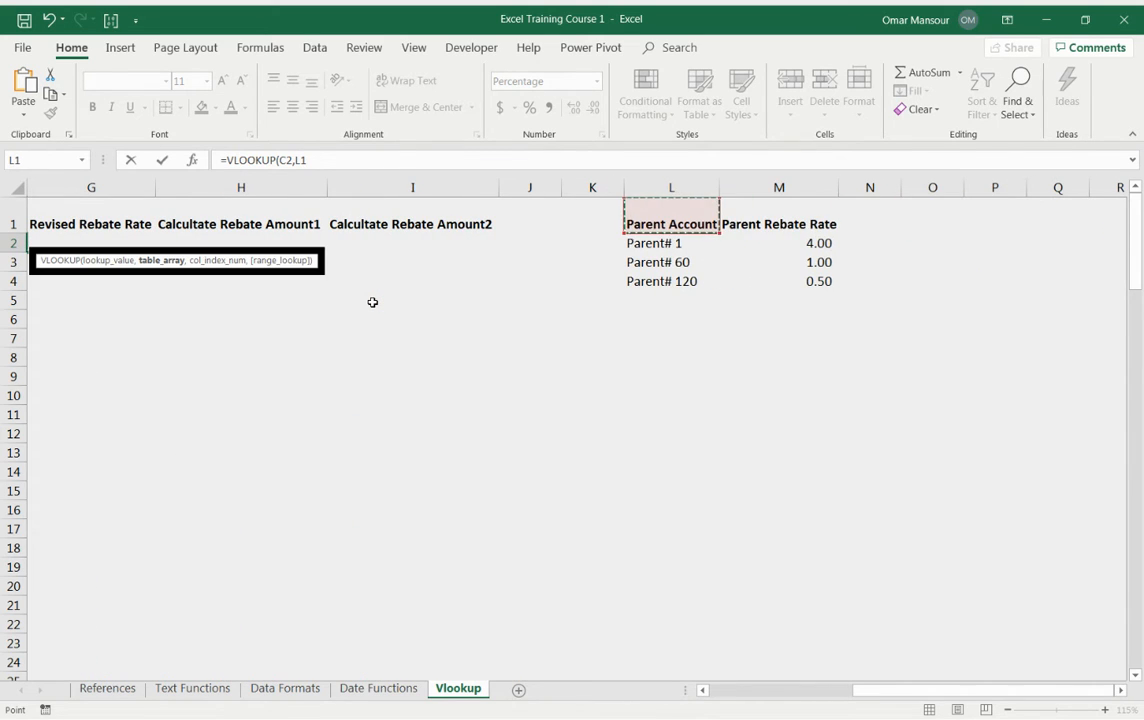
{"action": "key", "text": "shift+Right"}
{"action": "key", "text": "shift+Down"}
{"action": "key", "text": "shift+Down"}
{"action": "key", "text": "shift+Down"}
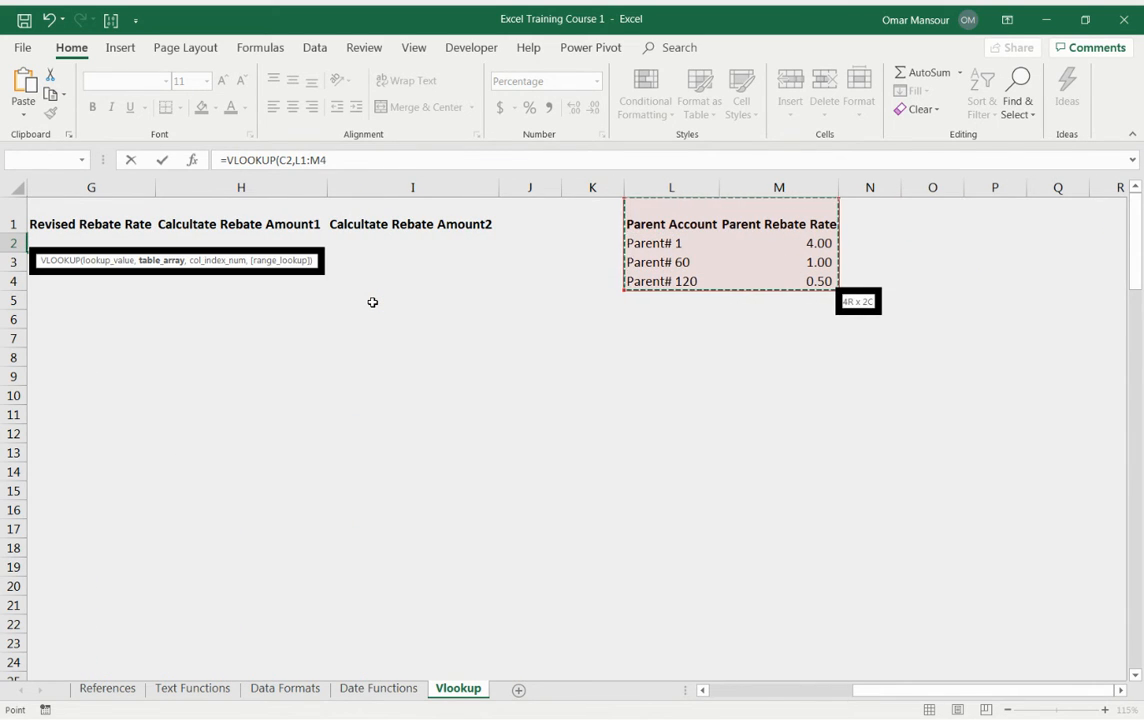
{"action": "key", "text": "Right"}
{"action": "key", "text": "shift+Down"}
{"action": "key", "text": "shift+Down"}
{"action": "key", "text": "shift+Down"}
{"action": "key", "text": "shift+Right"}
{"action": "key", "text": "shift+Right"}
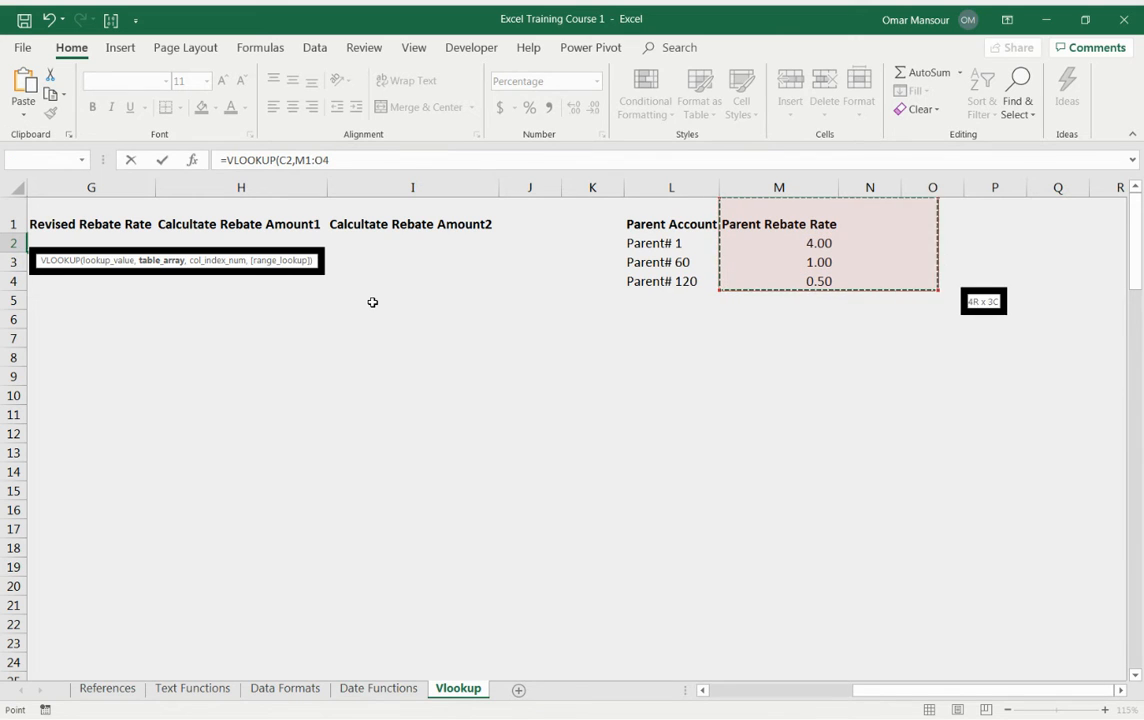
{"action": "key", "text": "shift+Right"}
{"action": "key", "text": "shift+Right"}
{"action": "key", "text": "Left"}
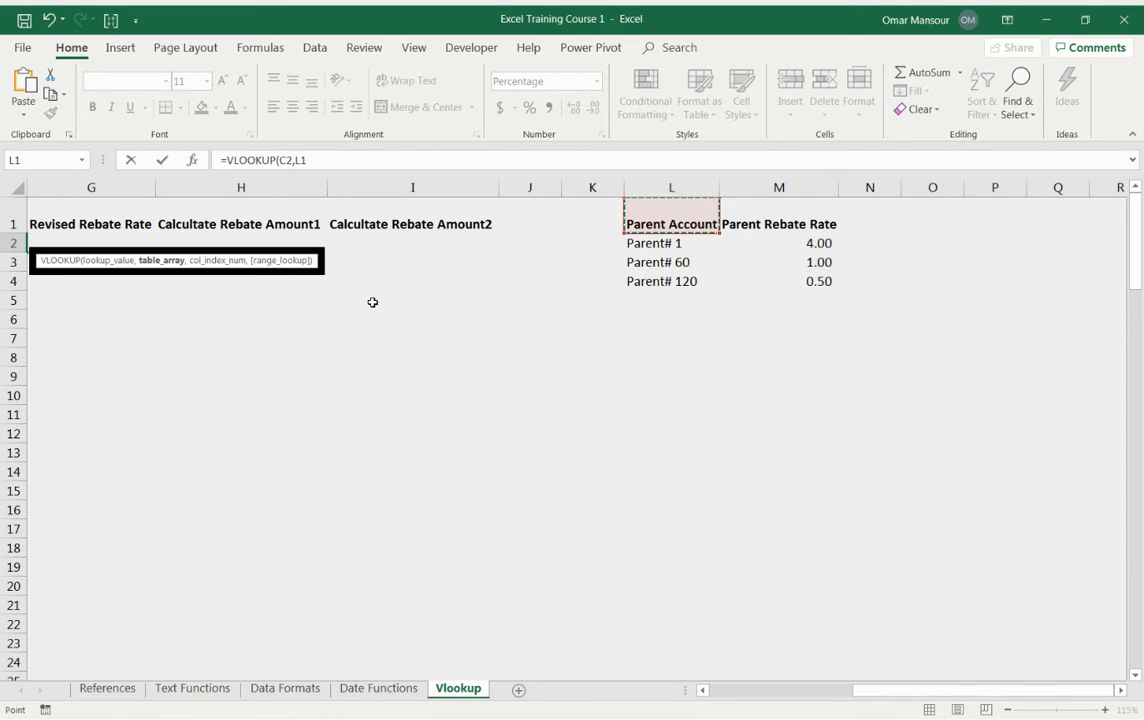
{"action": "key", "text": "Left"}
{"action": "key", "text": "shift+Down"}
{"action": "key", "text": "shift+Right"}
{"action": "key", "text": "shift+Down"}
{"action": "key", "text": "shift+Down"}
{"action": "key", "text": "Right"}
{"action": "key", "text": "shift+Down"}
{"action": "key", "text": "shift+Down"}
{"action": "key", "text": "shift+Down"}
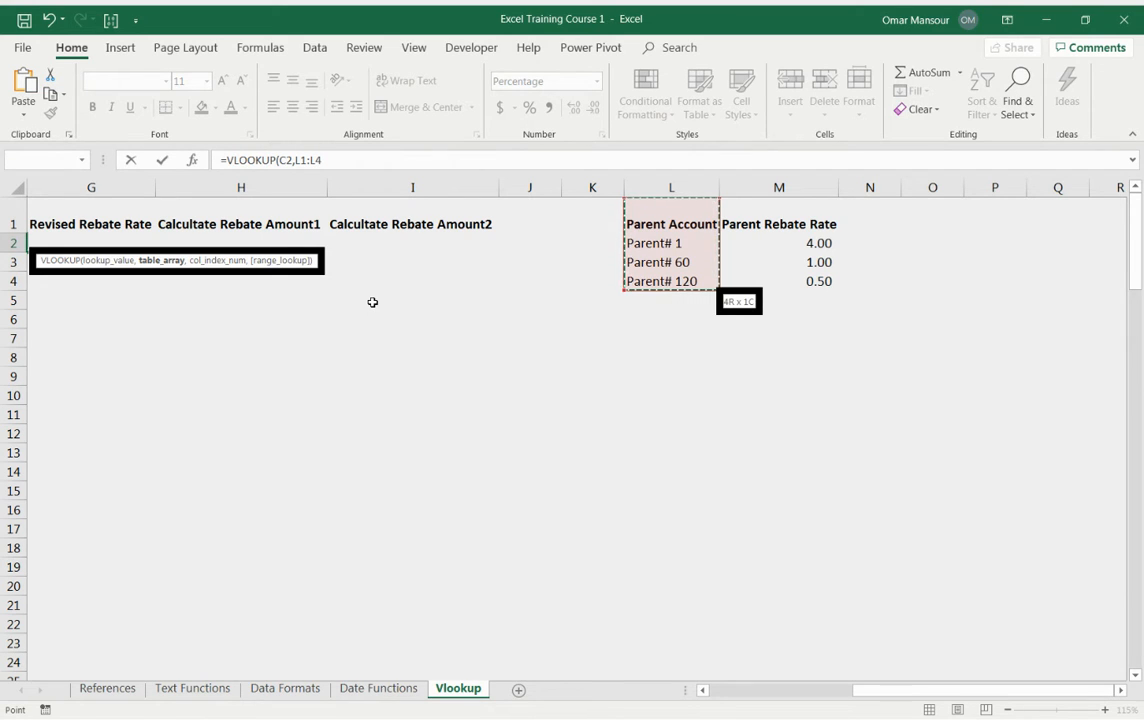
{"action": "key", "text": "shift+Right"}
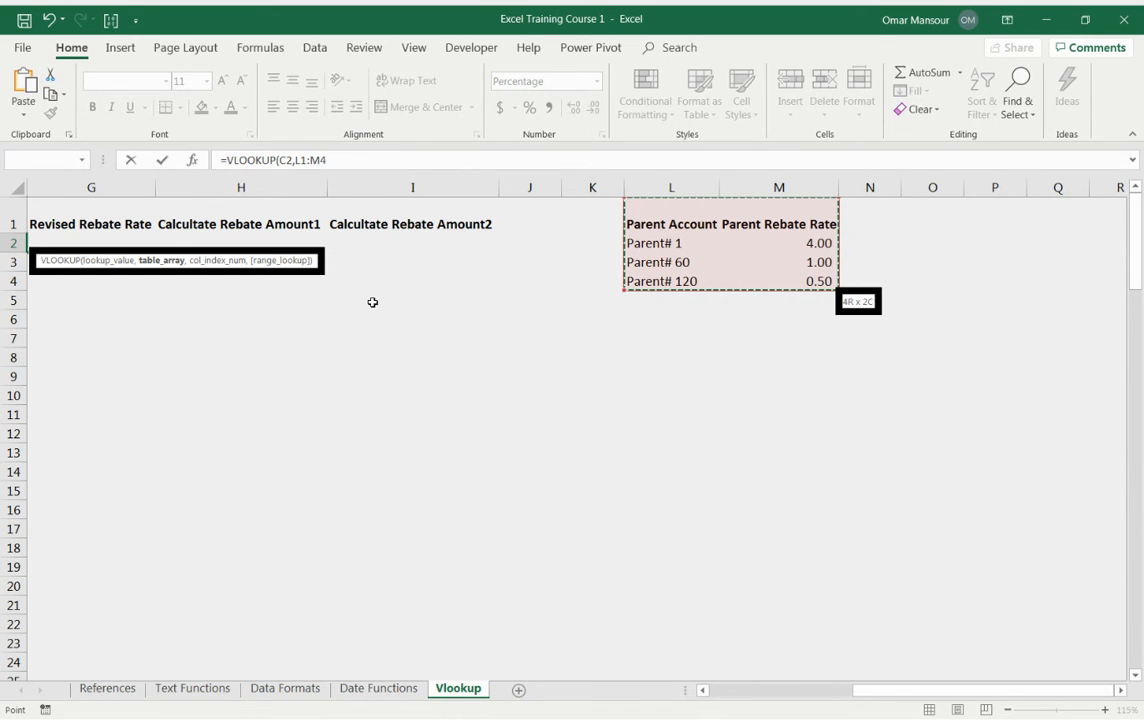
Step: Lock the table array as $L$1:$M$4 and complete the F2 VLOOKUP with column index 2 and FALSE
{"action": "key", "text": "F4"}
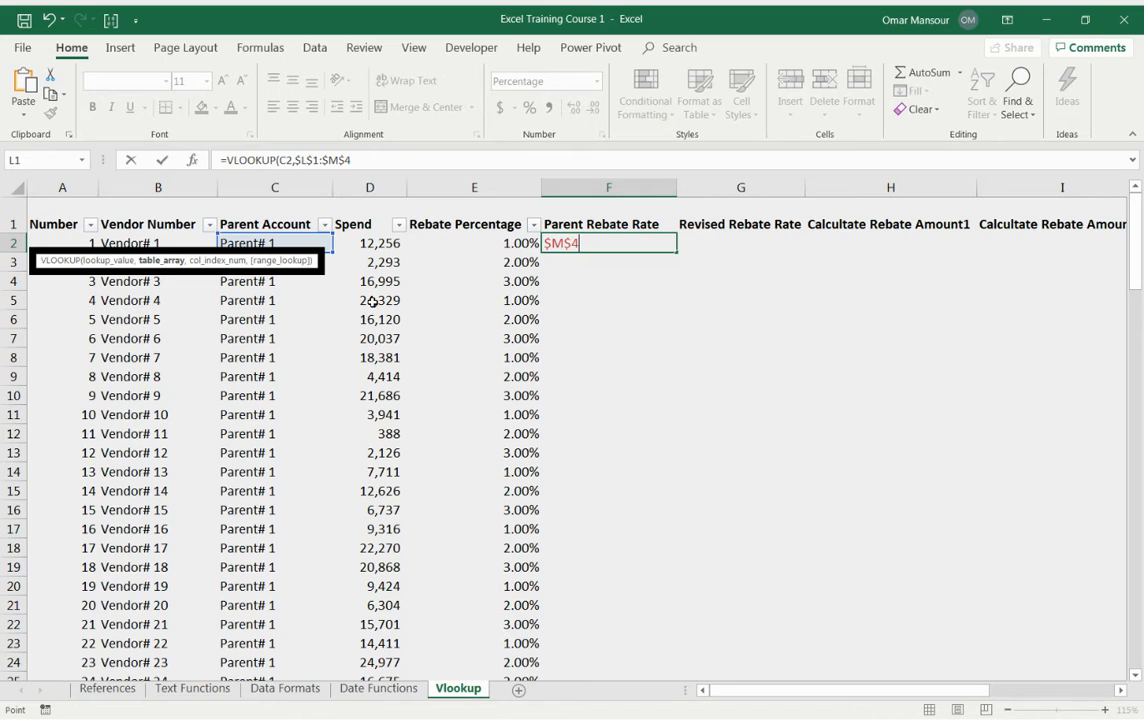
{"action": "type", "text": ","}
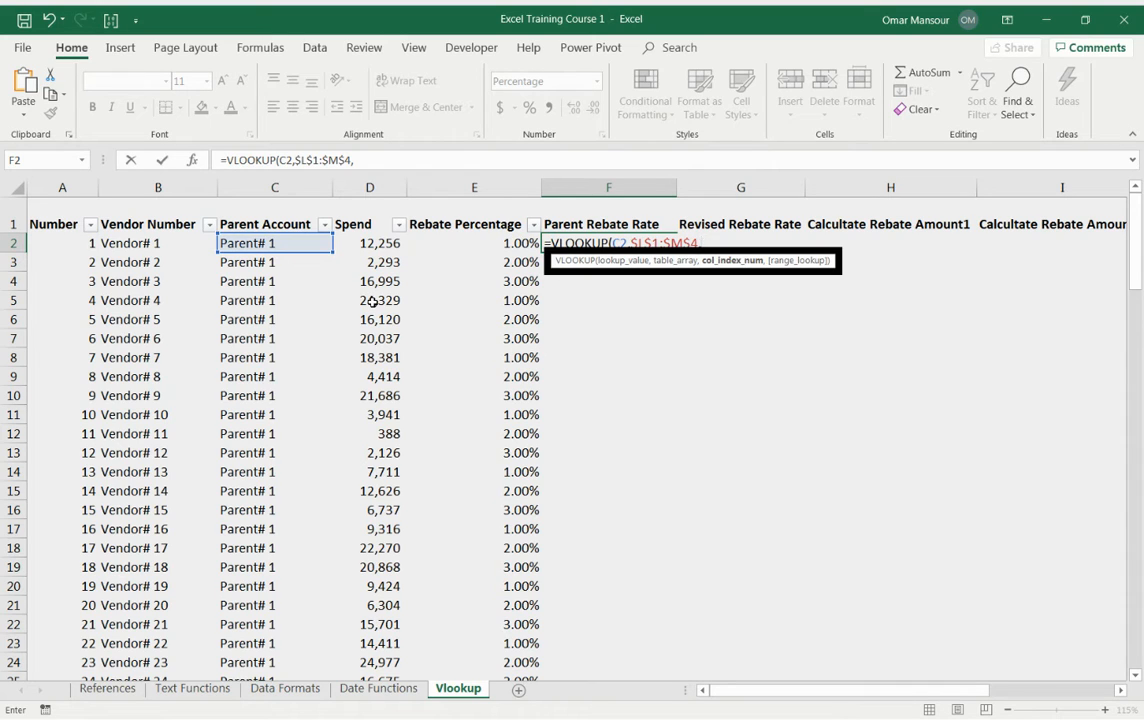
{"action": "type", "text": "2"}
{"action": "type", "text": ","}
{"action": "type", "text": "false)"}
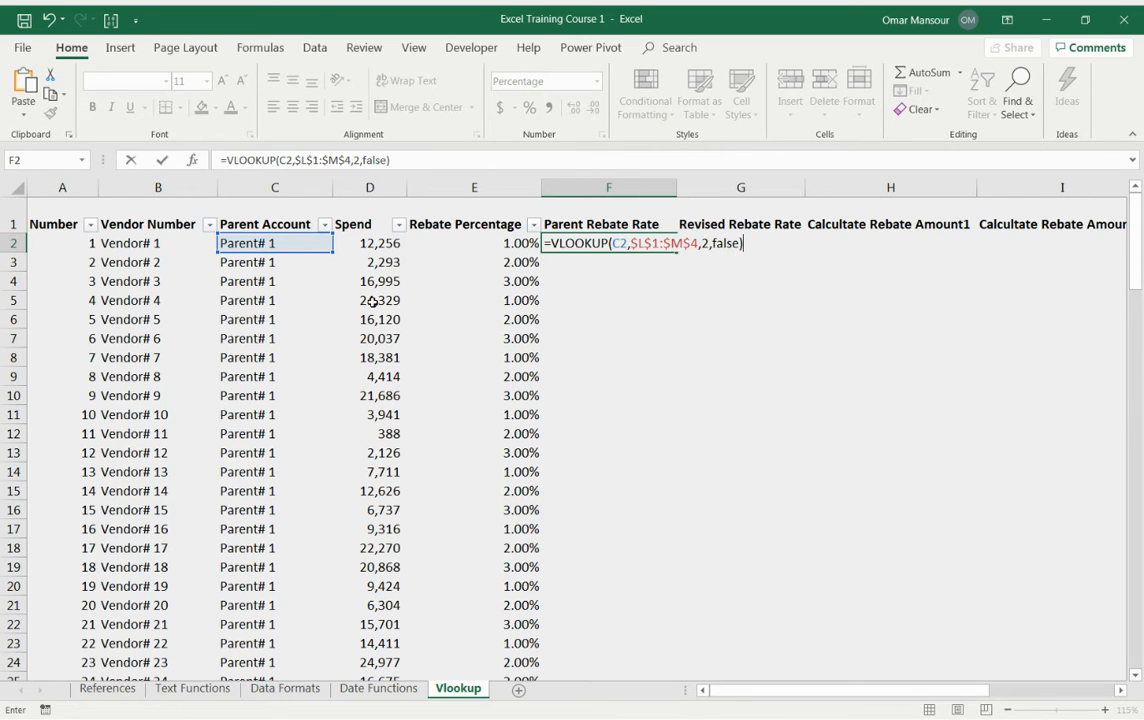
{"action": "key", "text": "BackSpace"}
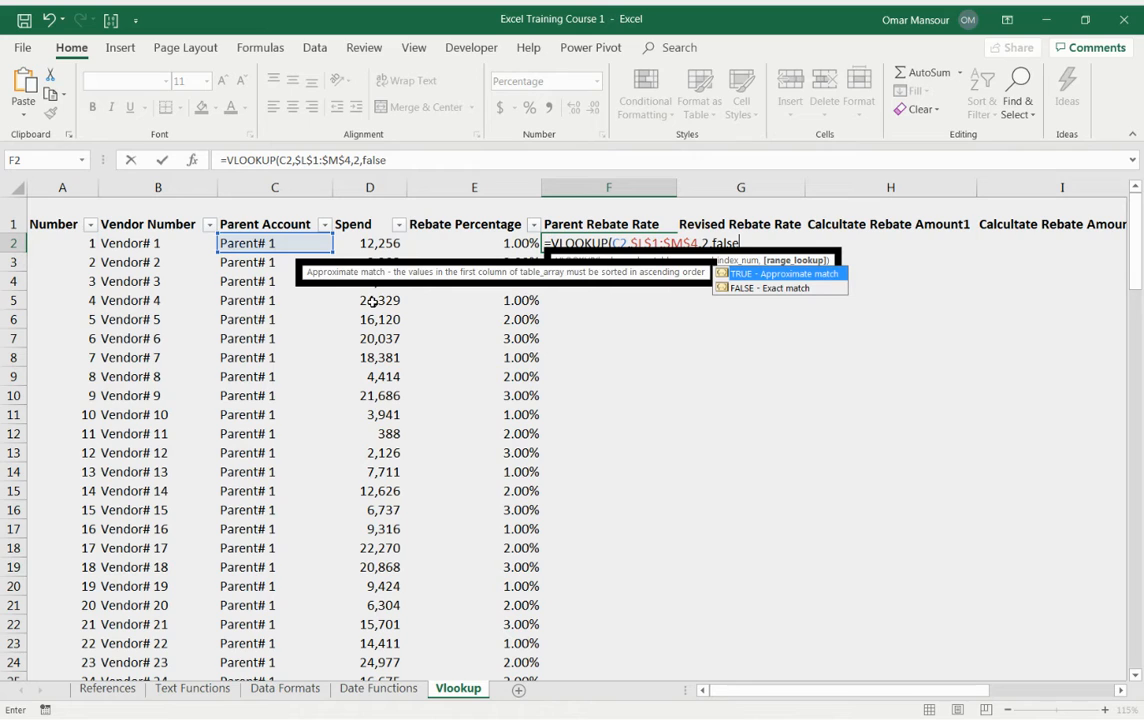
{"action": "type", "text": ")"}
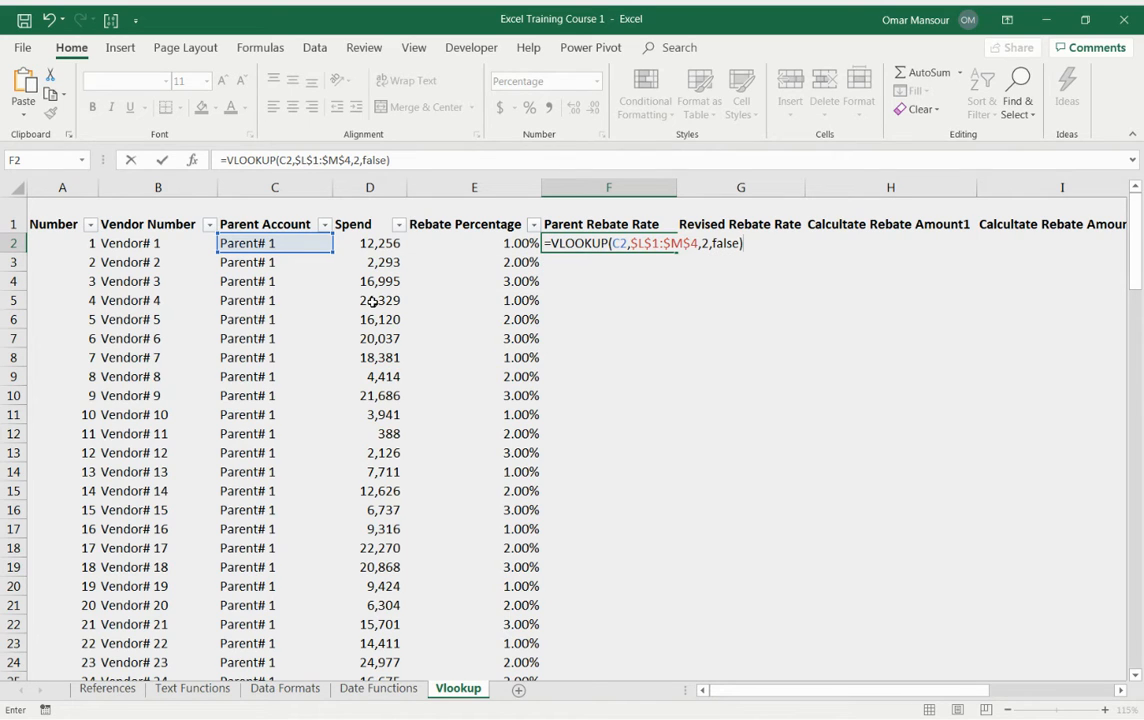
{"action": "key", "text": "Return"}
{"action": "key", "text": "Up"}
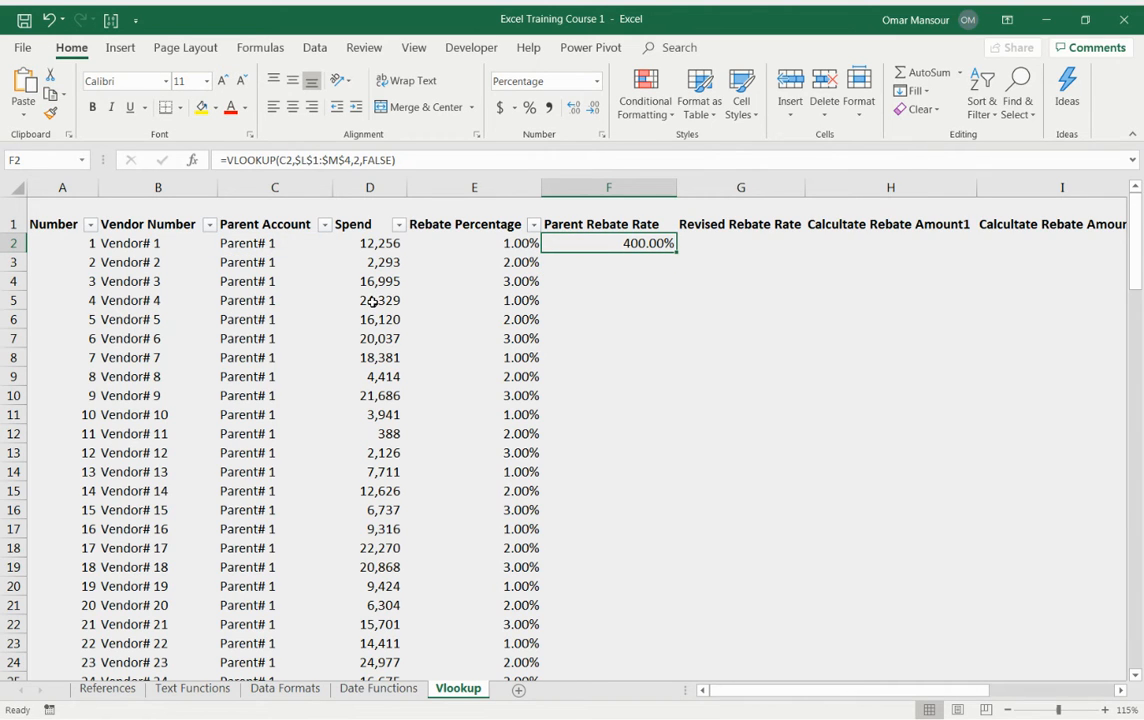
Step: Examine the Parent Rebate Rate values in the lookup table's column M
{"action": "key", "text": "Up"}
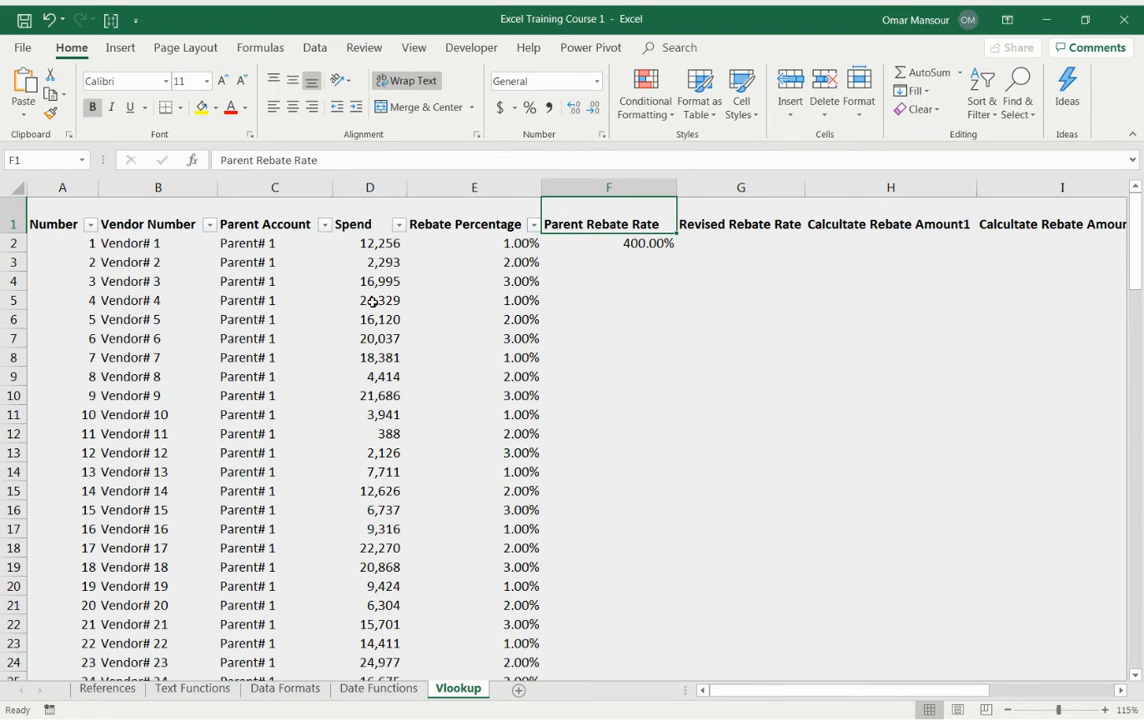
{"action": "key", "text": "Right"}
{"action": "key", "text": "Right"}
{"action": "key", "text": "Right"}
{"action": "key", "text": "Right"}
{"action": "key", "text": "Right"}
{"action": "key", "text": "Right"}
{"action": "key", "text": "Right"}
{"action": "key", "text": "Right"}
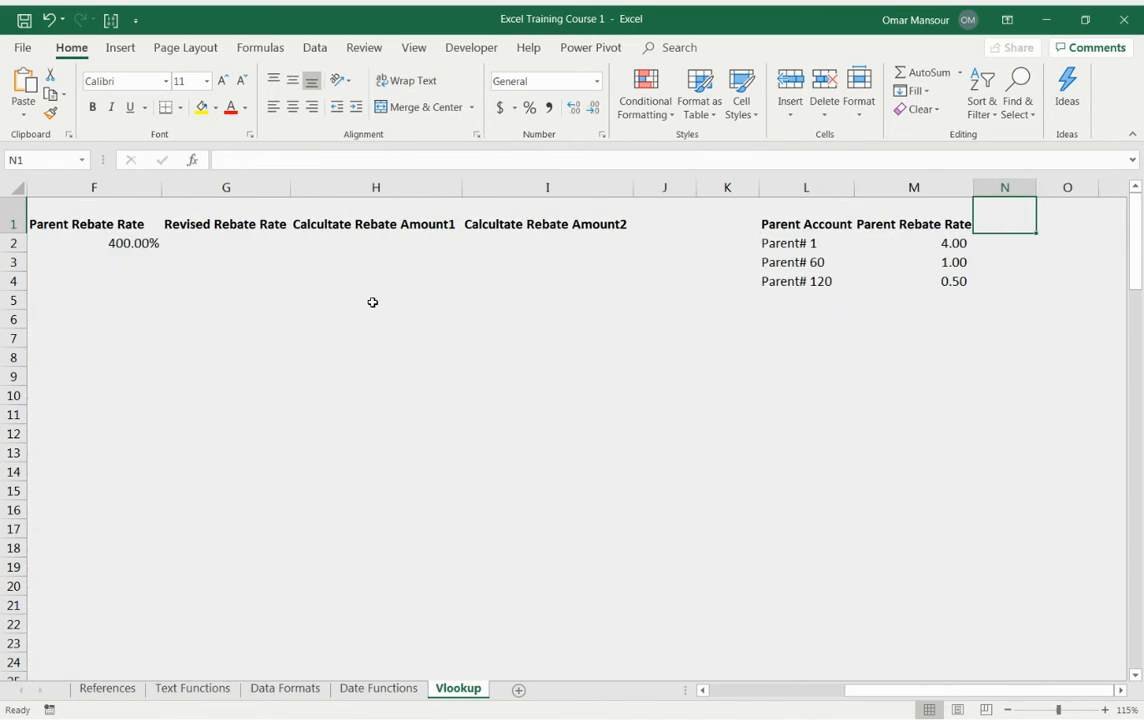
{"action": "key", "text": "Left"}
{"action": "key", "text": "Down"}
{"action": "key", "text": "shift+Down"}
{"action": "key", "text": "shift+Down"}
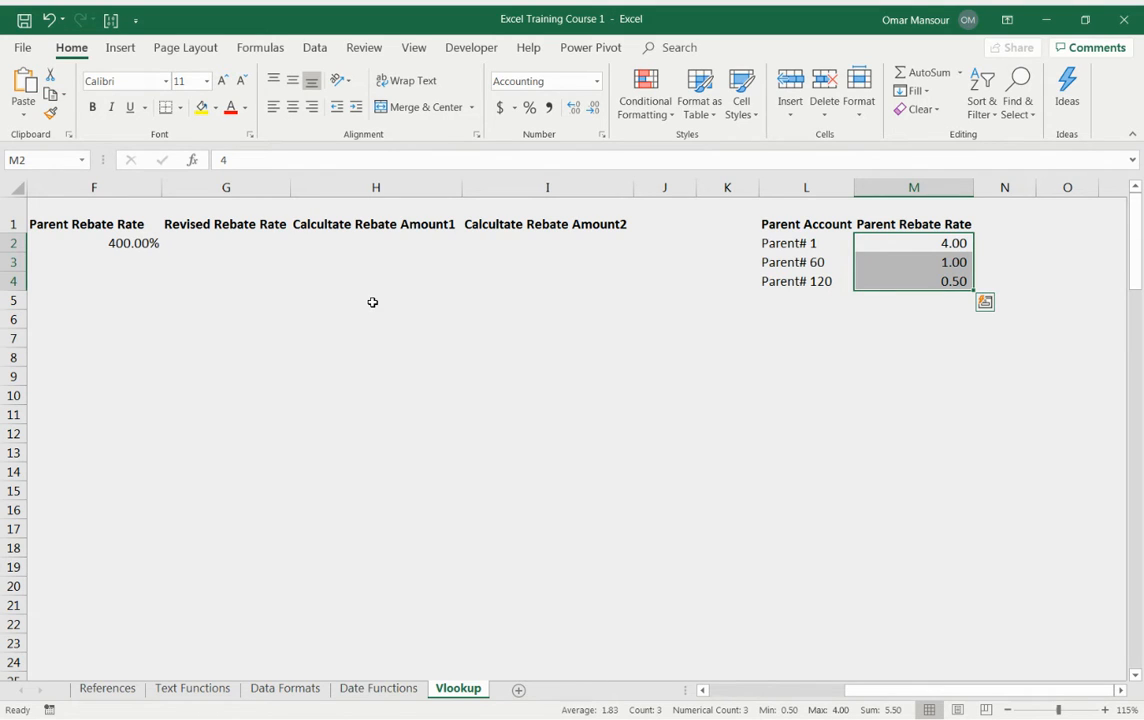
{"action": "key", "text": "Right"}
{"action": "key", "text": "Left"}
{"action": "key", "text": "Down"}
{"action": "key", "text": "Up"}
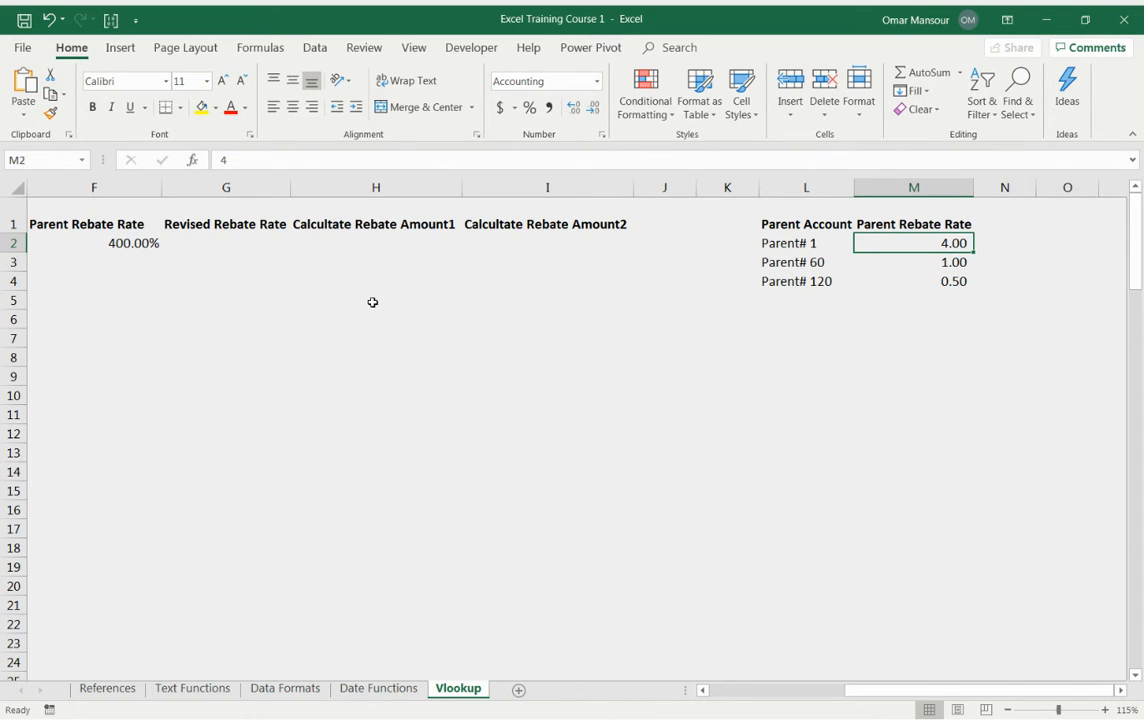
Step: Divide the F2 VLOOKUP result by 100, then undo that edit
{"action": "key", "text": "ctrl+Left"}
{"action": "key", "text": "ctrl+Left"}
{"action": "key", "text": "F2"}
{"action": "type", "text": "/100"}
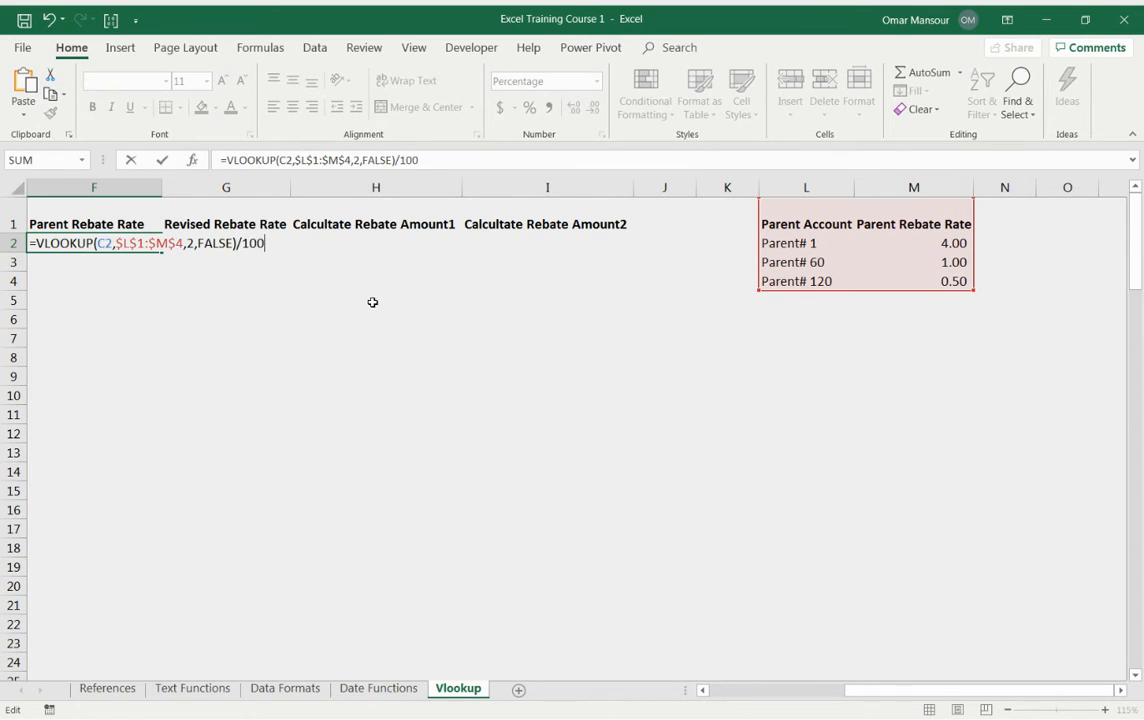
{"action": "key", "text": "Return"}
{"action": "key", "text": "Up"}
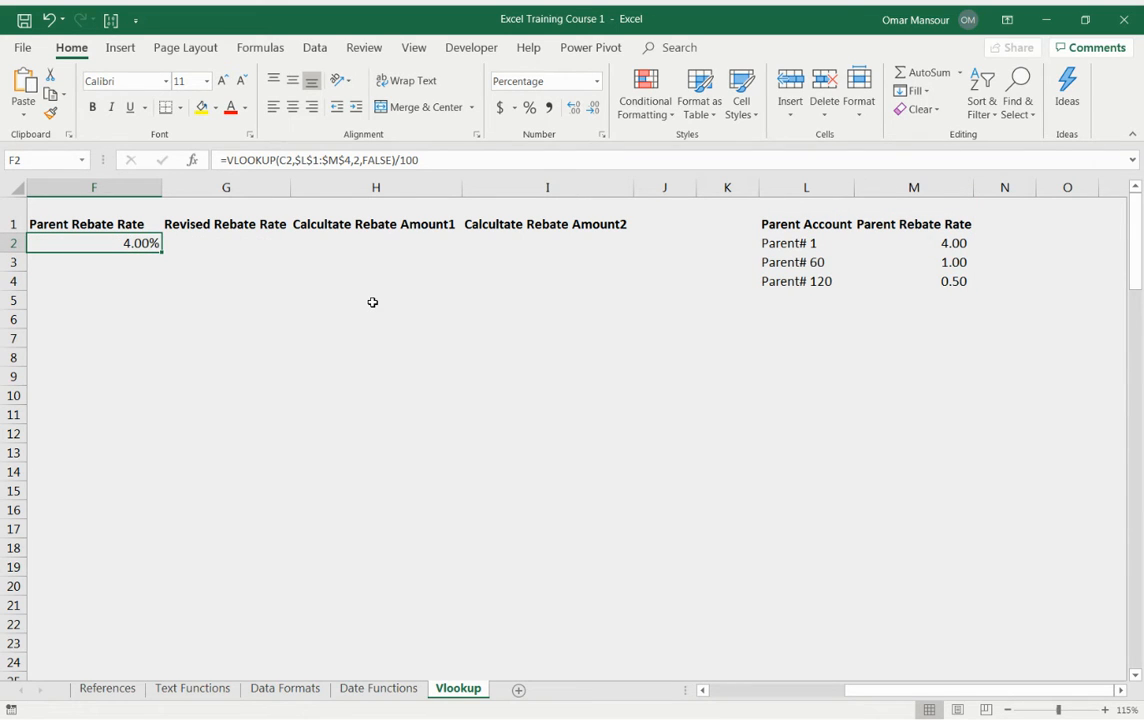
{"action": "key", "text": "ctrl+z"}
Step: Enter 100 in the helper cell N2 beside the lookup table
{"action": "key", "text": "Right"}
{"action": "key", "text": "Right"}
{"action": "key", "text": "Right"}
{"action": "key", "text": "Right"}
{"action": "key", "text": "Right"}
{"action": "key", "text": "Right"}
{"action": "key", "text": "Right"}
{"action": "key", "text": "shift+Down"}
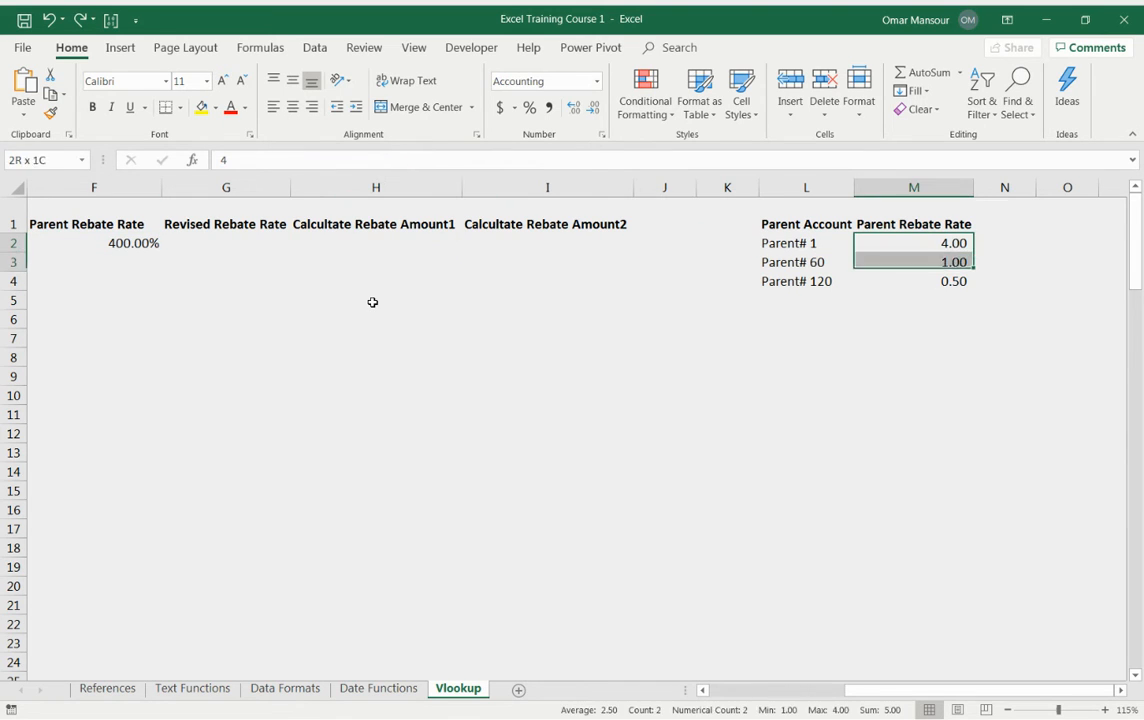
{"action": "key", "text": "Down"}
{"action": "key", "text": "Up"}
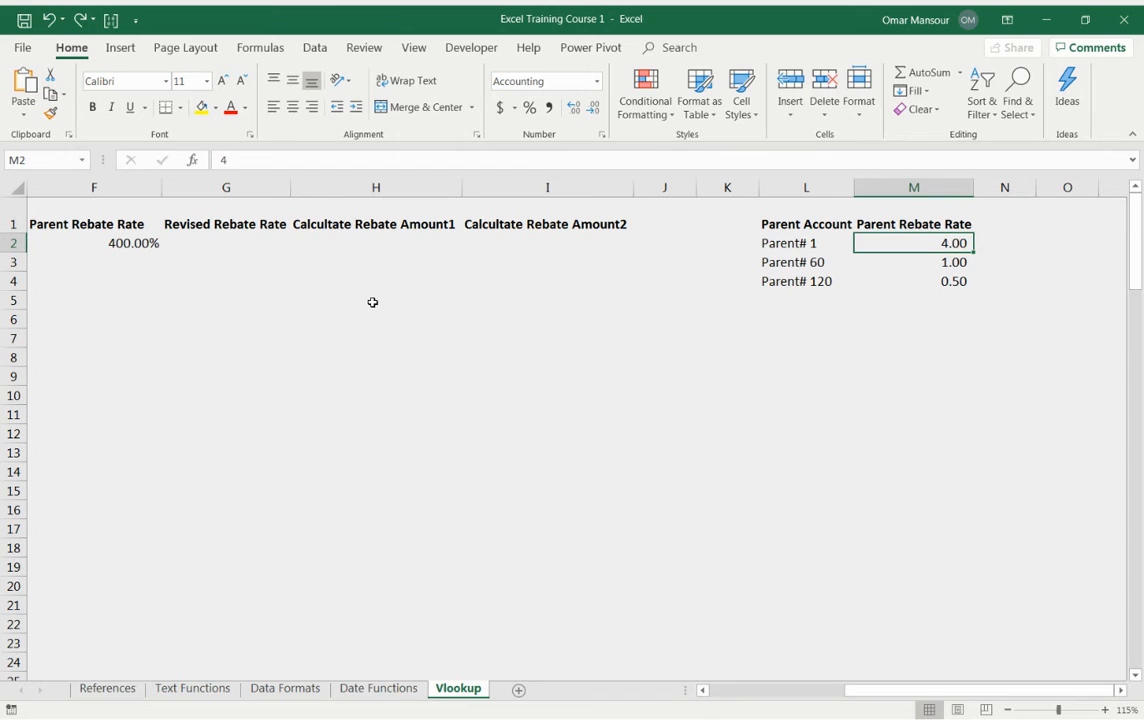
{"action": "key", "text": "Down"}
{"action": "key", "text": "Down"}
{"action": "key", "text": "Up"}
{"action": "key", "text": "Up"}
{"action": "key", "text": "Right"}
{"action": "type", "text": "100"}
{"action": "key", "text": "Return"}
{"action": "key", "text": "Up"}
{"action": "key", "text": "F2"}
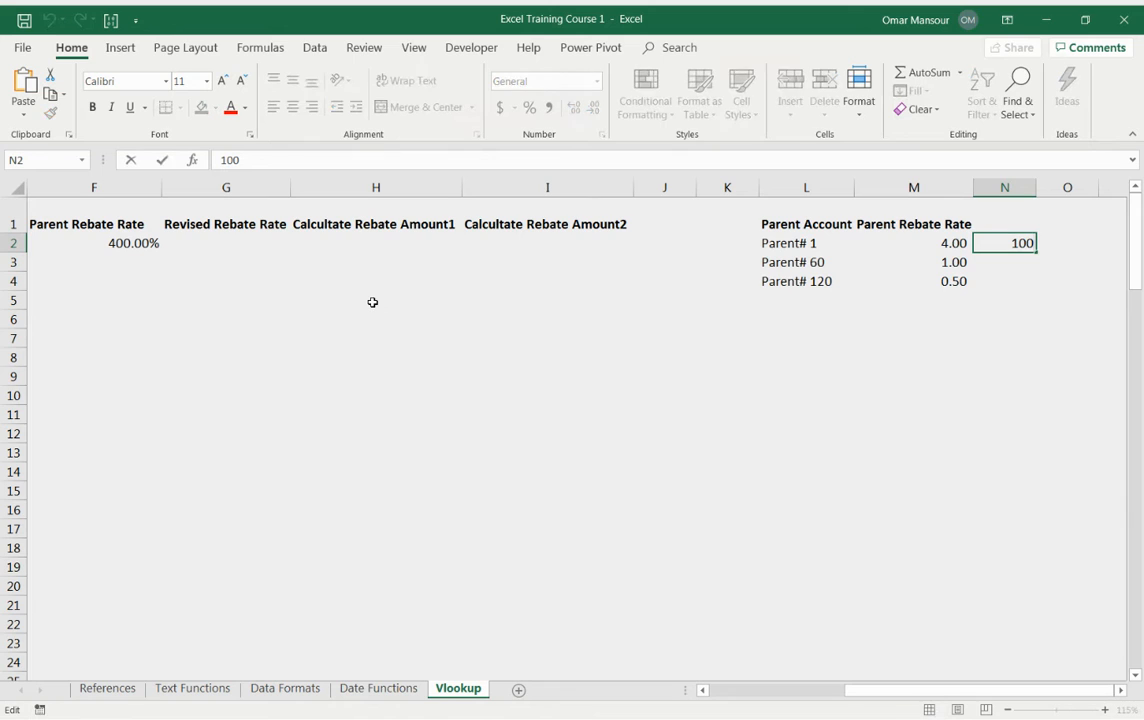
{"action": "key", "text": "Escape"}
Step: Copy the 100 and paste it specially onto the rates M2:M4 using the Divide operation
{"action": "key", "text": "ctrl+c"}
{"action": "key", "text": "Left"}
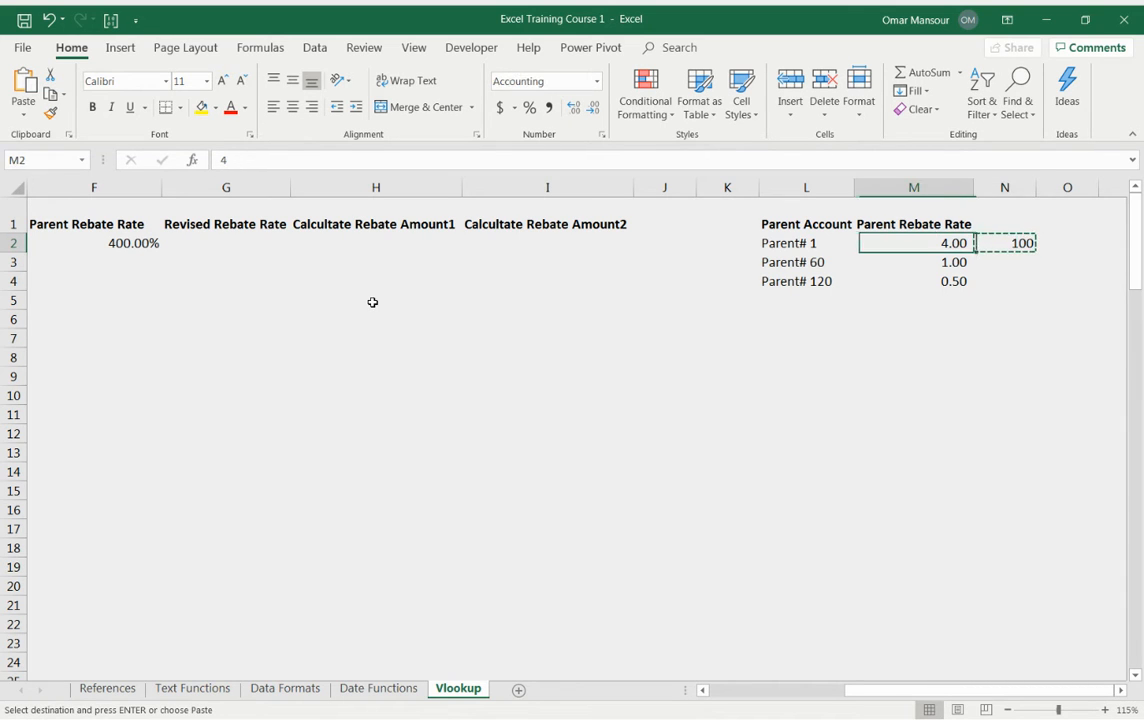
{"action": "key", "text": "shift+Down"}
{"action": "key", "text": "shift+Down"}
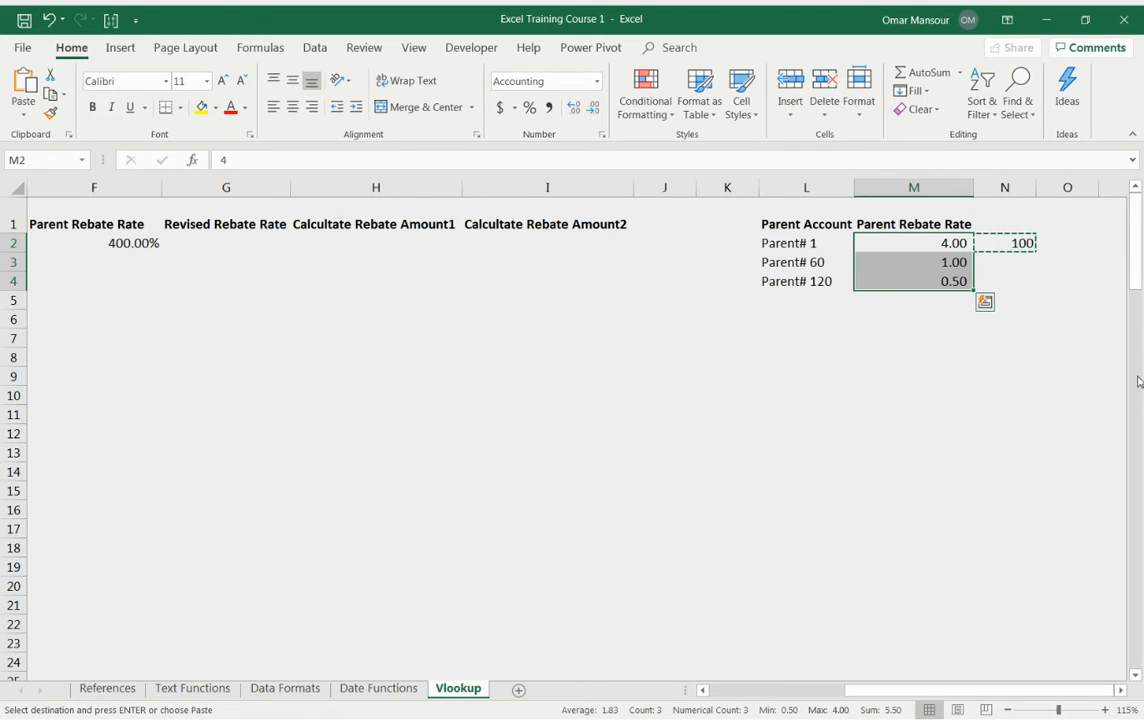
{"action": "right_click", "coordinate": [952, 262]}
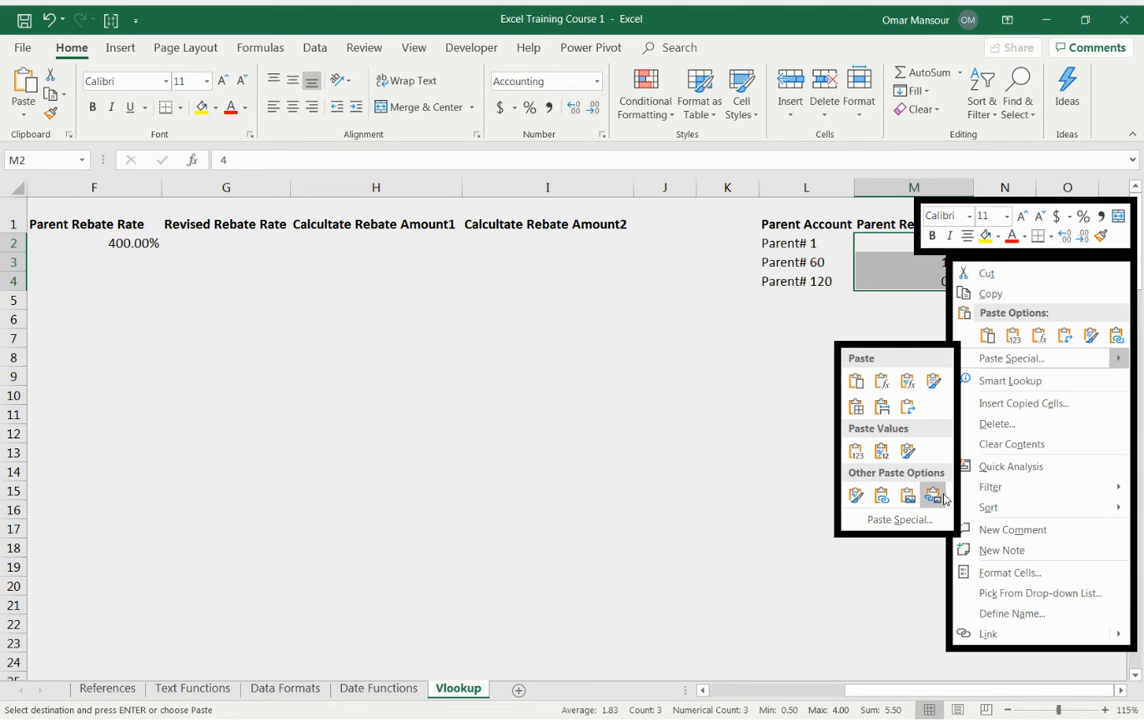
{"action": "left_click", "coordinate": [878, 519]}
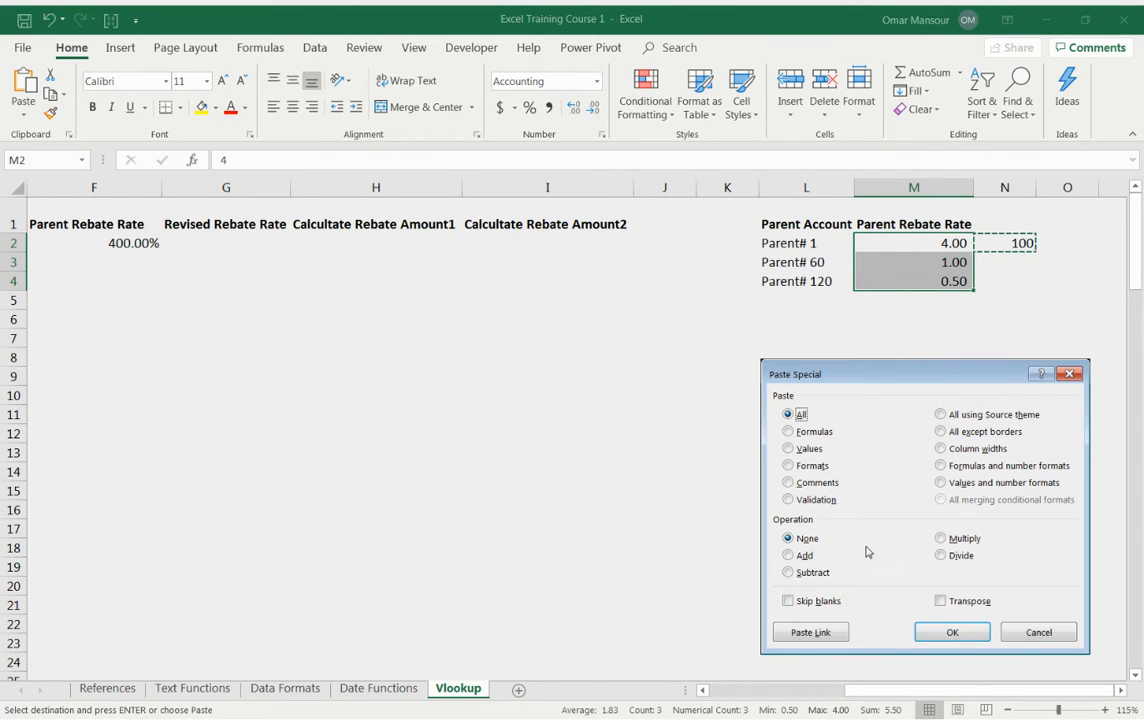
{"action": "left_click", "coordinate": [940, 555]}
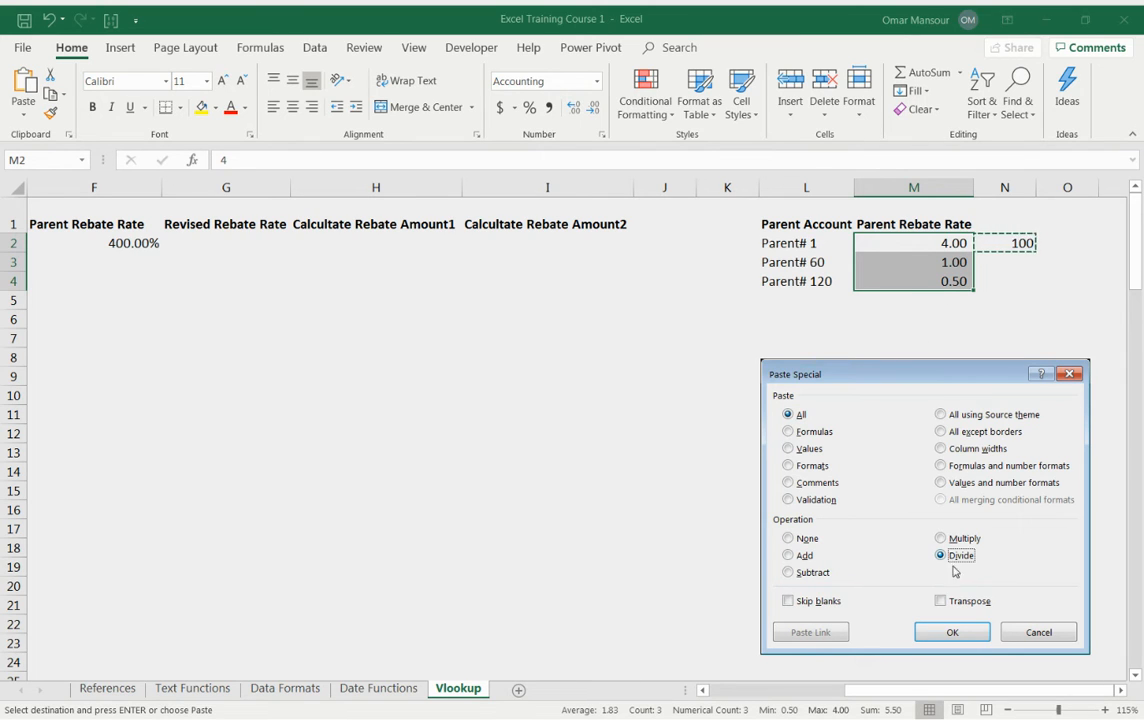
{"action": "left_click", "coordinate": [963, 638]}
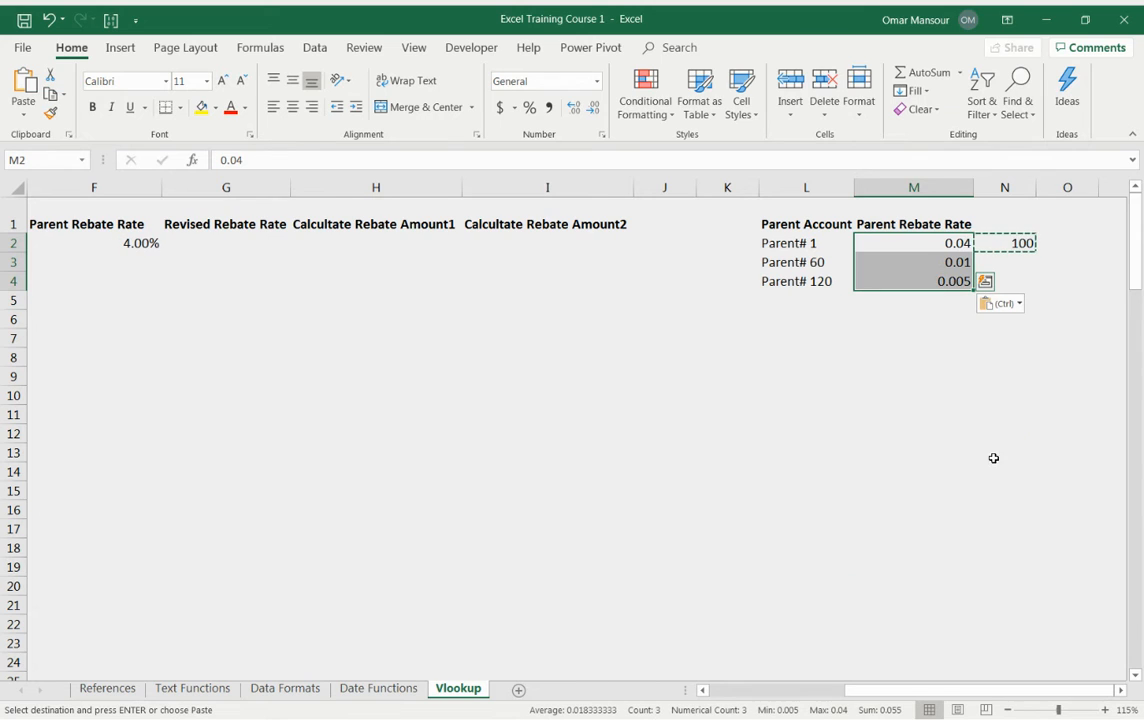
Step: Delete the helper value 100 from N2
{"action": "left_click", "coordinate": [1016, 243]}
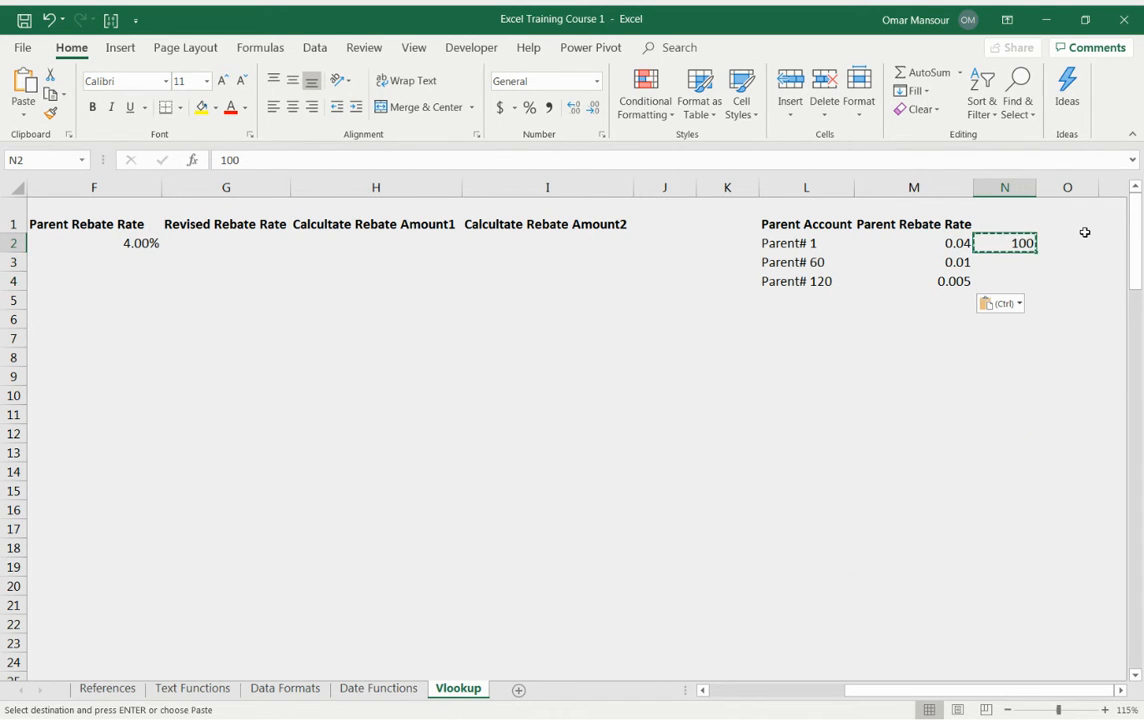
{"action": "key", "text": "Delete"}
{"action": "key", "text": "Left"}
{"action": "key", "text": "Left"}
{"action": "key", "text": "Left"}
{"action": "key", "text": "Left"}
{"action": "key", "text": "Left"}
{"action": "key", "text": "Left"}
{"action": "key", "text": "Left"}
{"action": "key", "text": "Left"}
{"action": "key", "text": "Left"}
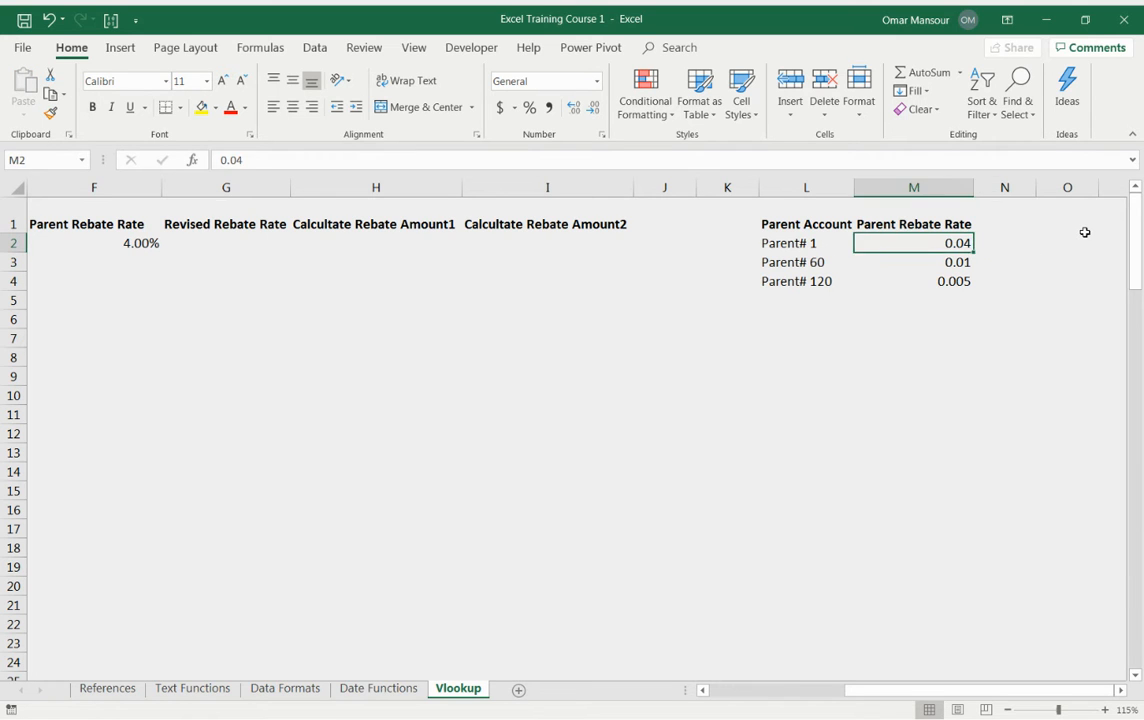
{"action": "key", "text": "Left"}
{"action": "key", "text": "Right"}
{"action": "key", "text": "Right"}
{"action": "key", "text": "Right"}
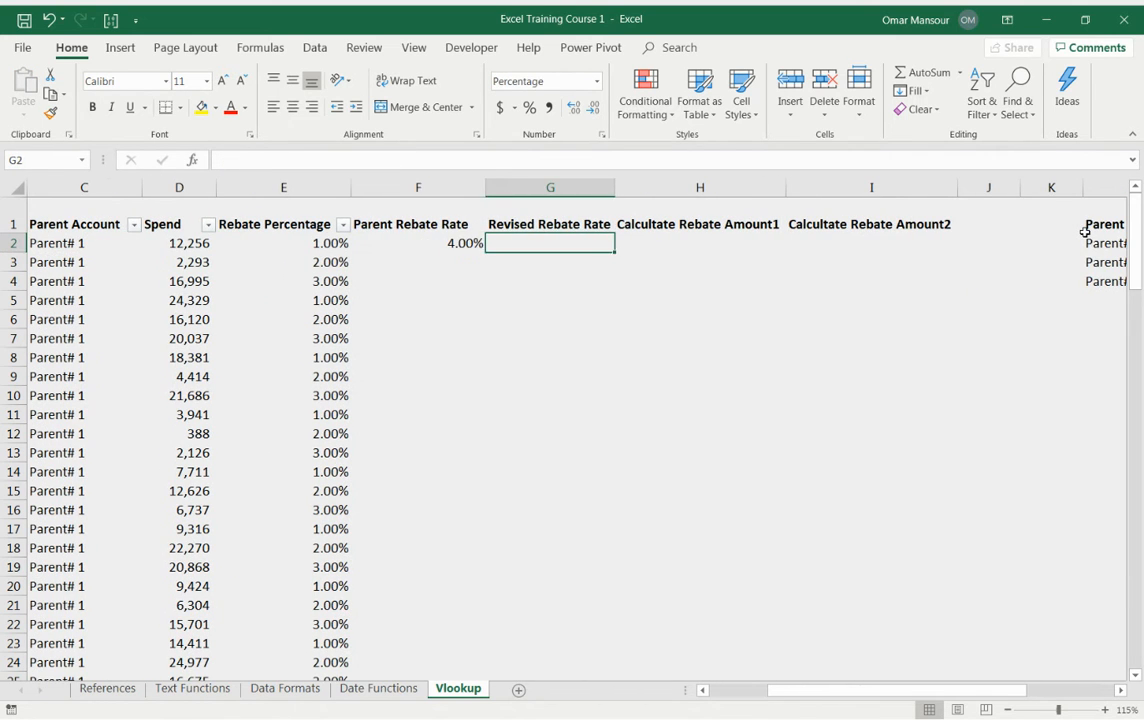
{"action": "key", "text": "Left"}
{"action": "key", "text": "F2"}
{"action": "key", "text": "Escape"}
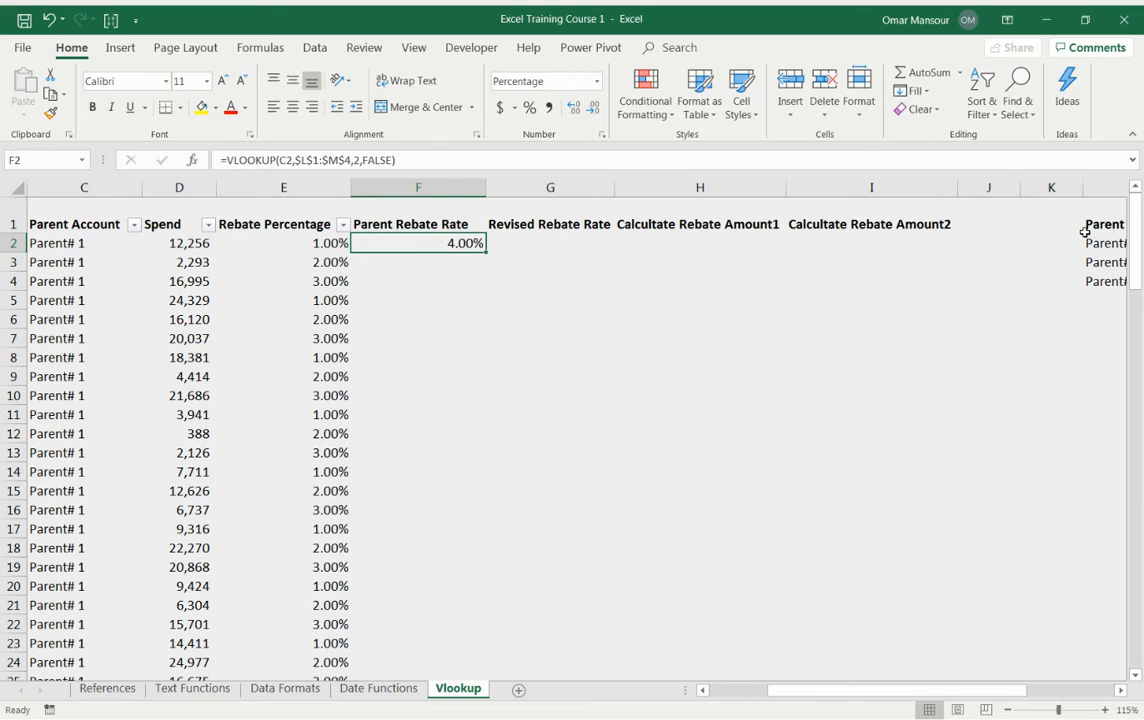
Step: Copy the F2 VLOOKUP formula down the Parent Rebate Rate column through row 121
{"action": "key", "text": "ctrl+c"}
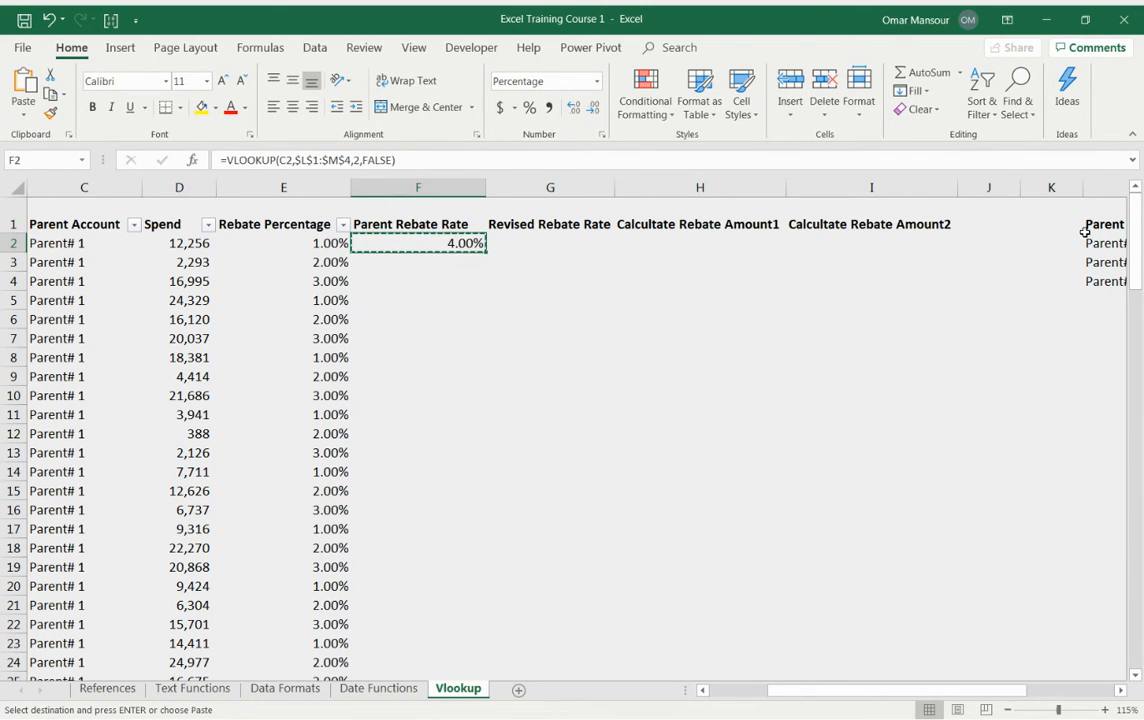
{"action": "key", "text": "Left"}
{"action": "key", "text": "ctrl+Down"}
{"action": "key", "text": "Right"}
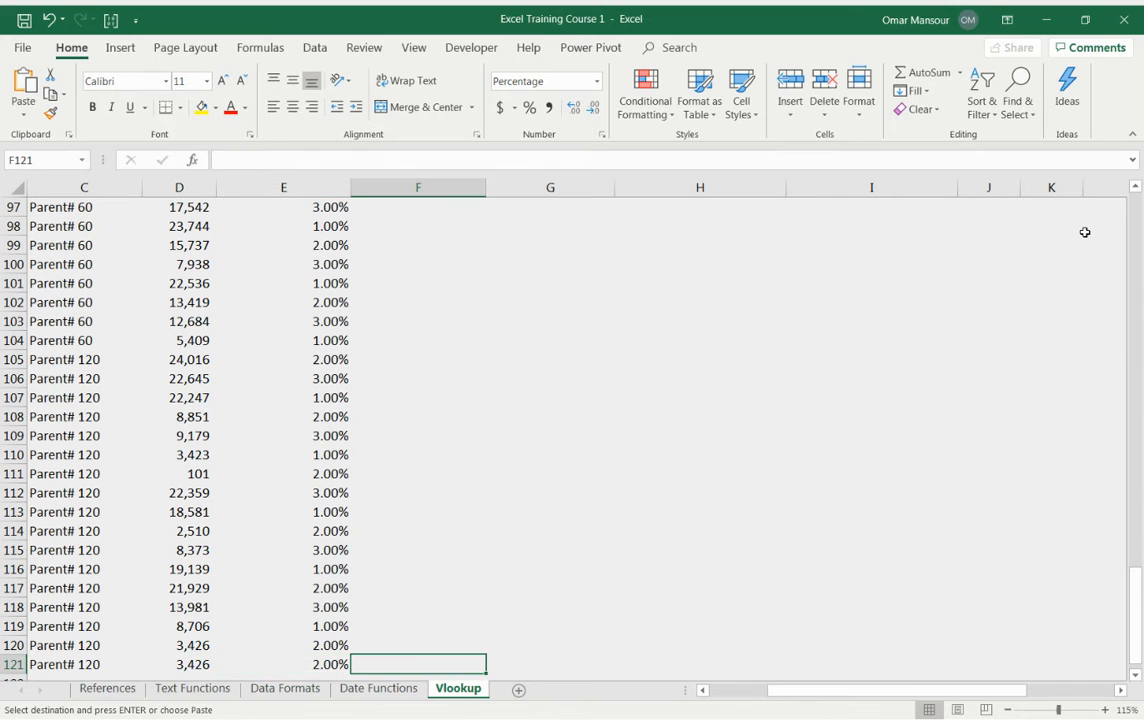
{"action": "key", "text": "ctrl+shift+Up"}
{"action": "key", "text": "ctrl+v"}
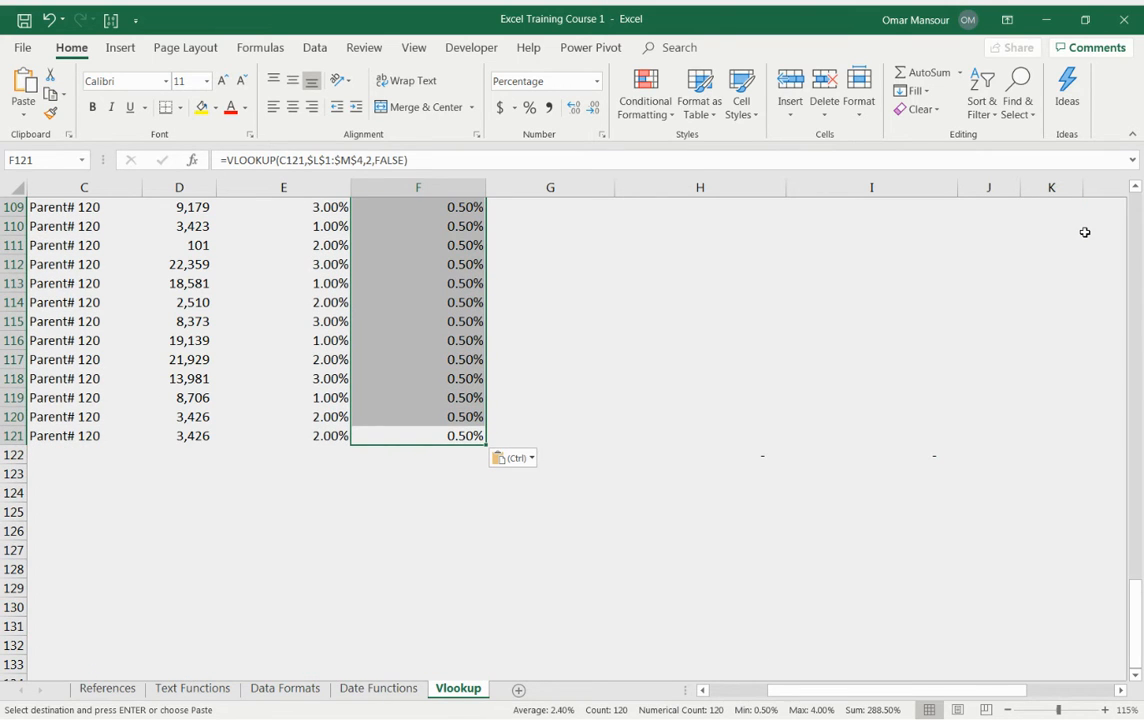
Step: Clear the copied VLOOKUP formulas from F3:F121, keeping only the formula in F2
{"action": "key", "text": "Up"}
{"action": "key", "text": "Up"}
{"action": "key", "text": "Up"}
{"action": "key", "text": "Up"}
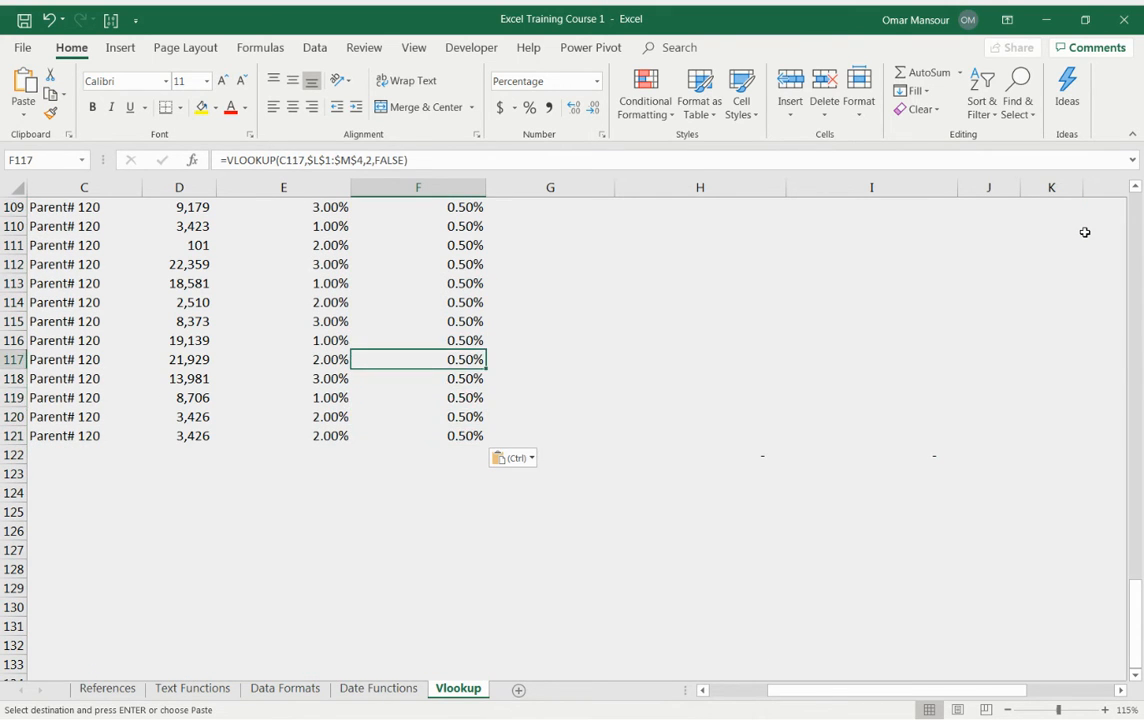
{"action": "key", "text": "ctrl+Up"}
{"action": "key", "text": "Down"}
{"action": "key", "text": "Left"}
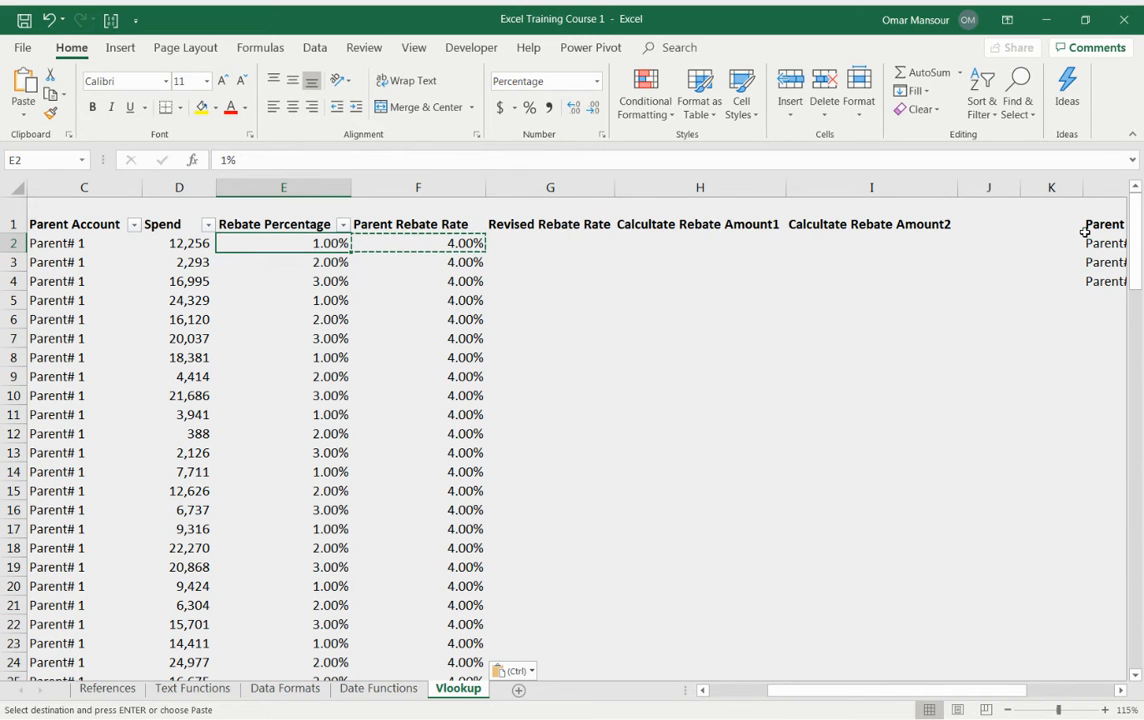
{"action": "key", "text": "ctrl+Down"}
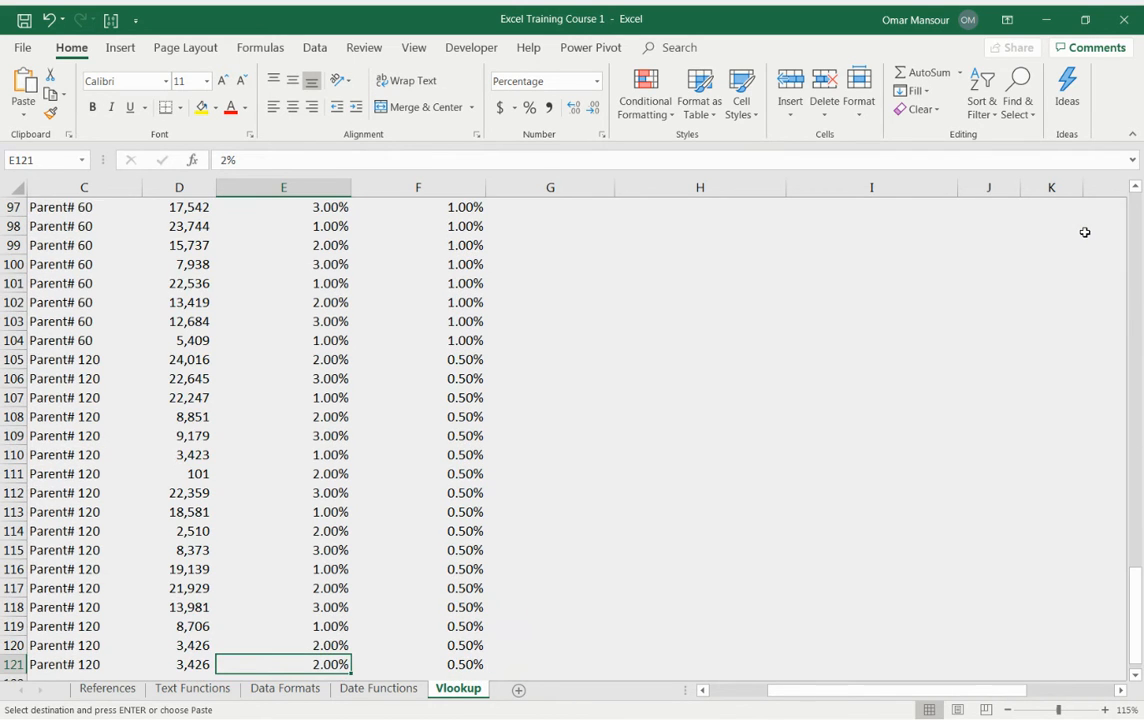
{"action": "key", "text": "Right"}
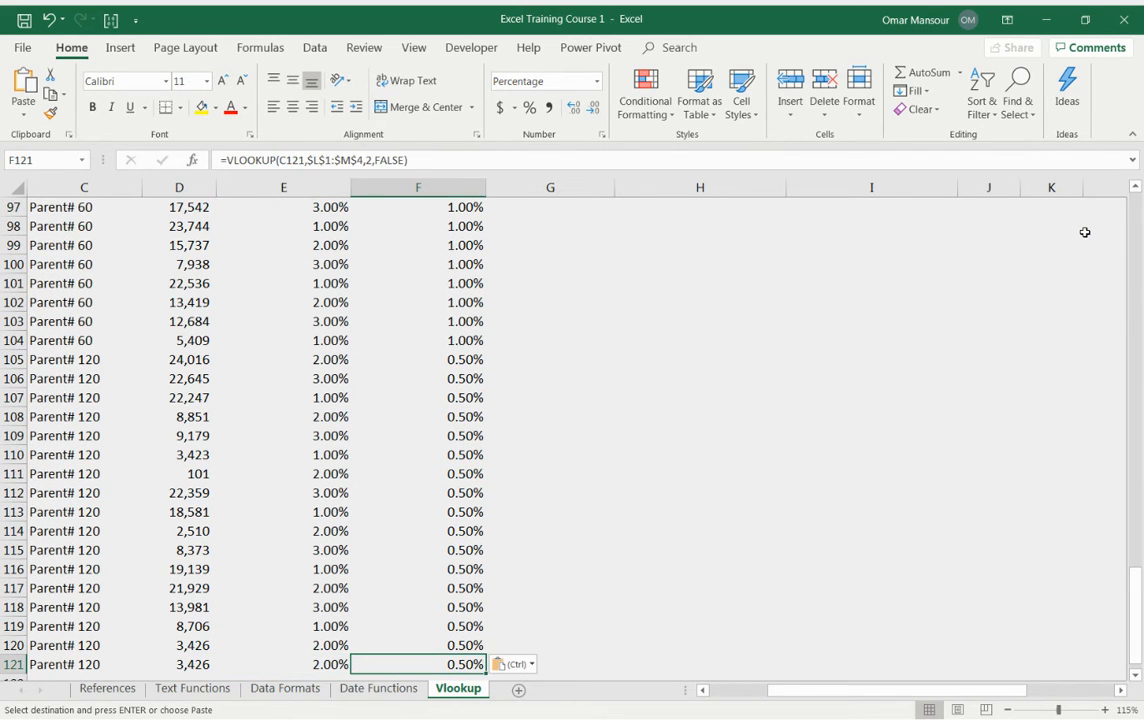
{"action": "key", "text": "ctrl+shift+Up"}
{"action": "key", "text": "shift+Down"}
{"action": "key", "text": "Down"}
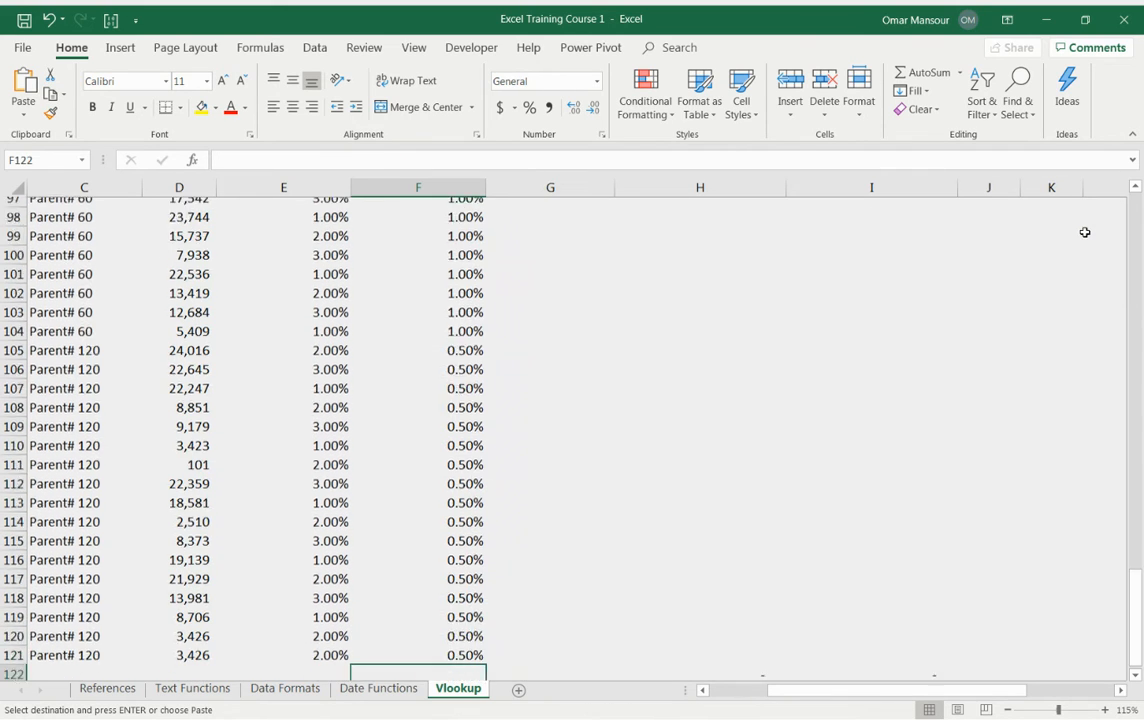
{"action": "key", "text": "ctrl+Up"}
{"action": "key", "text": "ctrl+Up"}
{"action": "key", "text": "Down"}
{"action": "key", "text": "Down"}
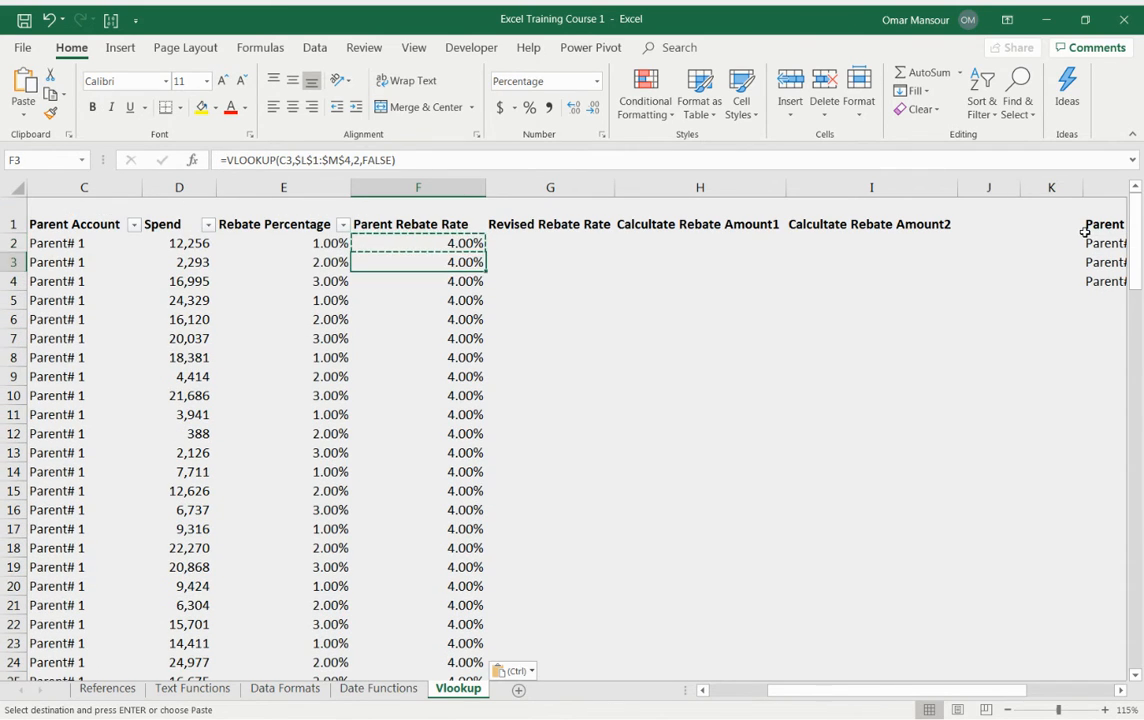
{"action": "key", "text": "ctrl+shift+Down"}
{"action": "key", "text": "Delete"}
Step: Jump between the top and last rows of the Rebate Percentage and Parent Rebate Rate columns to find the data's end
{"action": "key", "text": "Up"}
{"action": "key", "text": "Left"}
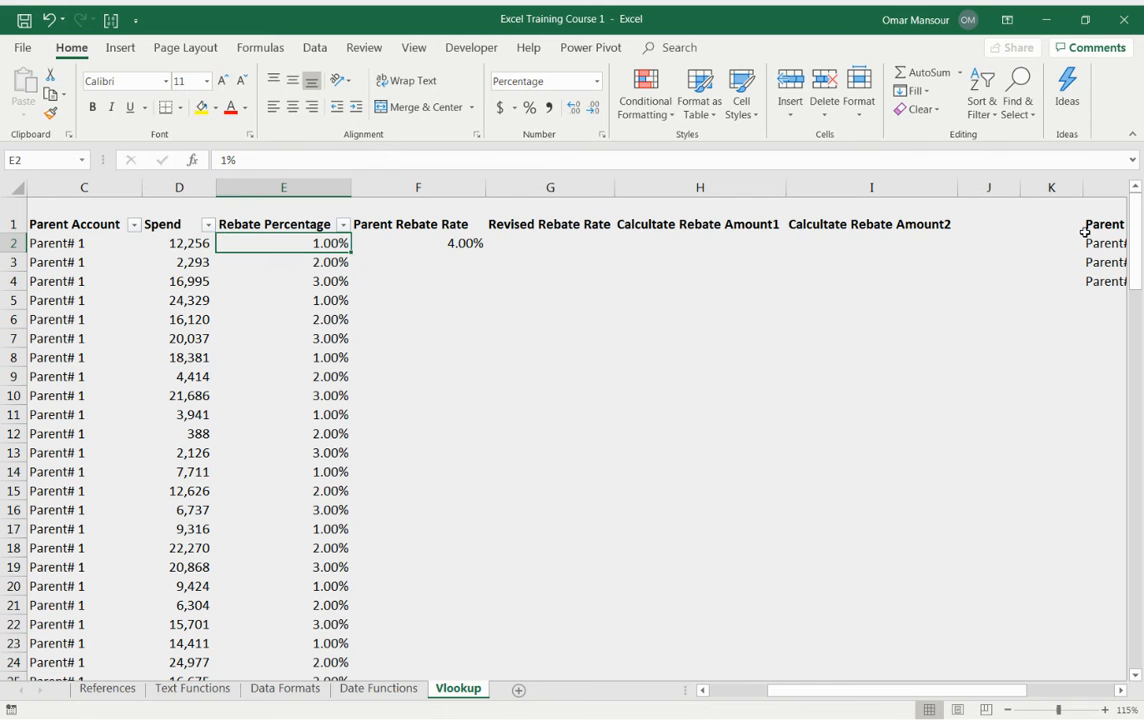
{"action": "key", "text": "ctrl+Down"}
{"action": "key", "text": "ctrl+Up"}
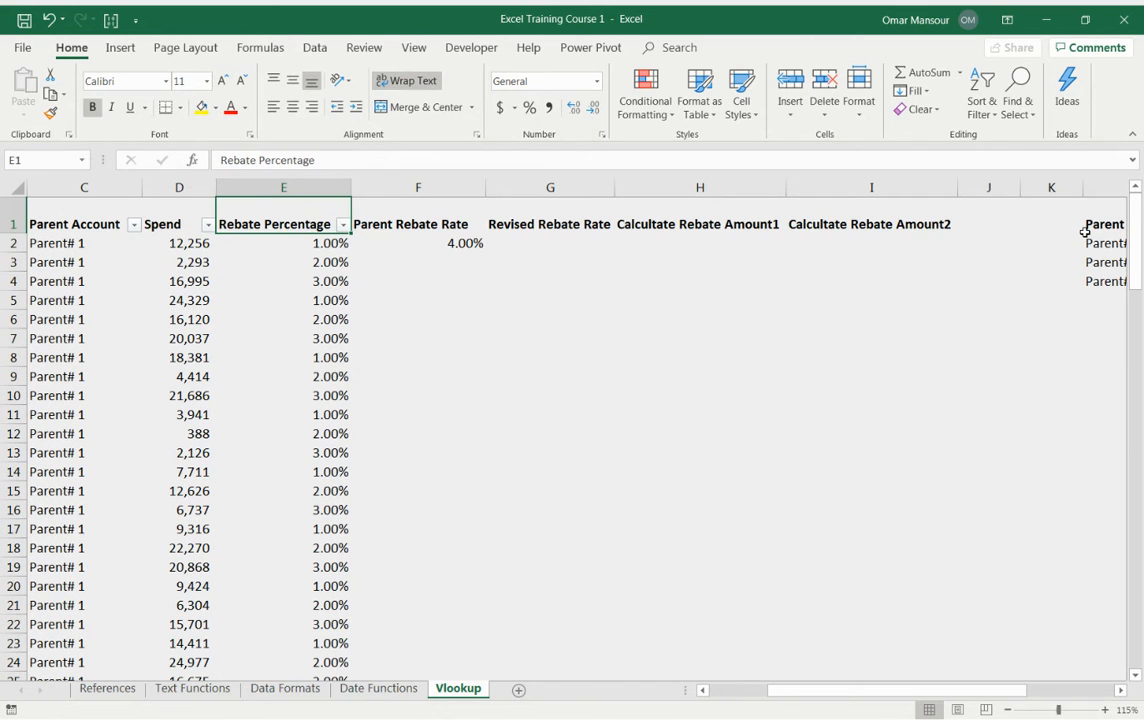
{"action": "key", "text": "Down"}
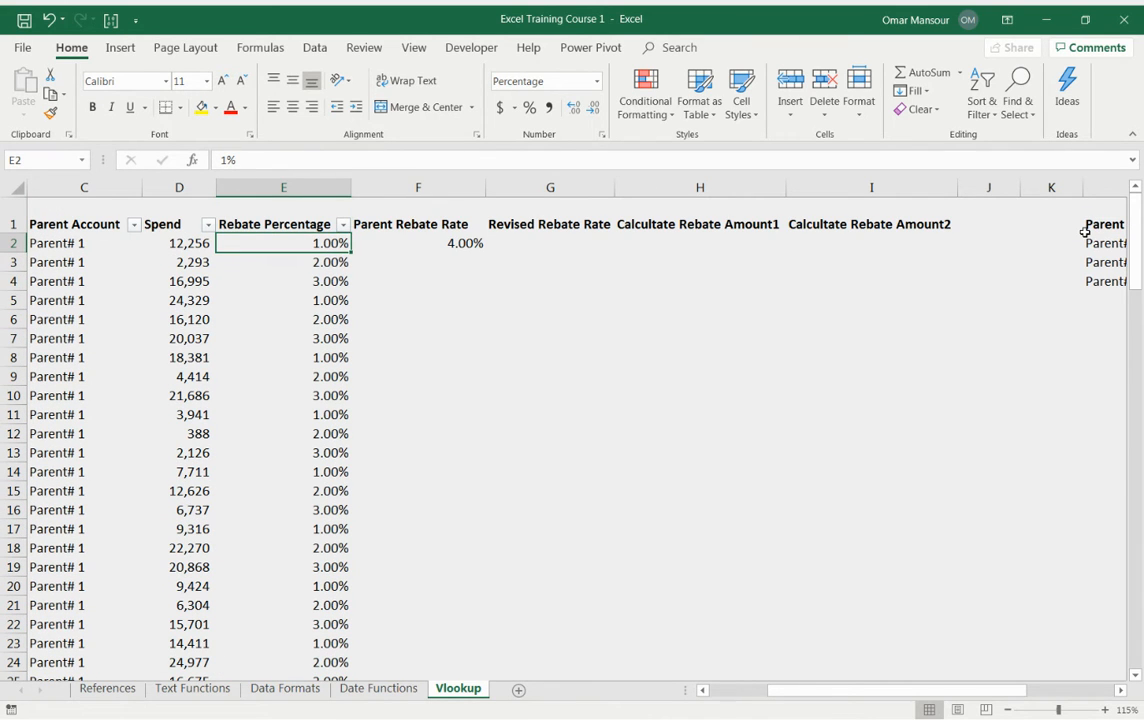
{"action": "key", "text": "ctrl+Down"}
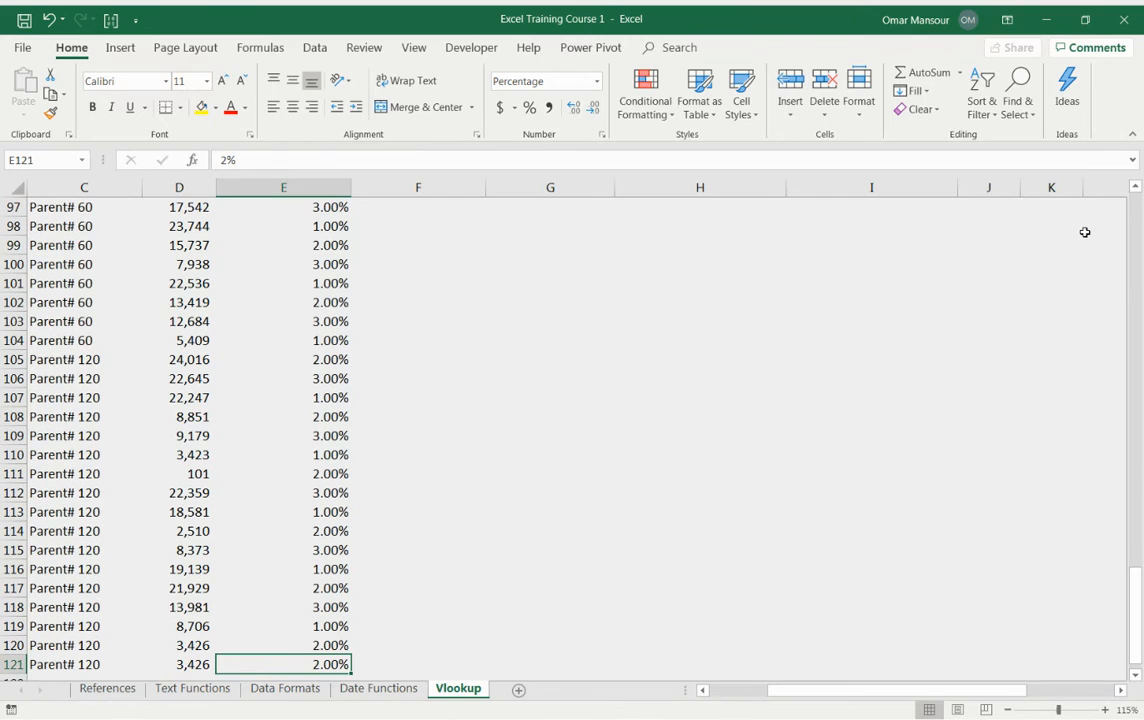
{"action": "key", "text": "ctrl+Up"}
{"action": "key", "text": "Down"}
{"action": "key", "text": "ctrl+Down"}
{"action": "key", "text": "ctrl+Up"}
{"action": "key", "text": "Right"}
{"action": "key", "text": "Down"}
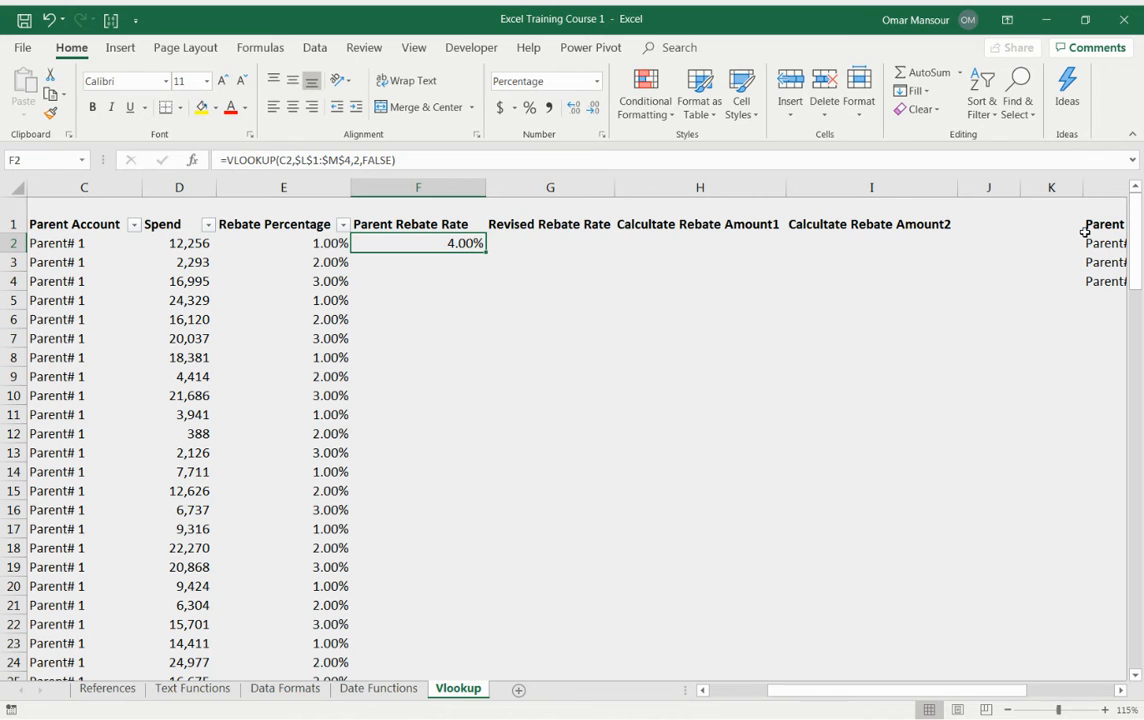
{"action": "key", "text": "ctrl+Down"}
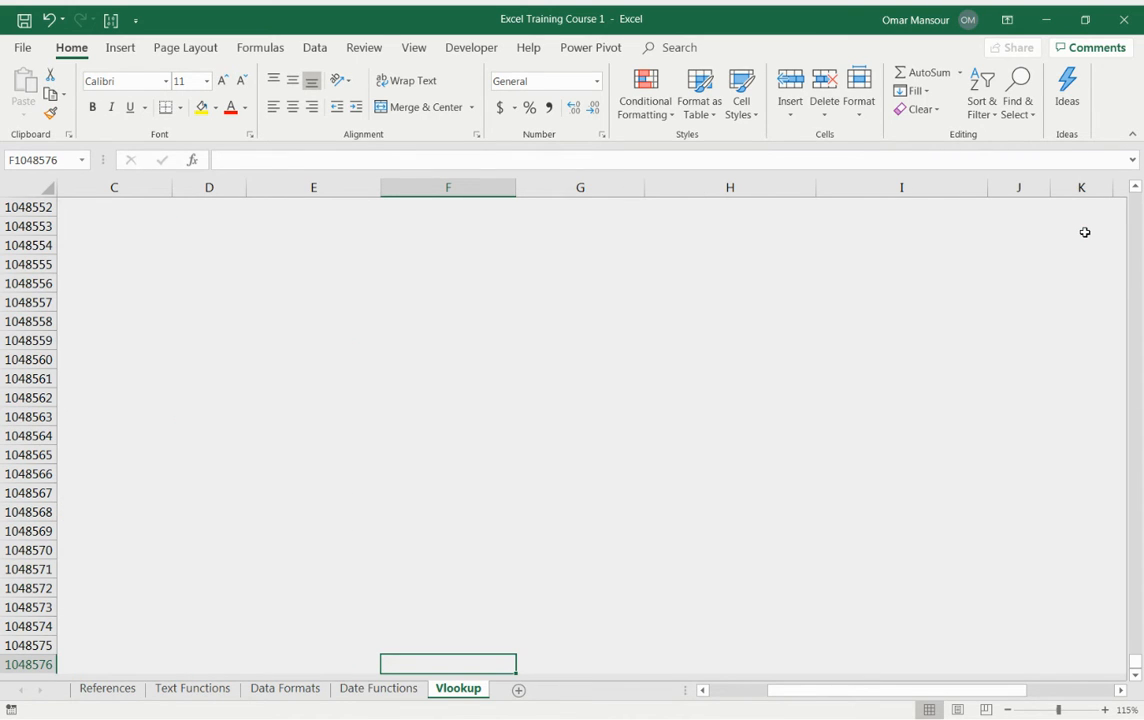
{"action": "key", "text": "ctrl+Up"}
Step: Copy the F2 formula and paste it into the whole range F2:F121
{"action": "key", "text": "ctrl+c"}
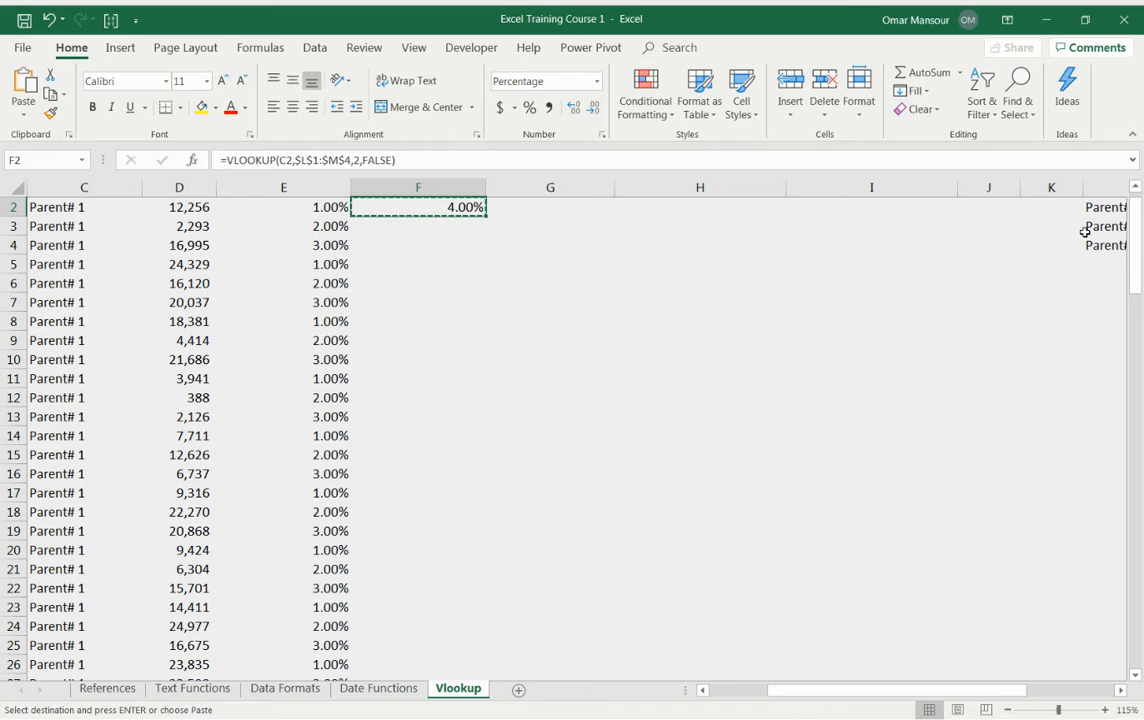
{"action": "key", "text": "Up"}
{"action": "key", "text": "Down"}
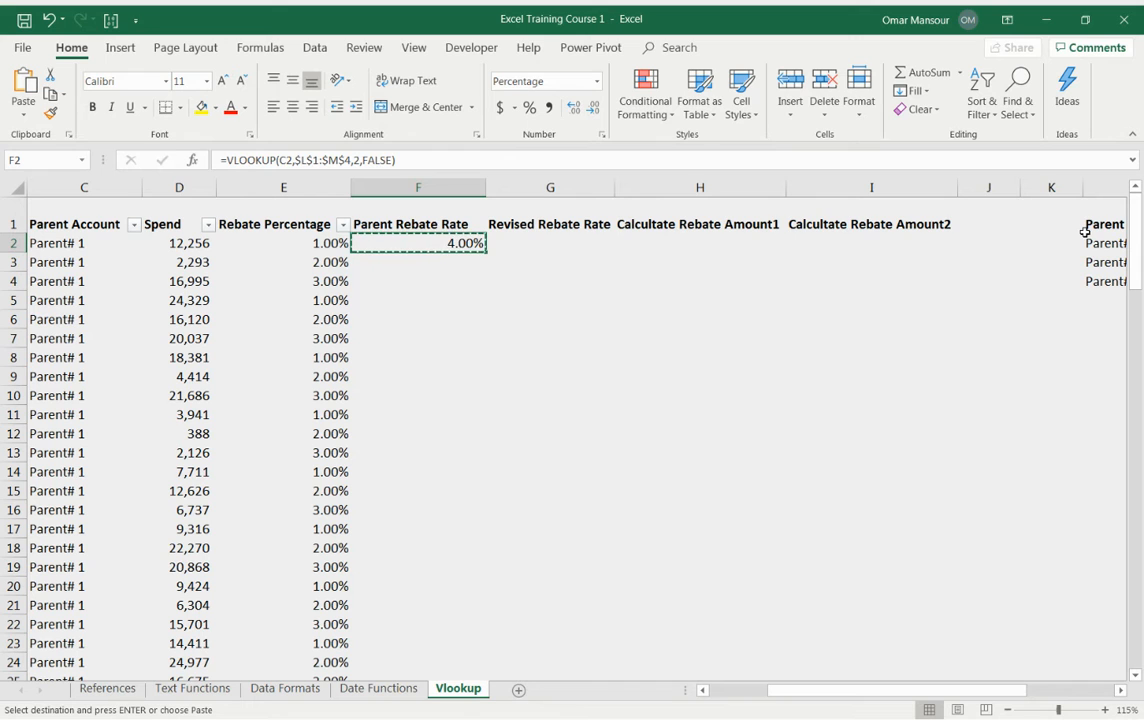
{"action": "key", "text": "Left"}
{"action": "key", "text": "ctrl+Down"}
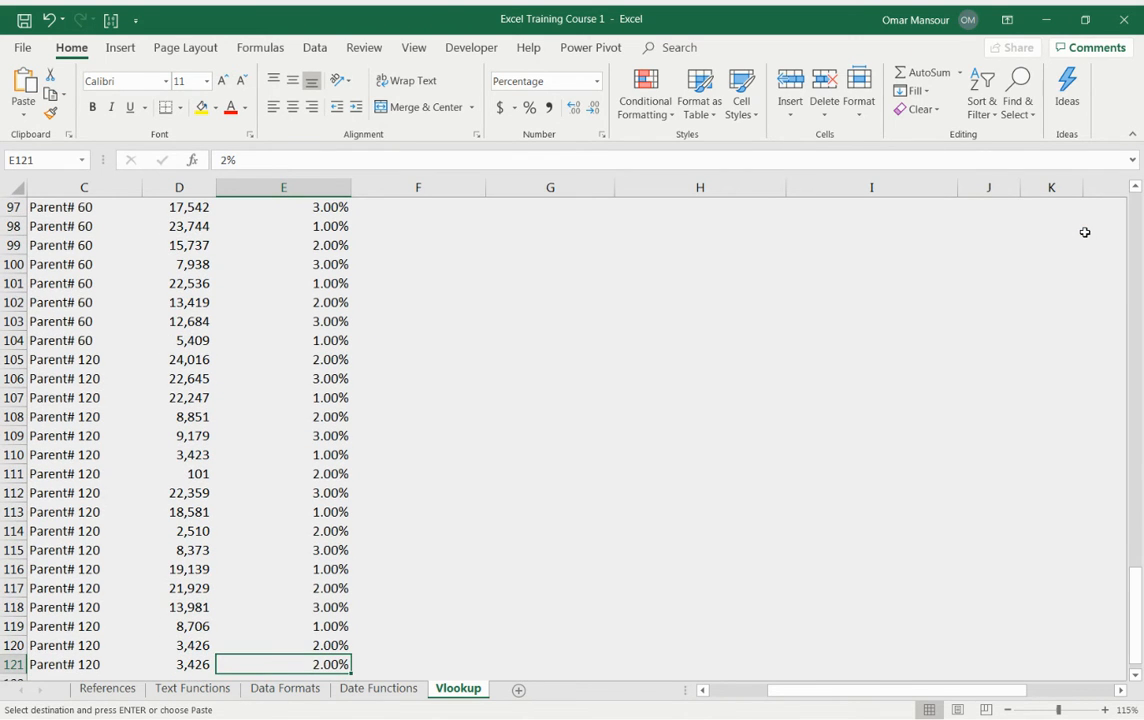
{"action": "key", "text": "Right"}
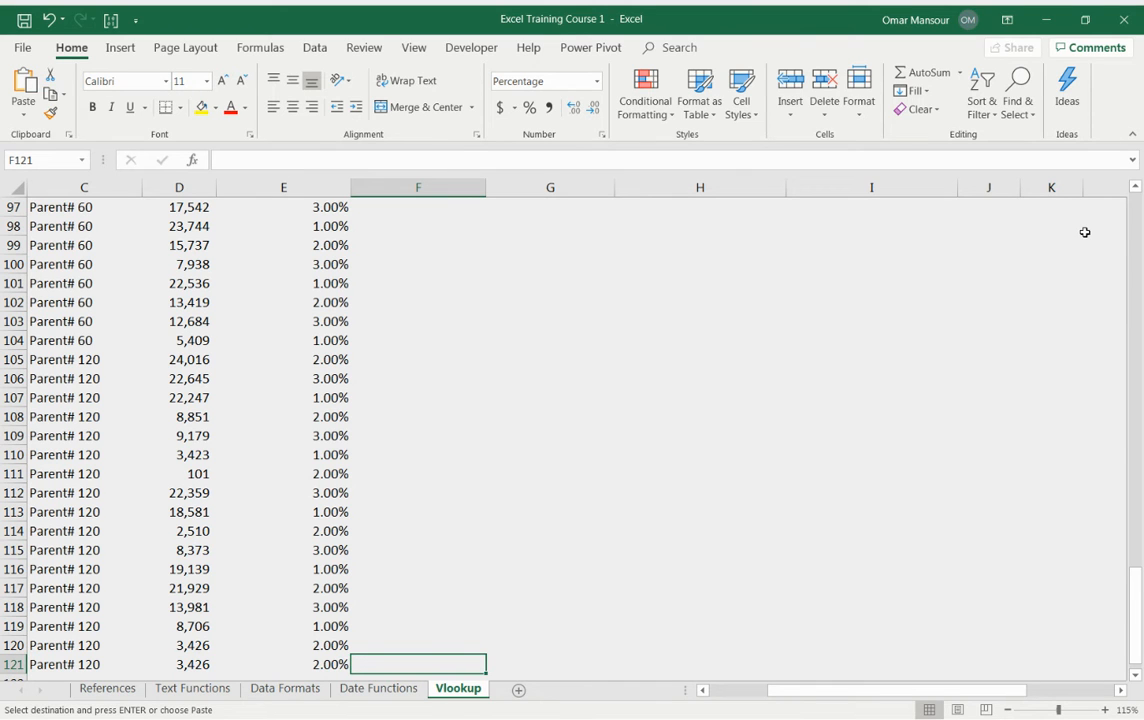
{"action": "key", "text": "ctrl+shift+Up"}
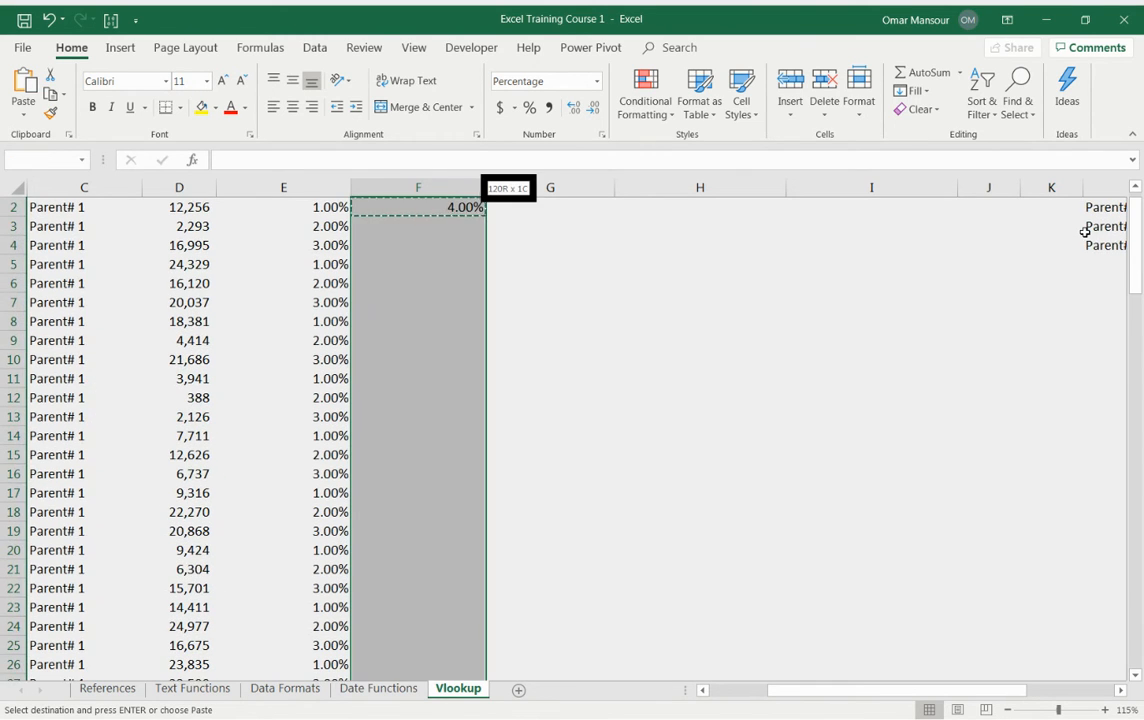
{"action": "key", "text": "ctrl+v"}
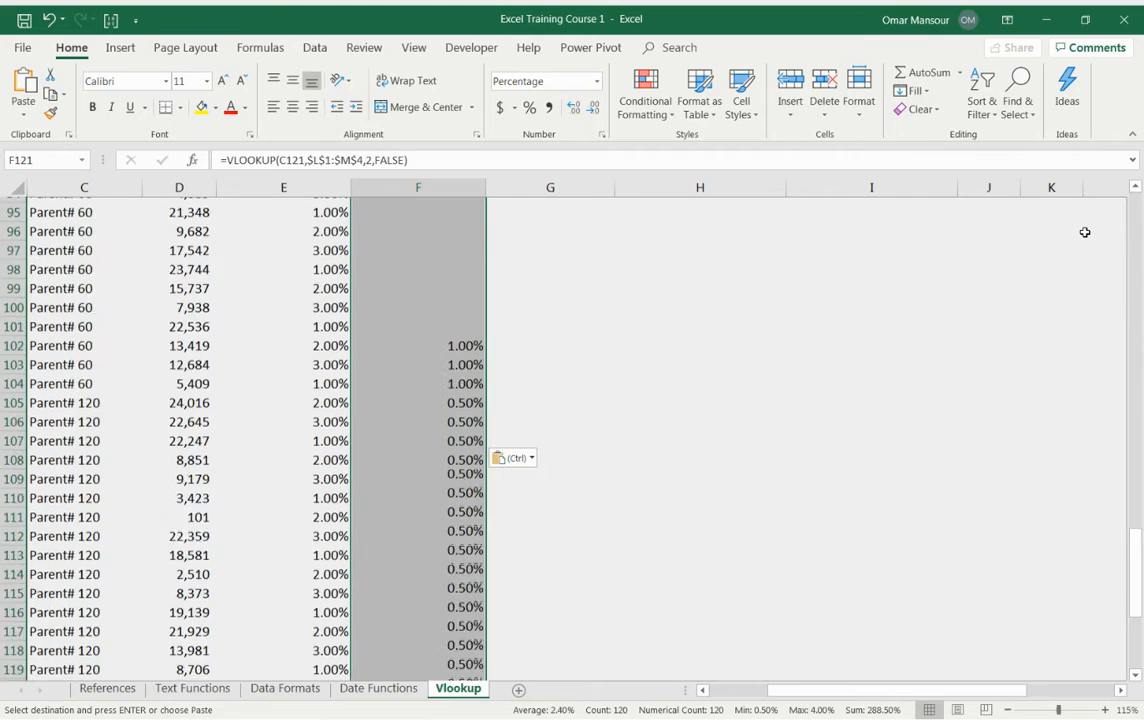
Step: Check the pasted Parent Rebate Rate formulas at the last row and the top of the column
{"action": "key", "text": "Up"}
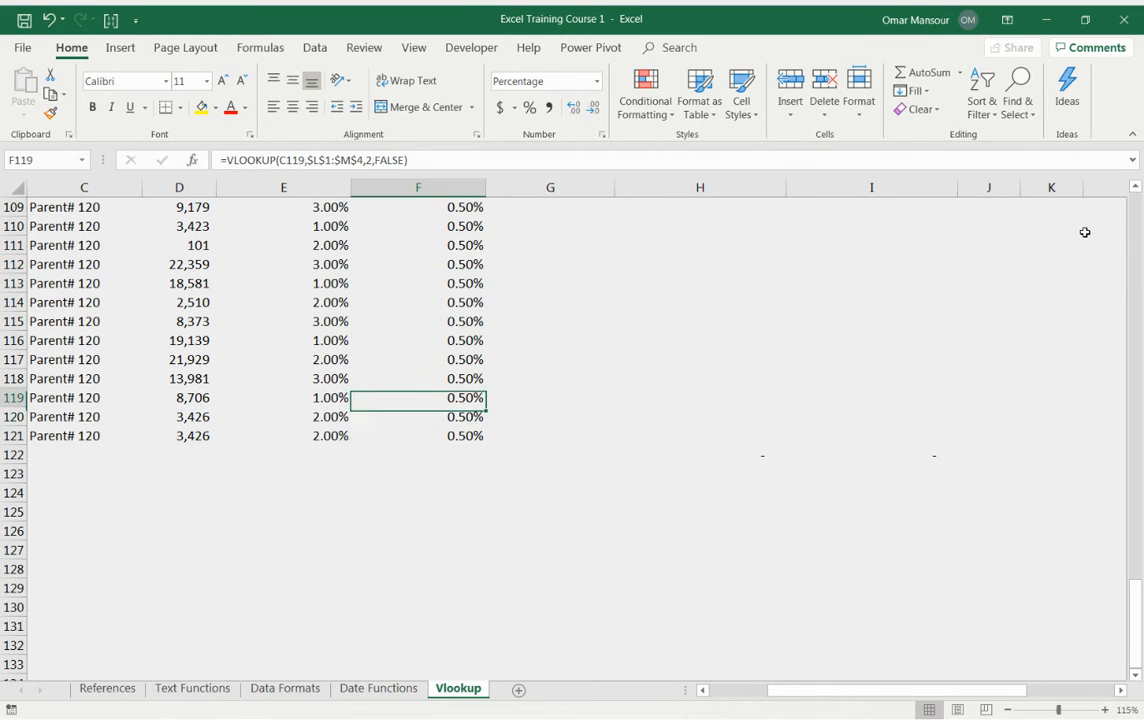
{"action": "key", "text": "ctrl+Up"}
{"action": "key", "text": "Left"}
{"action": "key", "text": "Down"}
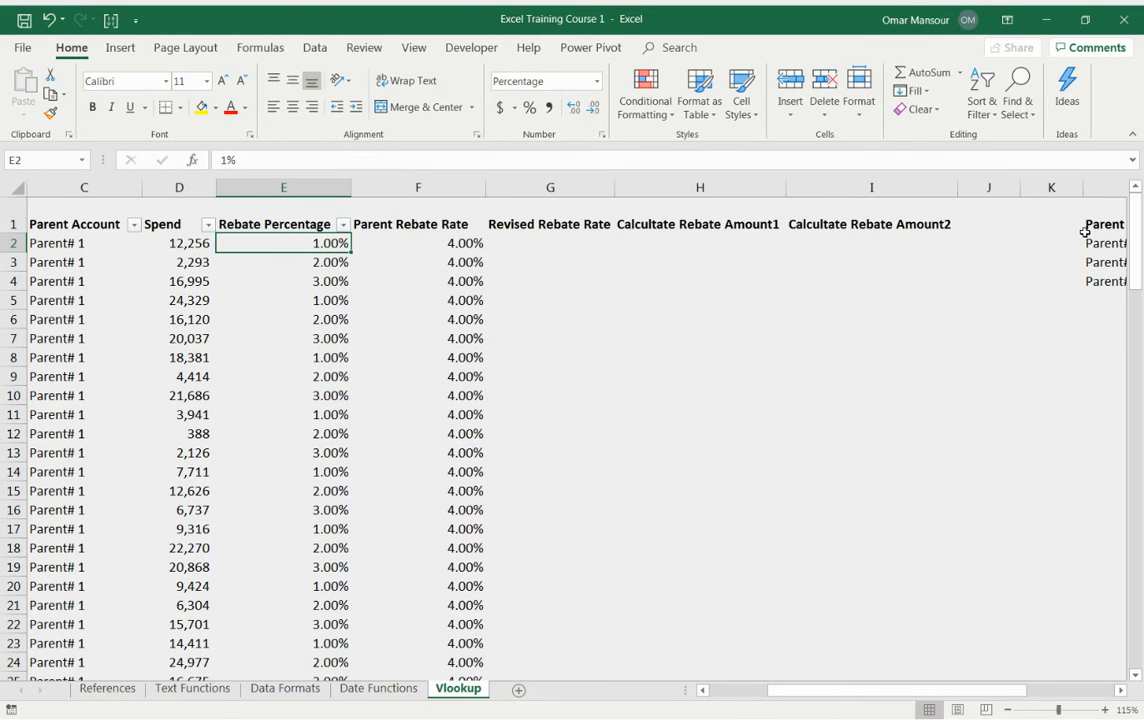
{"action": "key", "text": "ctrl+Down"}
{"action": "key", "text": "Down"}
{"action": "key", "text": "Up"}
{"action": "key", "text": "shift+space"}
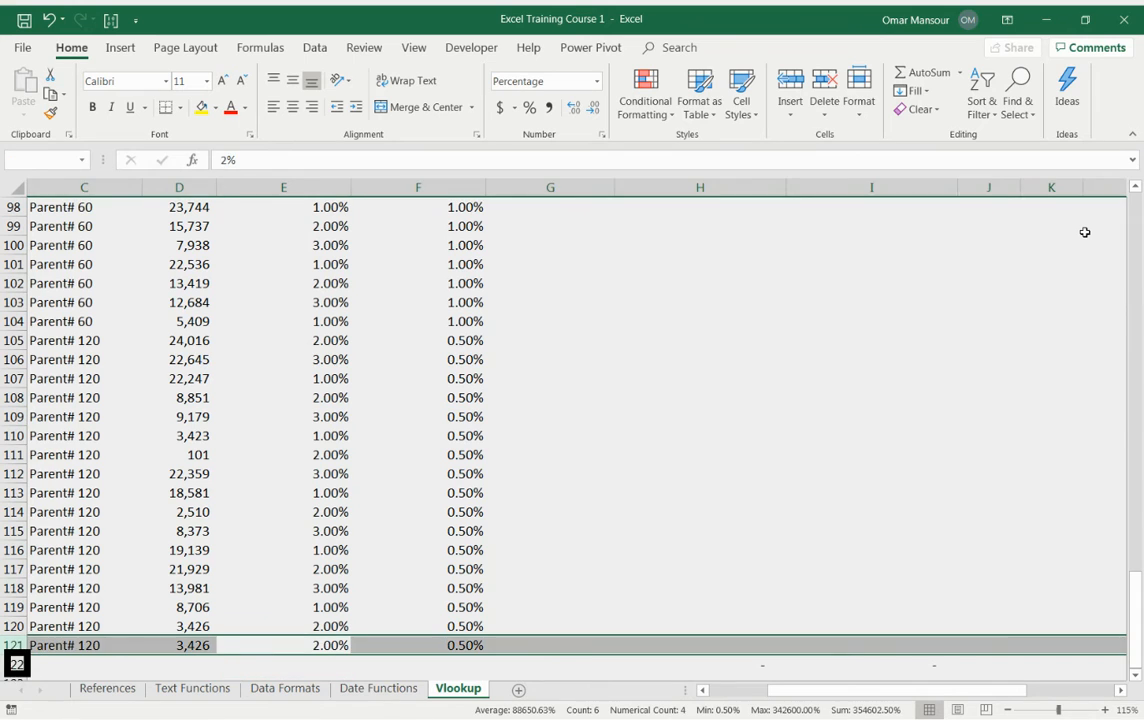
{"action": "key", "text": "Right"}
{"action": "key", "text": "ctrl+Up"}
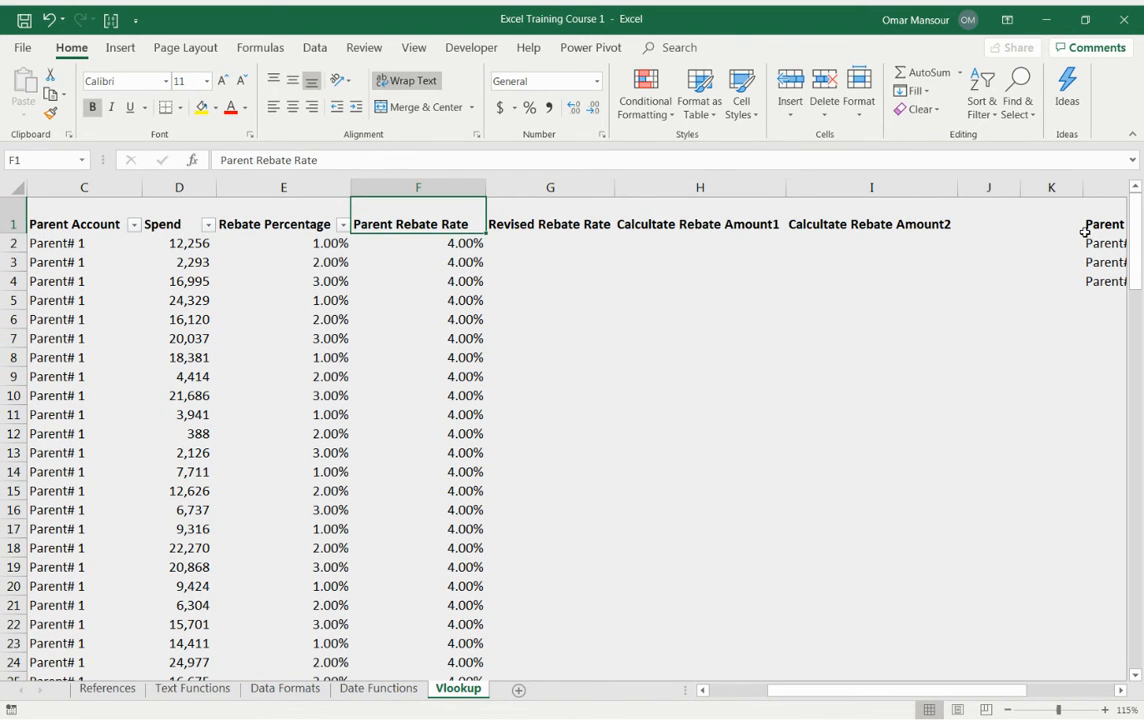
{"action": "key", "text": "Down"}
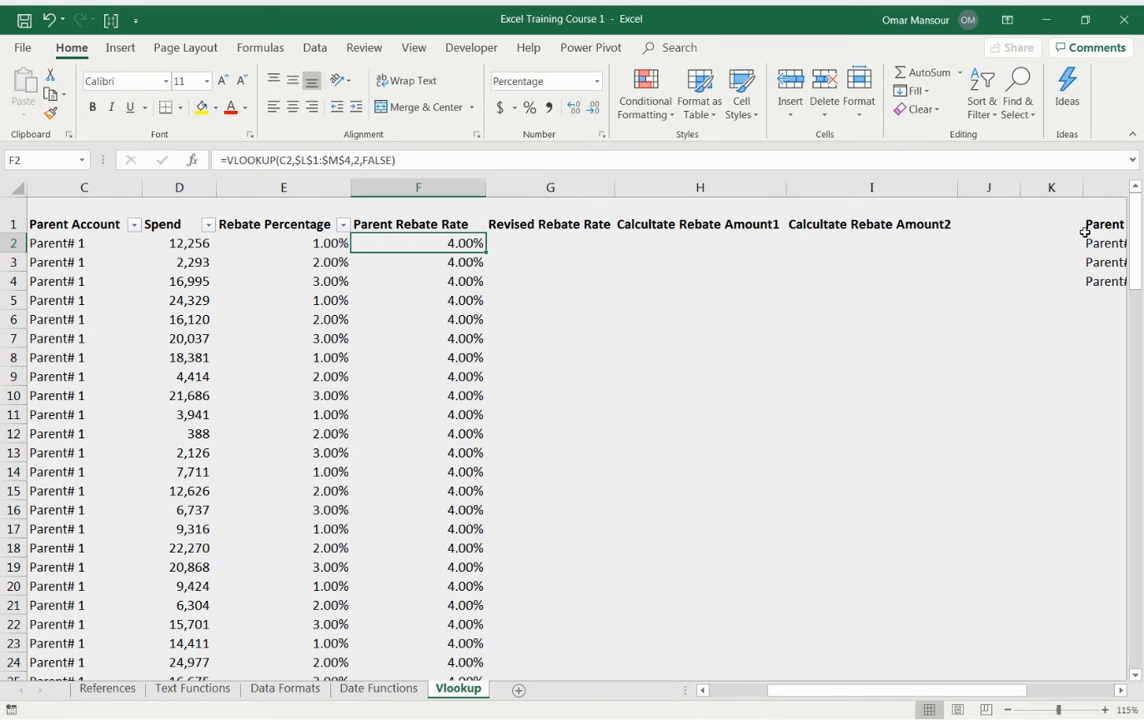
Step: Enter the formula =IF(TRUE,1,0) in G2 under Revised Rebate Rate
{"action": "key", "text": "Right"}
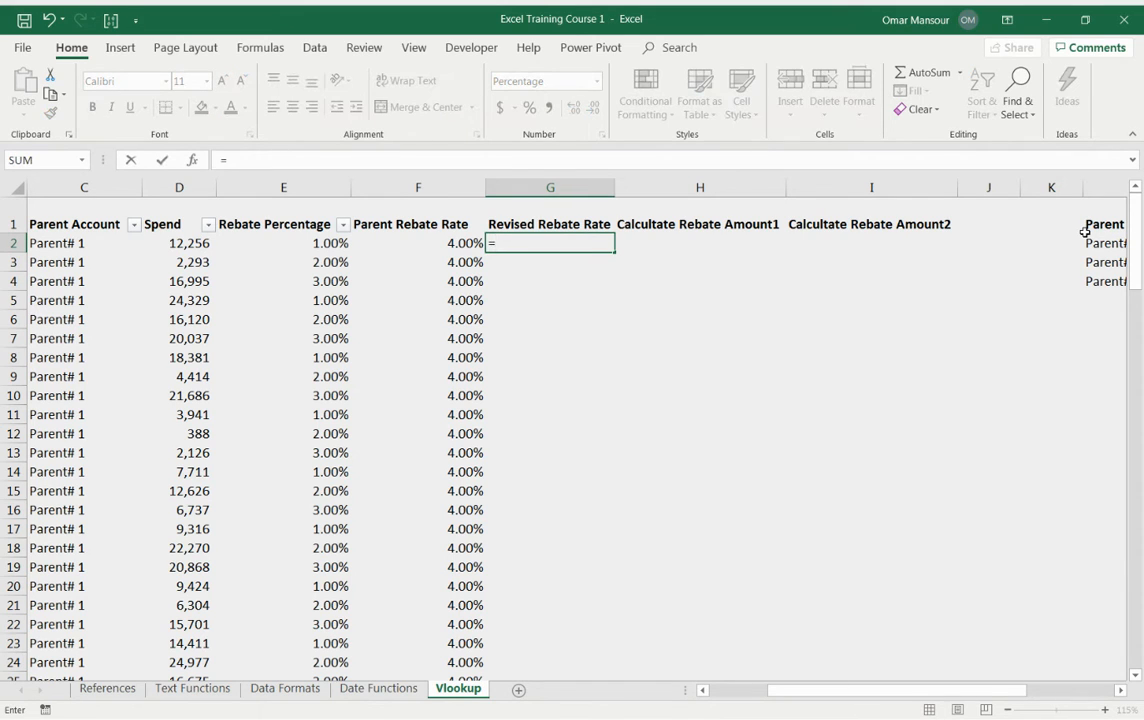
{"action": "type", "text": "=if"}
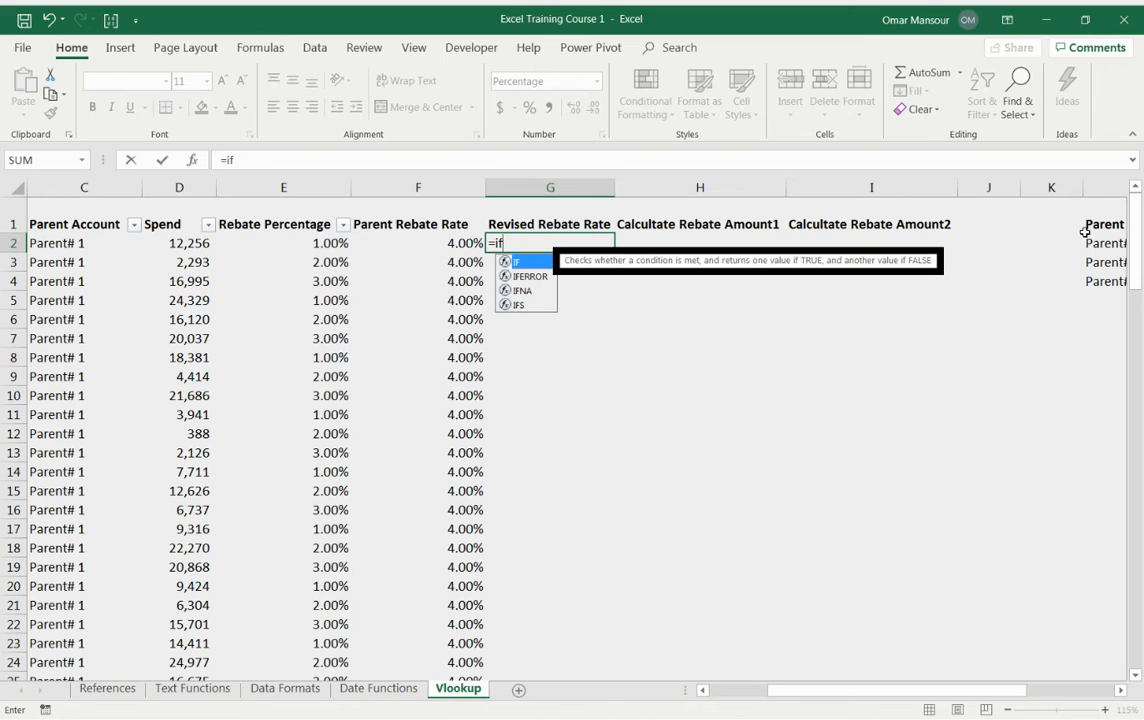
{"action": "key", "text": "Tab"}
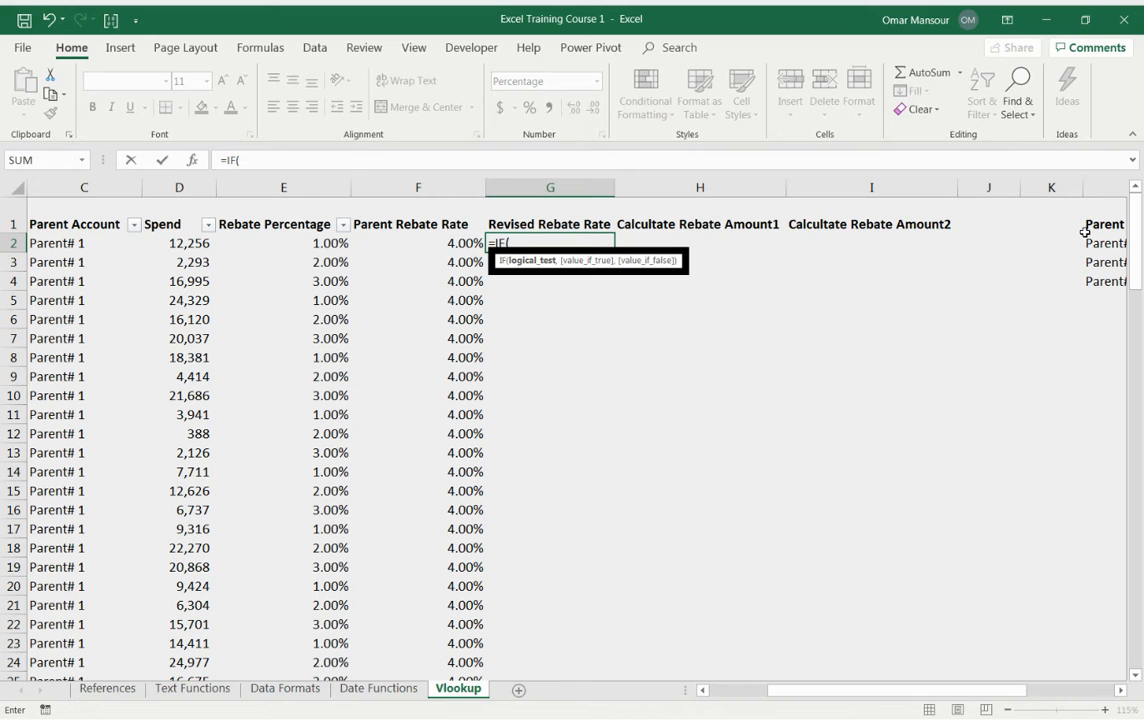
{"action": "type", "text": "TRUE,"}
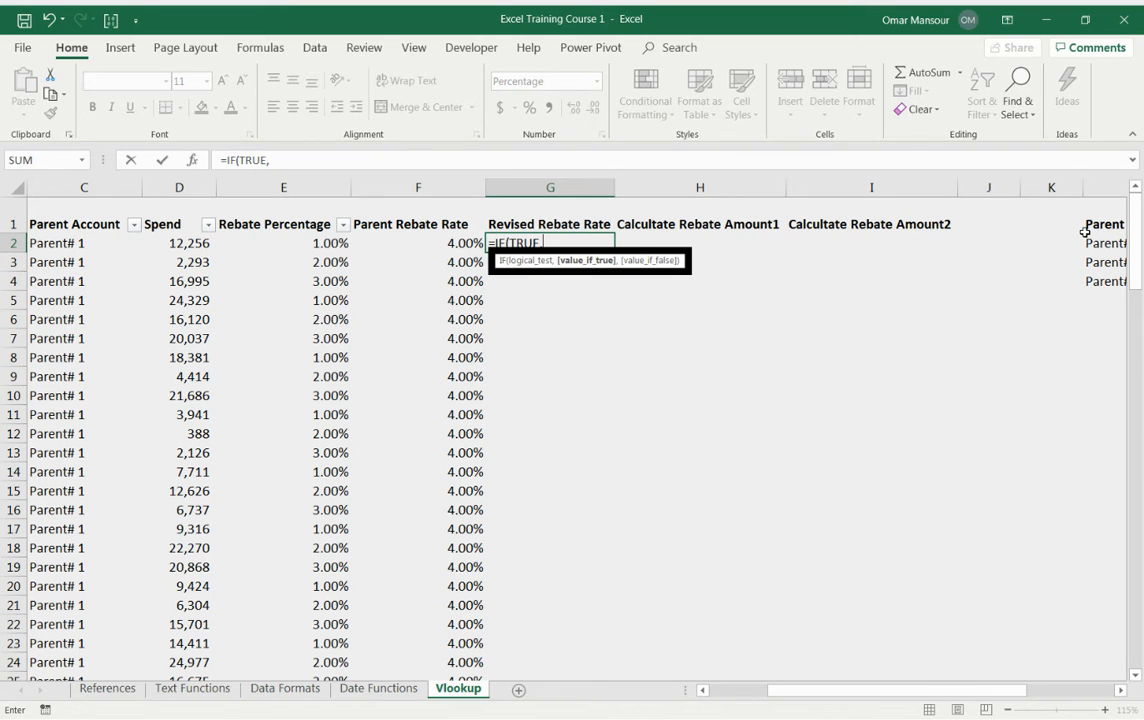
{"action": "type", "text": "1,0)"}
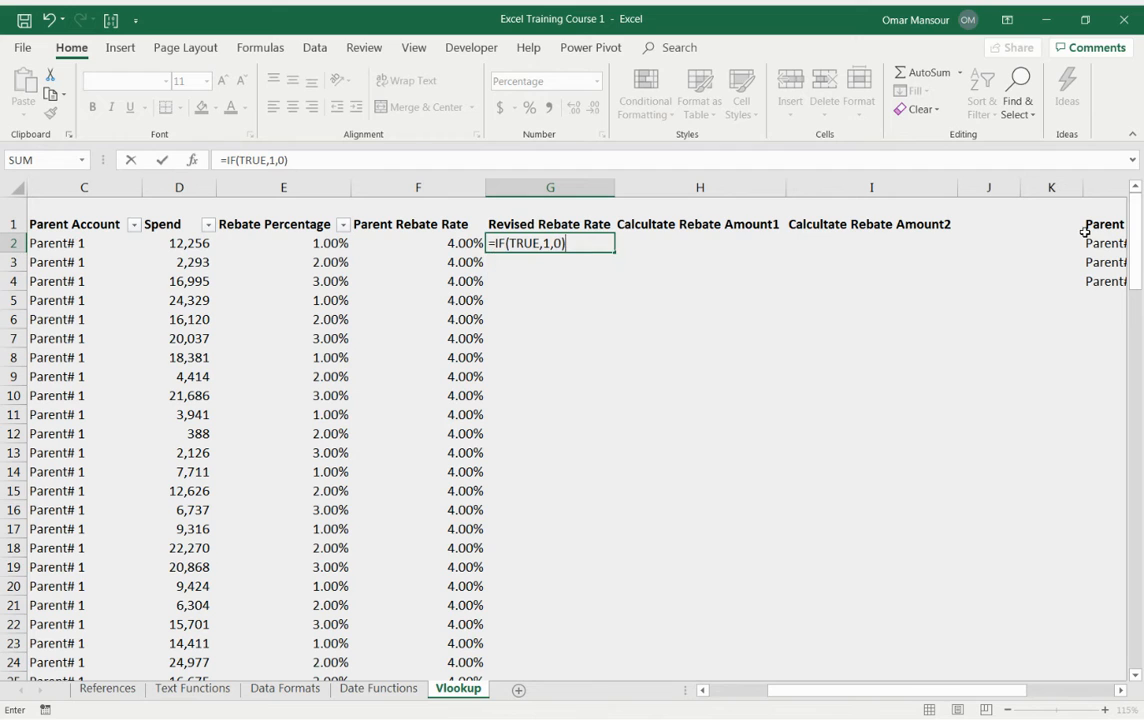
{"action": "key", "text": "Return"}
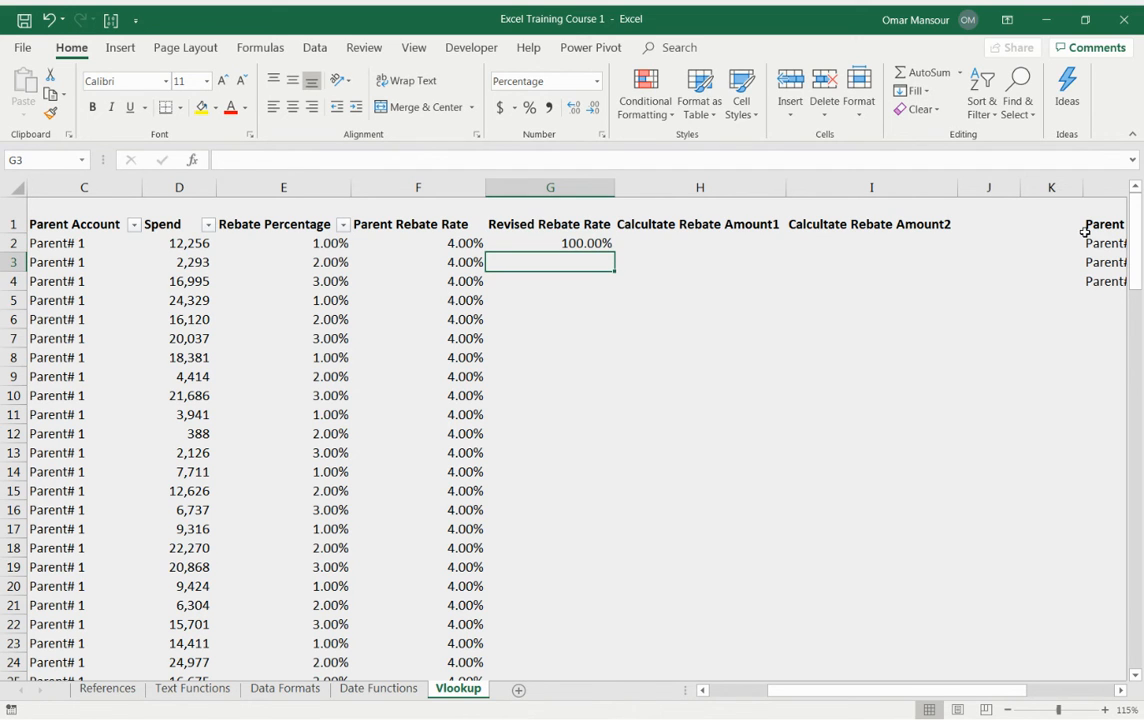
Step: Change the IF formula's logical test in G2 from TRUE to FALSE
{"action": "key", "text": "Up"}
{"action": "key", "text": "F2"}
{"action": "key", "text": "Escape"}
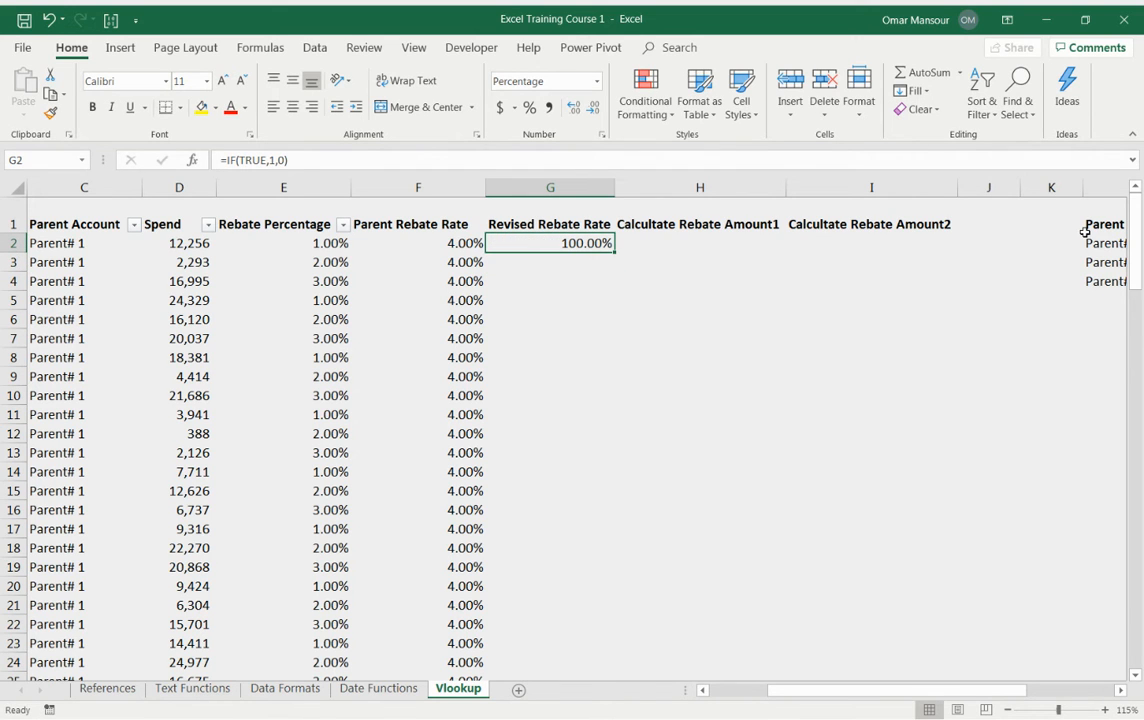
{"action": "key", "text": "F2"}
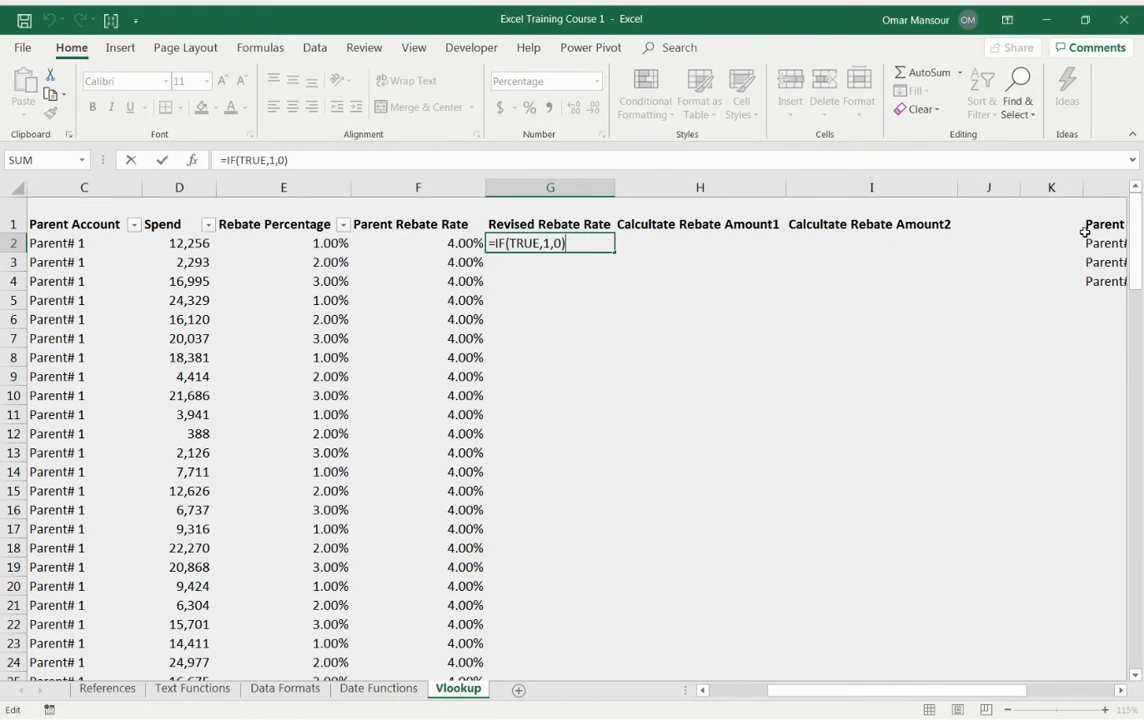
{"action": "key", "text": "Left"}
{"action": "key", "text": "Left"}
{"action": "key", "text": "Left"}
{"action": "key", "text": "Left"}
{"action": "key", "text": "Left"}
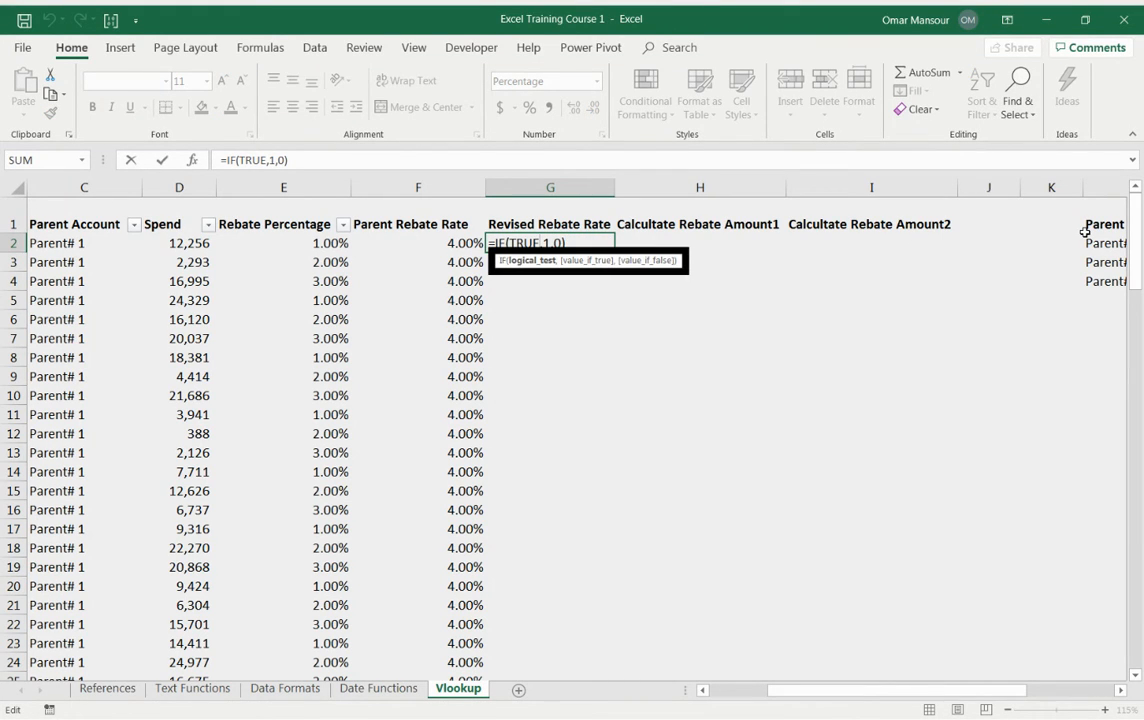
{"action": "key", "text": "ctrl+shift+Left"}
{"action": "type", "text": "FALSE"}
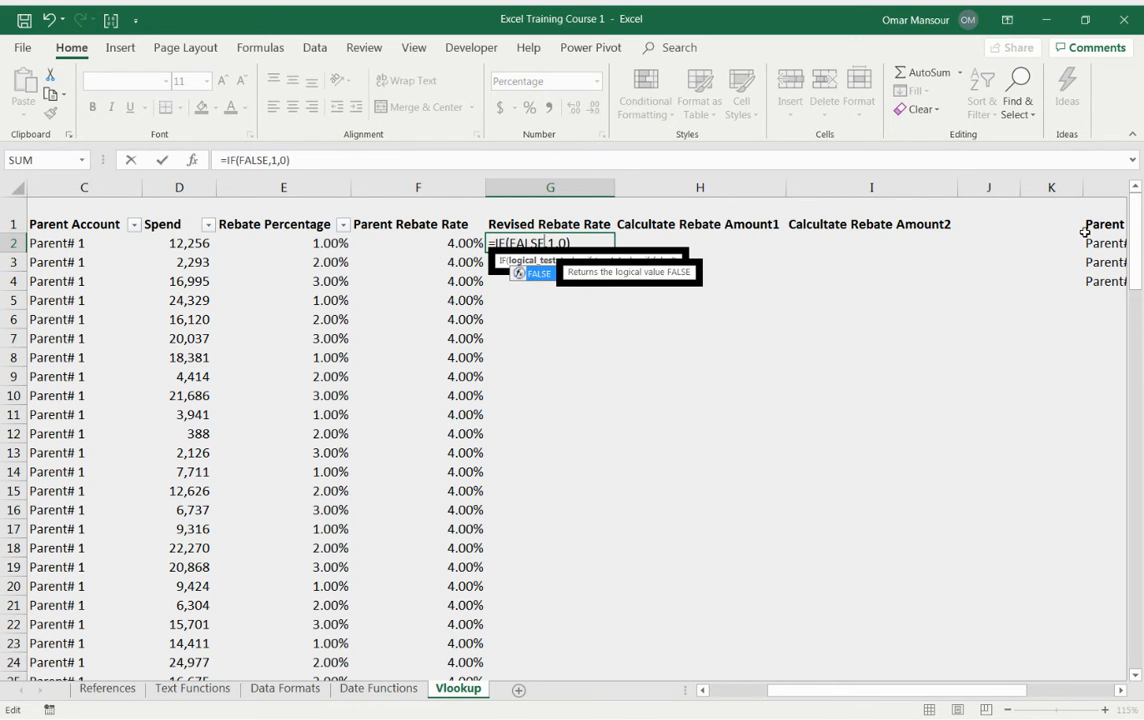
{"action": "key", "text": "Return"}
Step: Replace the IF formula's logical test in G2 with 1=0
{"action": "key", "text": "Up"}
{"action": "key", "text": "F2"}
{"action": "key", "text": "Left"}
{"action": "key", "text": "Left"}
{"action": "key", "text": "Left"}
{"action": "key", "text": "Left"}
{"action": "key", "text": "Left"}
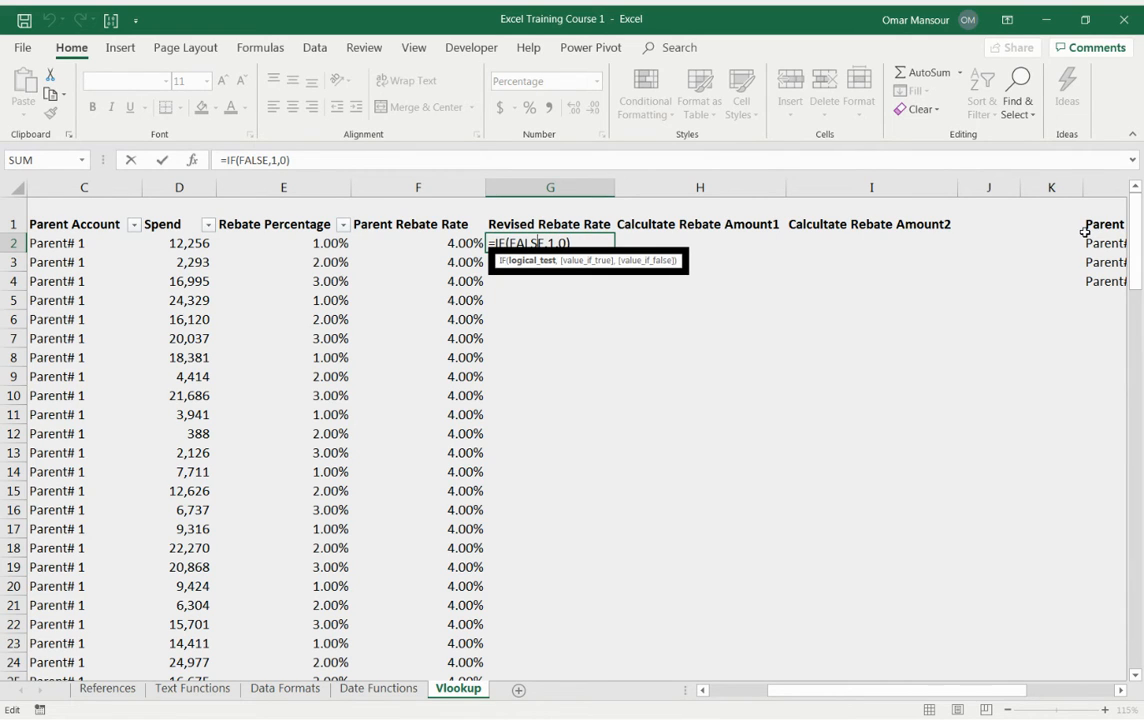
{"action": "key", "text": "ctrl+shift+Left"}
{"action": "key", "text": "BackSpace"}
{"action": "type", "text": "1=0"}
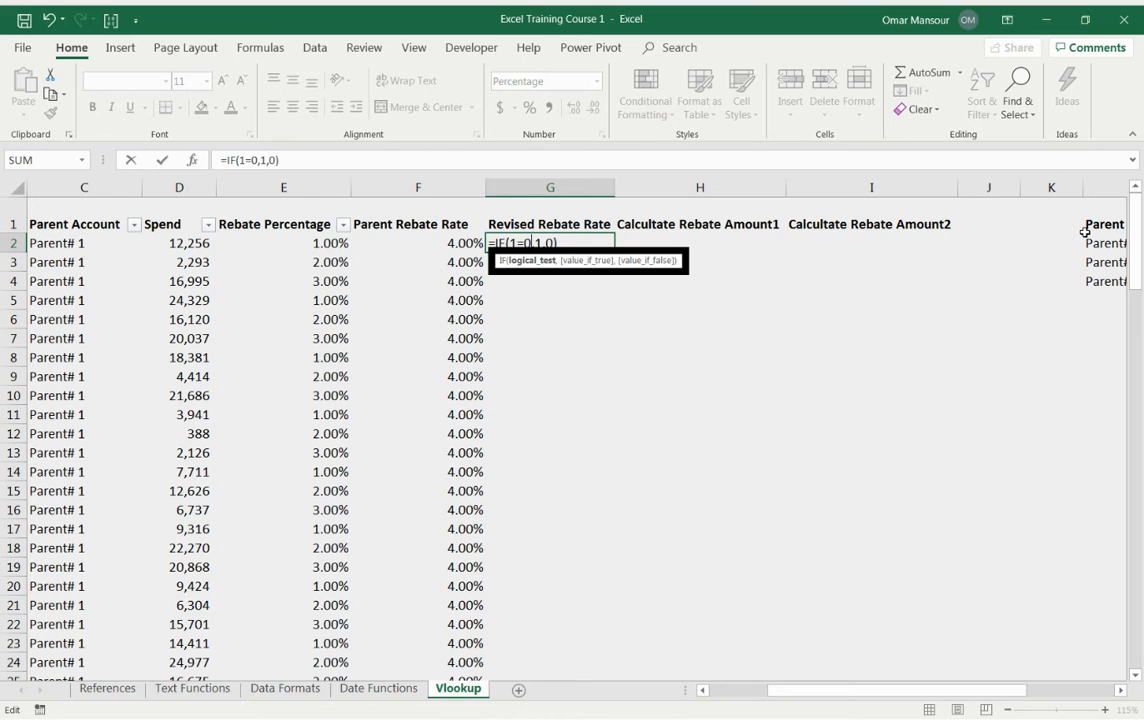
{"action": "key", "text": "Return"}
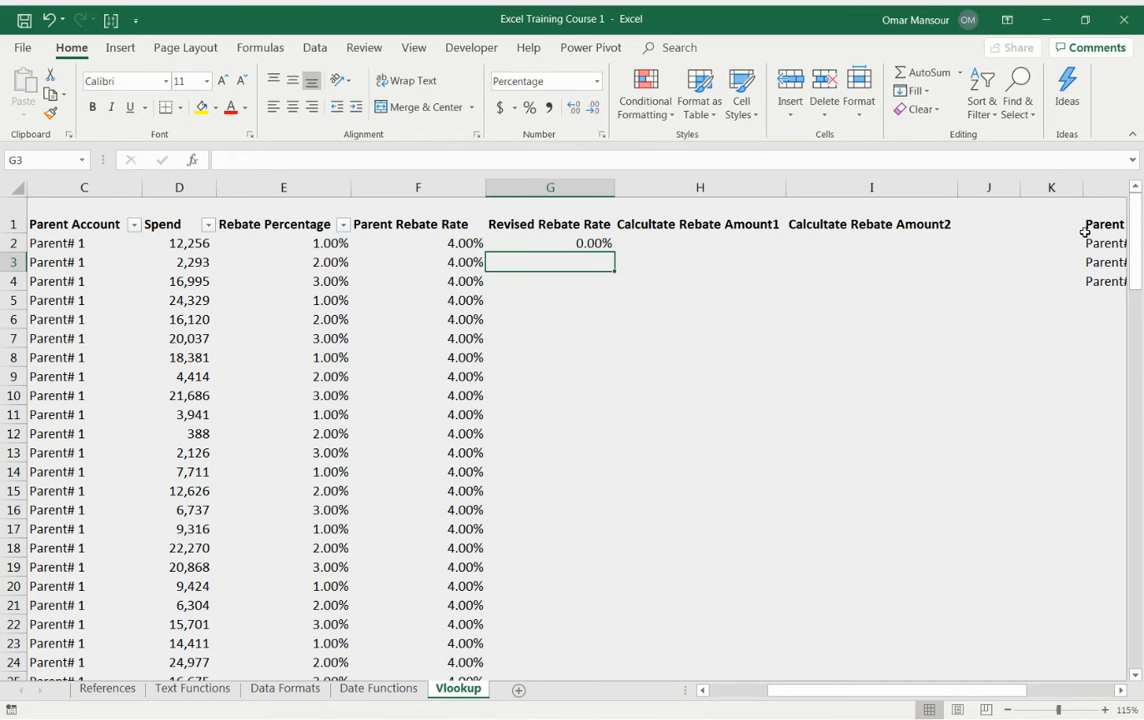
Step: Change the logical test in G2's IF formula to 1=1
{"action": "key", "text": "Up"}
{"action": "key", "text": "F2"}
{"action": "key", "text": "Left"}
{"action": "key", "text": "Left"}
{"action": "key", "text": "Left"}
{"action": "key", "text": "Left"}
{"action": "key", "text": "Left"}
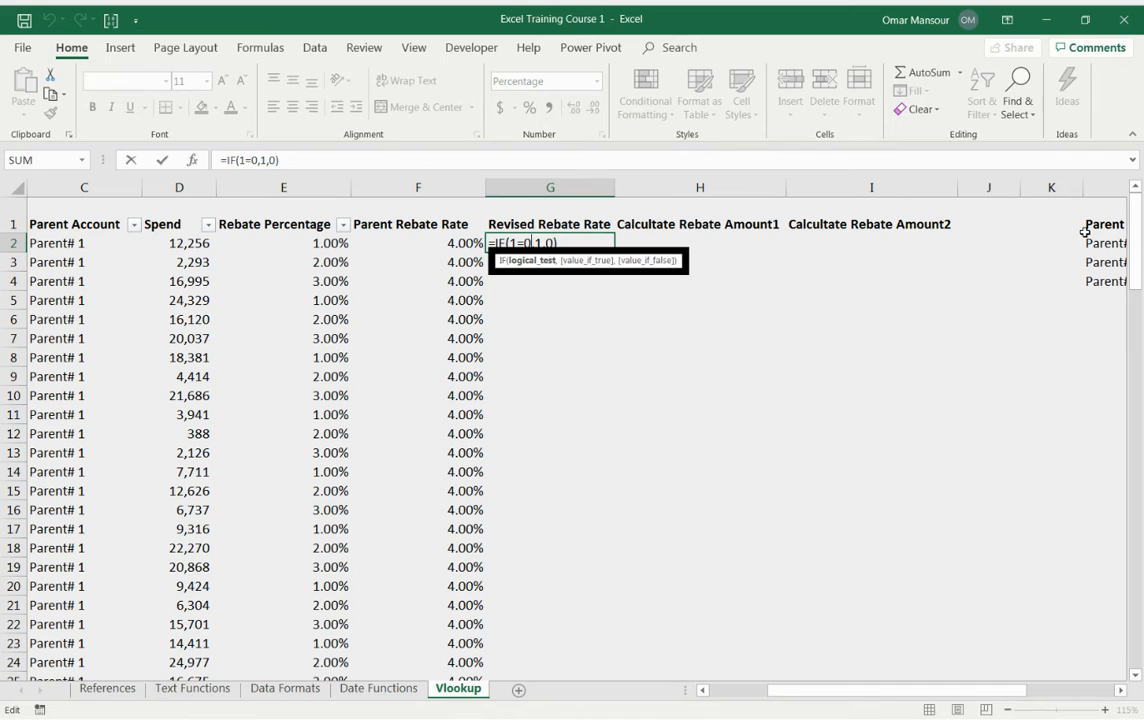
{"action": "key", "text": "BackSpace"}
{"action": "type", "text": "1"}
{"action": "key", "text": "Return"}
Step: Replace the logical test in G2 with a comparison of F2 greater than E2
{"action": "key", "text": "Up"}
{"action": "key", "text": "F2"}
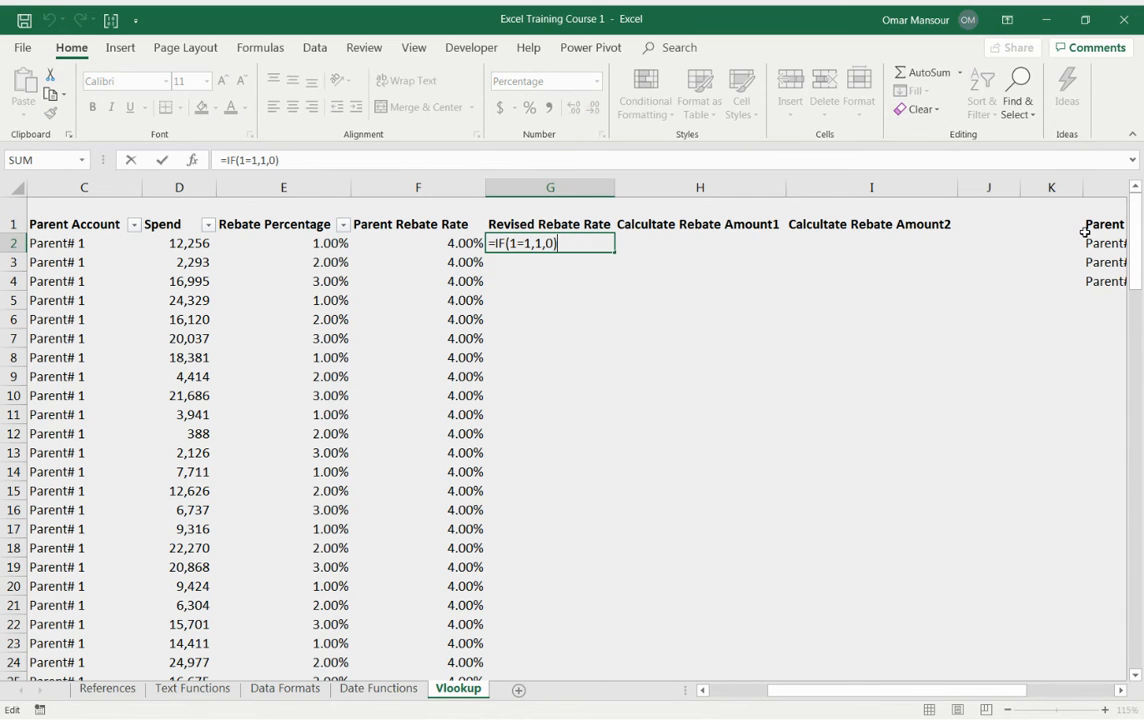
{"action": "key", "text": "Left"}
{"action": "key", "text": "Left"}
{"action": "key", "text": "Left"}
{"action": "key", "text": "Left"}
{"action": "key", "text": "Left"}
{"action": "key", "text": "shift+Left"}
{"action": "key", "text": "shift+Left"}
{"action": "key", "text": "shift+Left"}
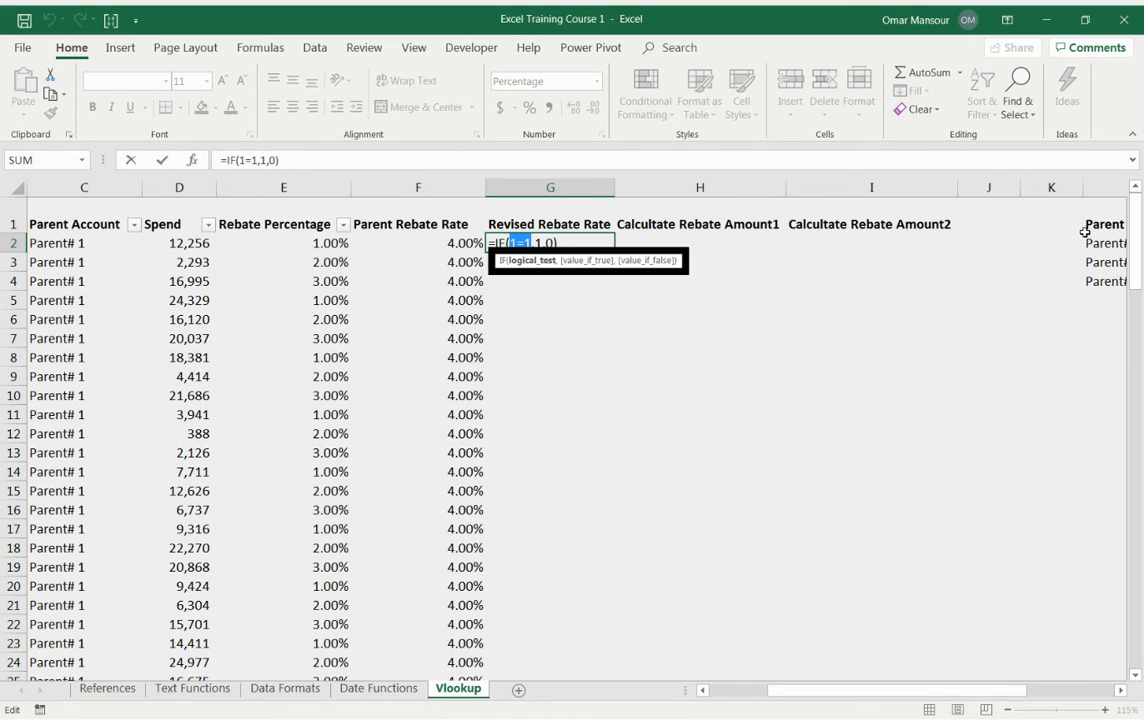
{"action": "key", "text": "BackSpace"}
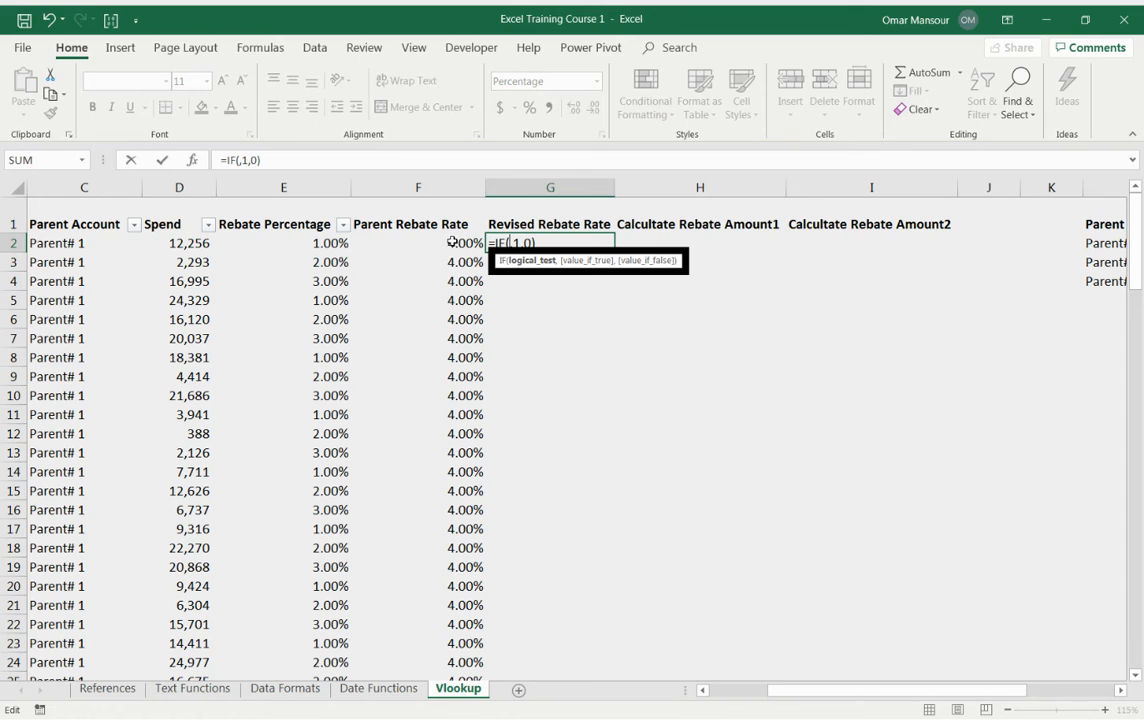
{"action": "left_click", "coordinate": [395, 244]}
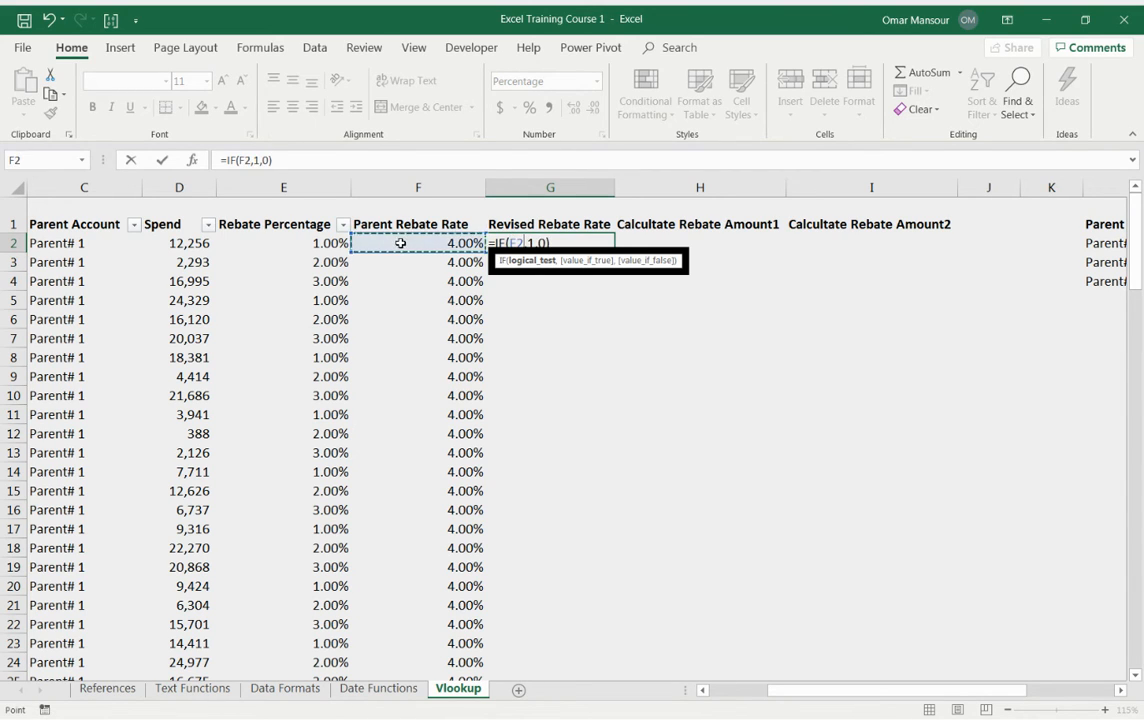
{"action": "type", "text": ">"}
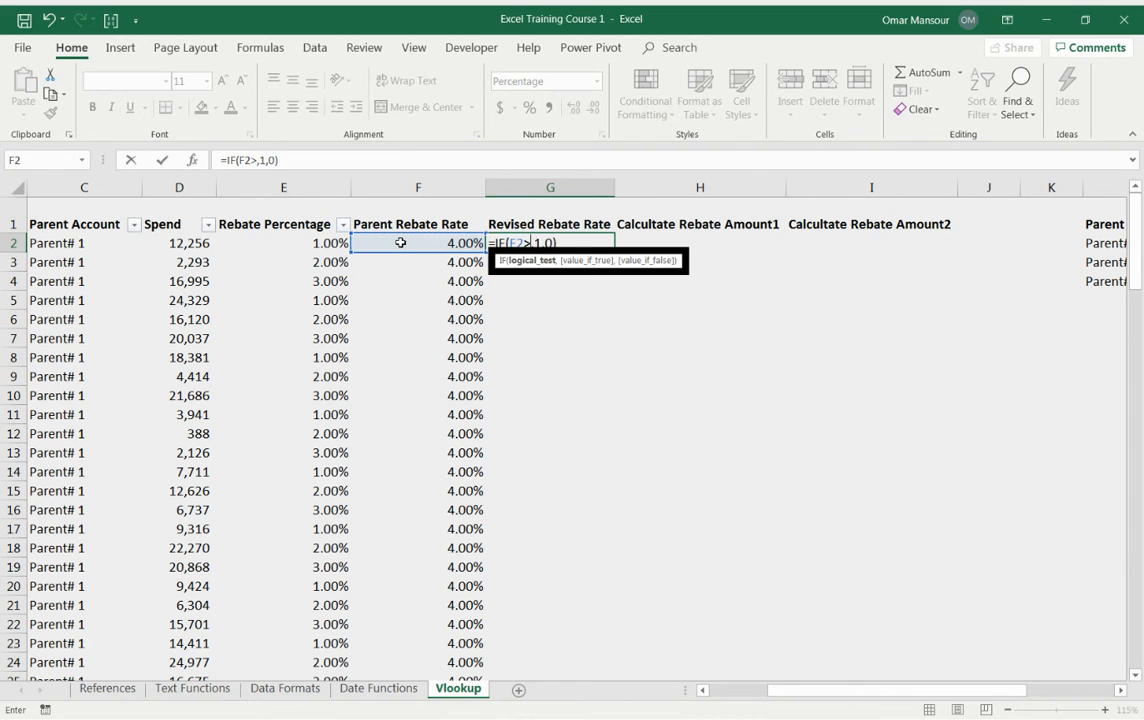
{"action": "left_click", "coordinate": [310, 243]}
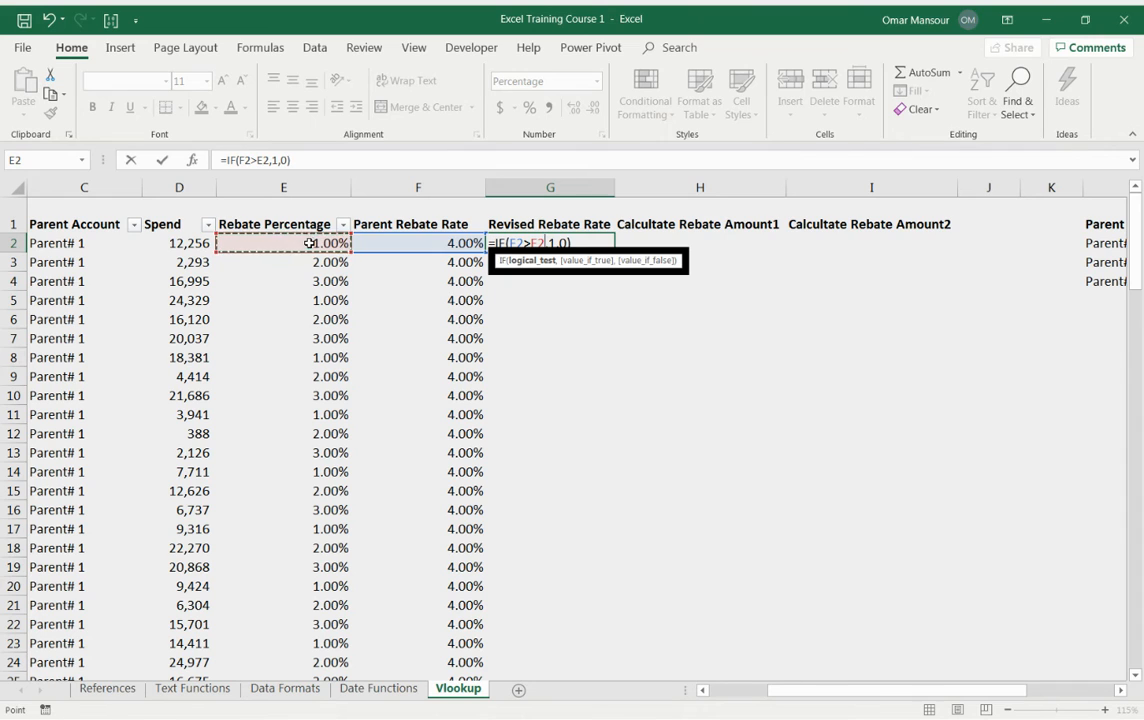
{"action": "key", "text": "Return"}
Step: Set the IF formula's true result to F2 and false result to E2, making =IF(F2>E2,F2,E2)
{"action": "key", "text": "Up"}
{"action": "key", "text": "F2"}
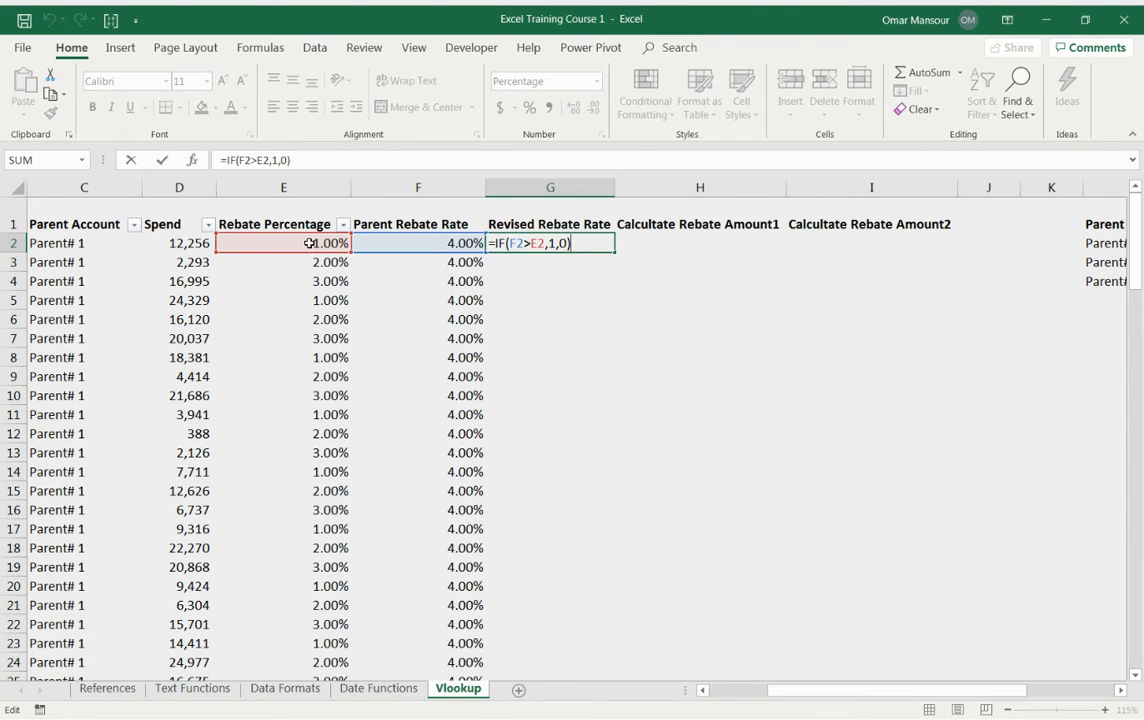
{"action": "key", "text": "Escape"}
{"action": "key", "text": "Left"}
{"action": "key", "text": "Left"}
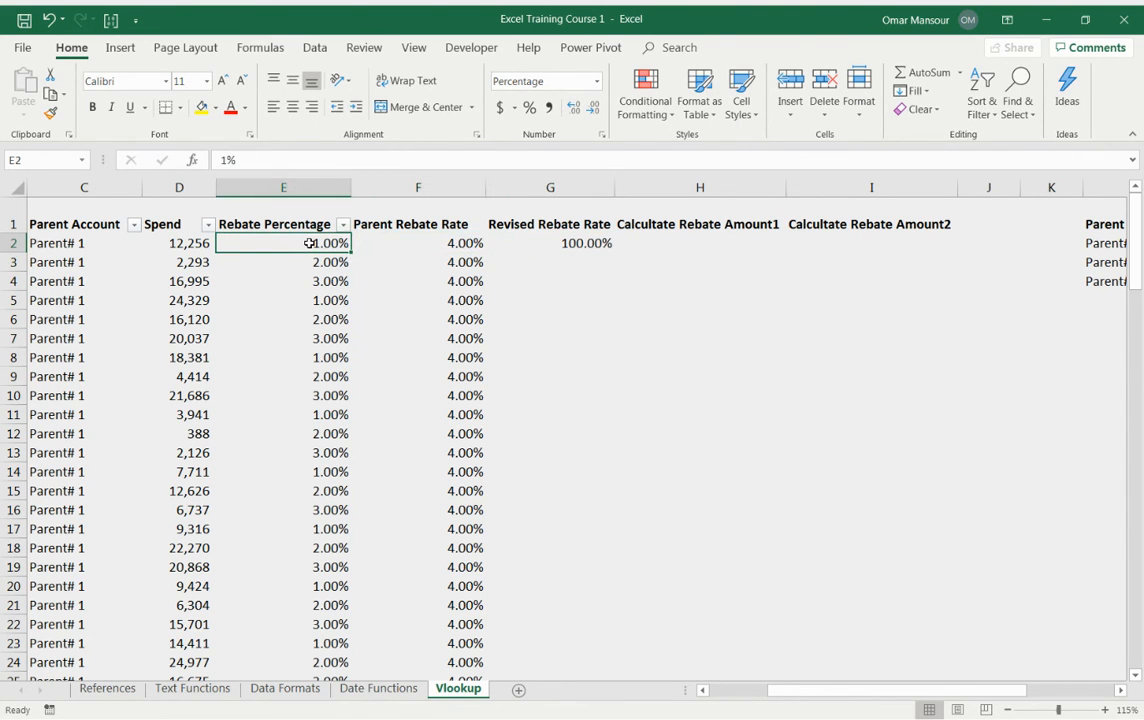
{"action": "key", "text": "Right"}
{"action": "key", "text": "Right"}
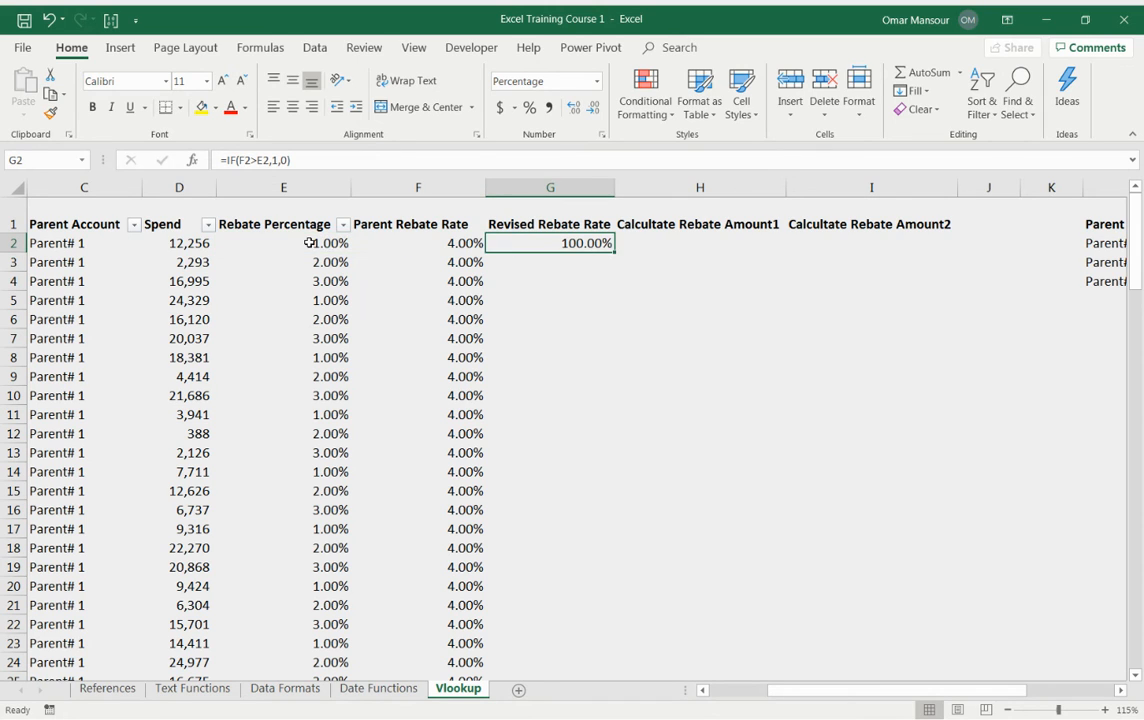
{"action": "key", "text": "F2"}
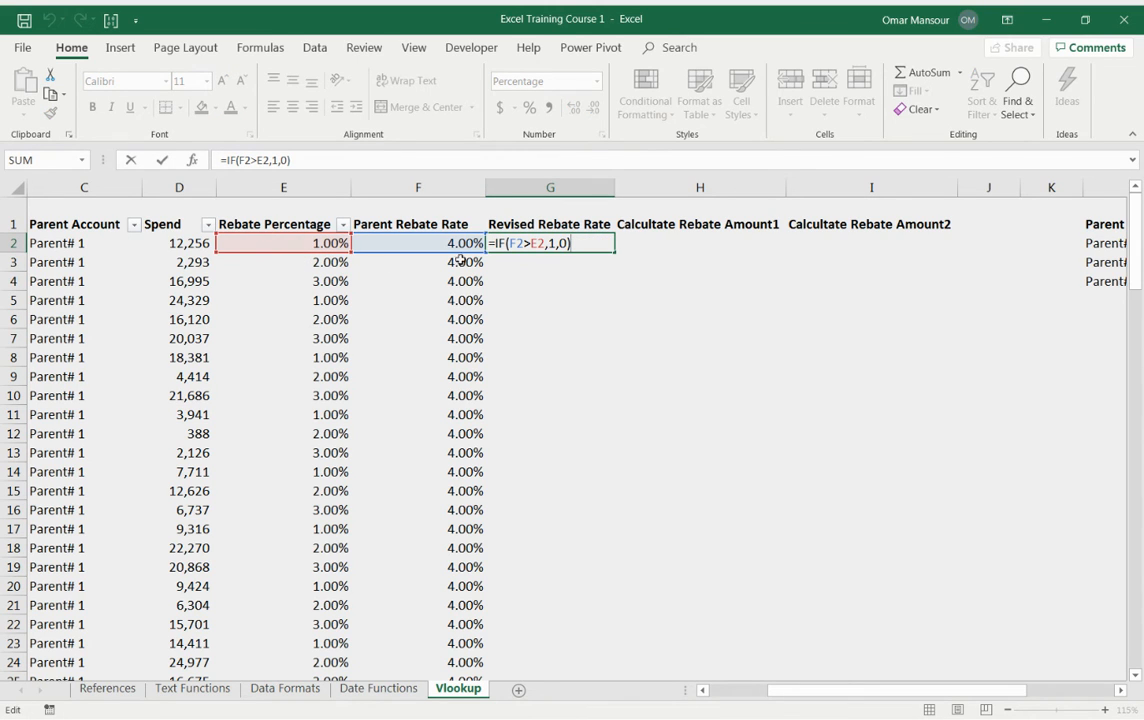
{"action": "left_click", "coordinate": [556, 243]}
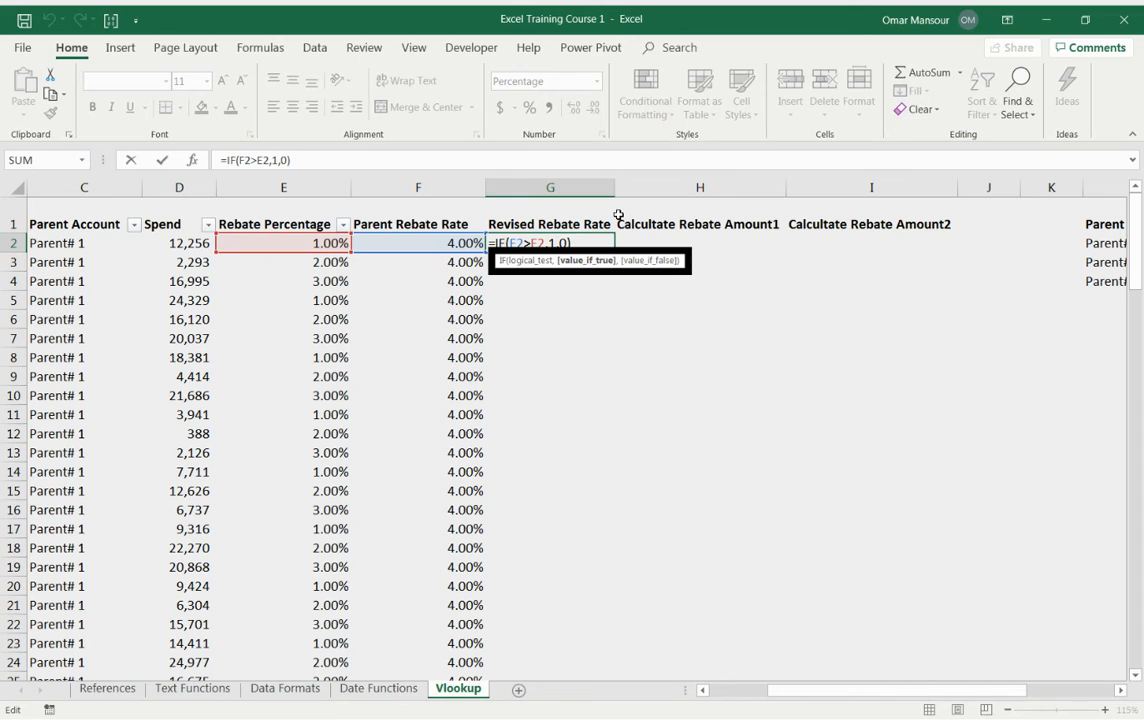
{"action": "key", "text": "BackSpace"}
{"action": "left_click", "coordinate": [414, 245]}
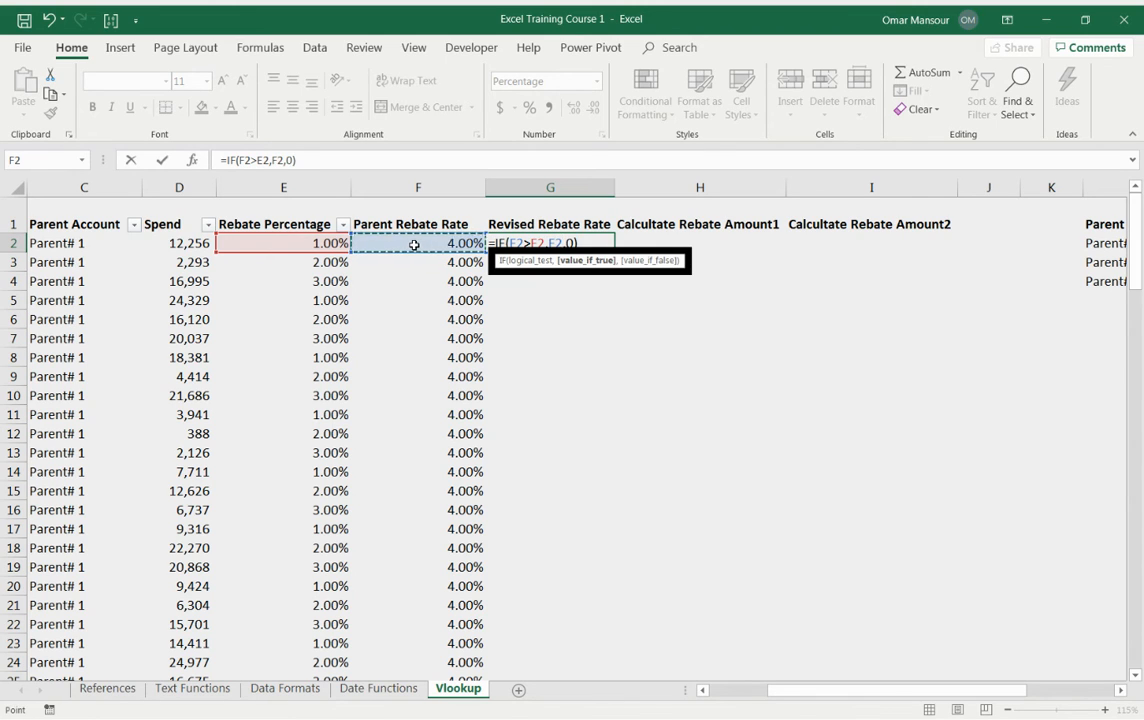
{"action": "left_click", "coordinate": [574, 242]}
{"action": "key", "text": "BackSpace"}
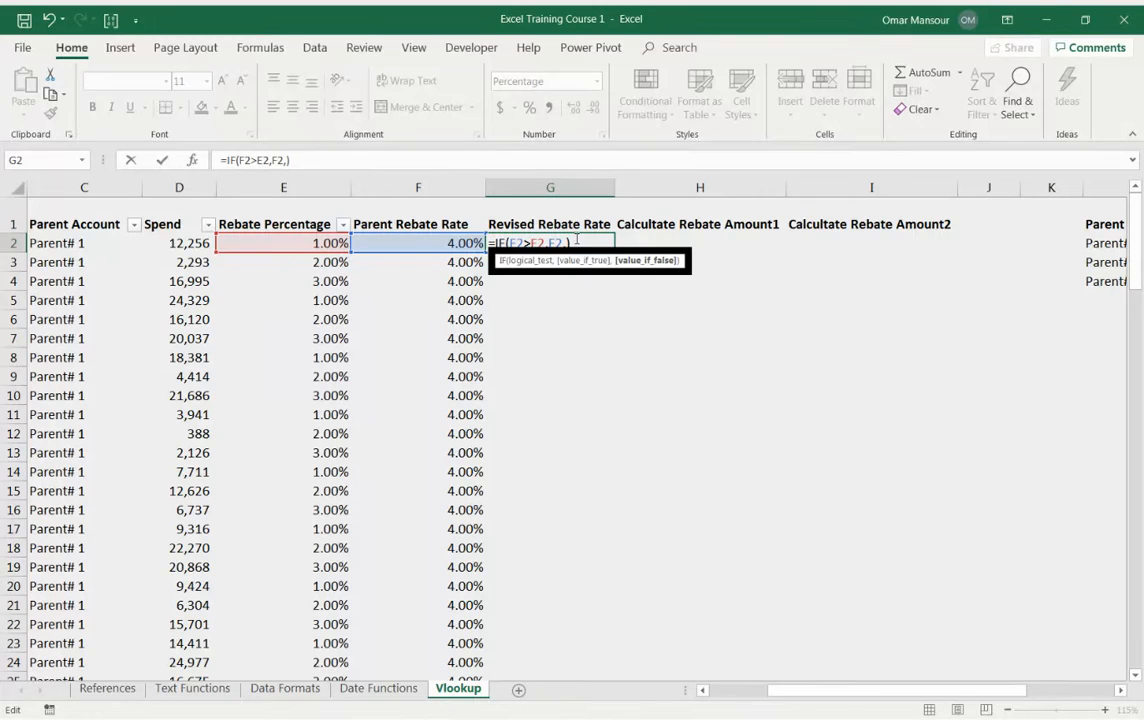
{"action": "left_click", "coordinate": [312, 242]}
{"action": "key", "text": "Return"}
Step: Copy the G2 formula and paste it into the whole range G2:G121
{"action": "key", "text": "Up"}
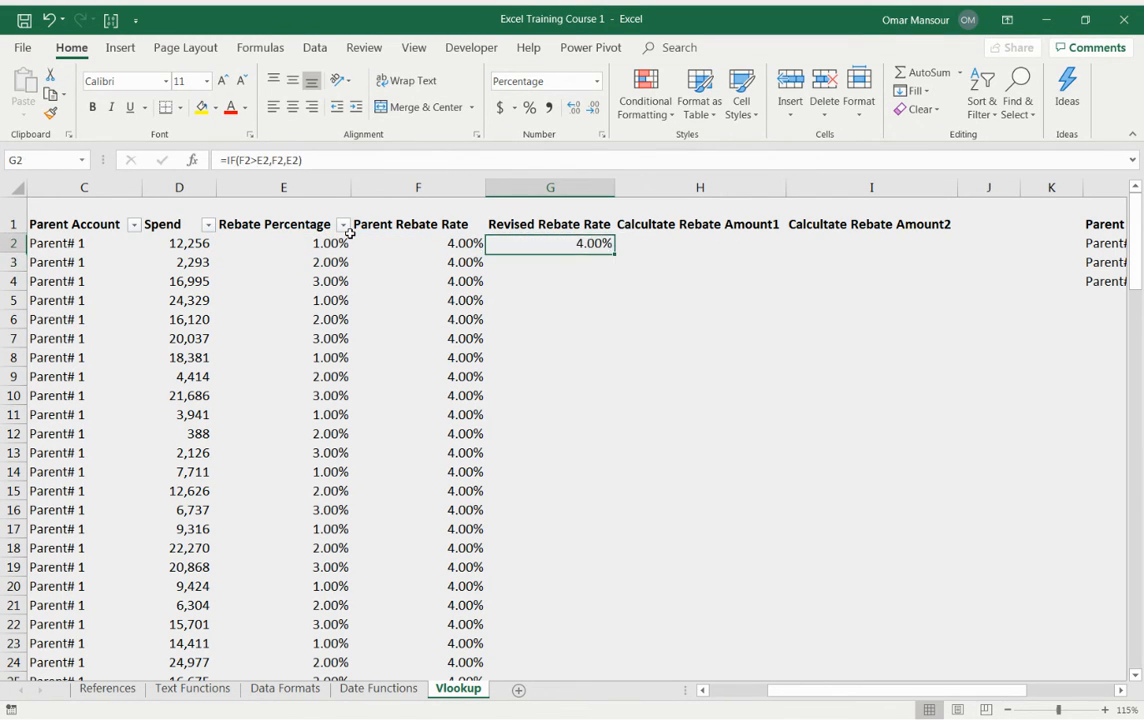
{"action": "key", "text": "F2"}
{"action": "key", "text": "Escape"}
{"action": "key", "text": "Left"}
{"action": "key", "text": "Right"}
{"action": "key", "text": "F2"}
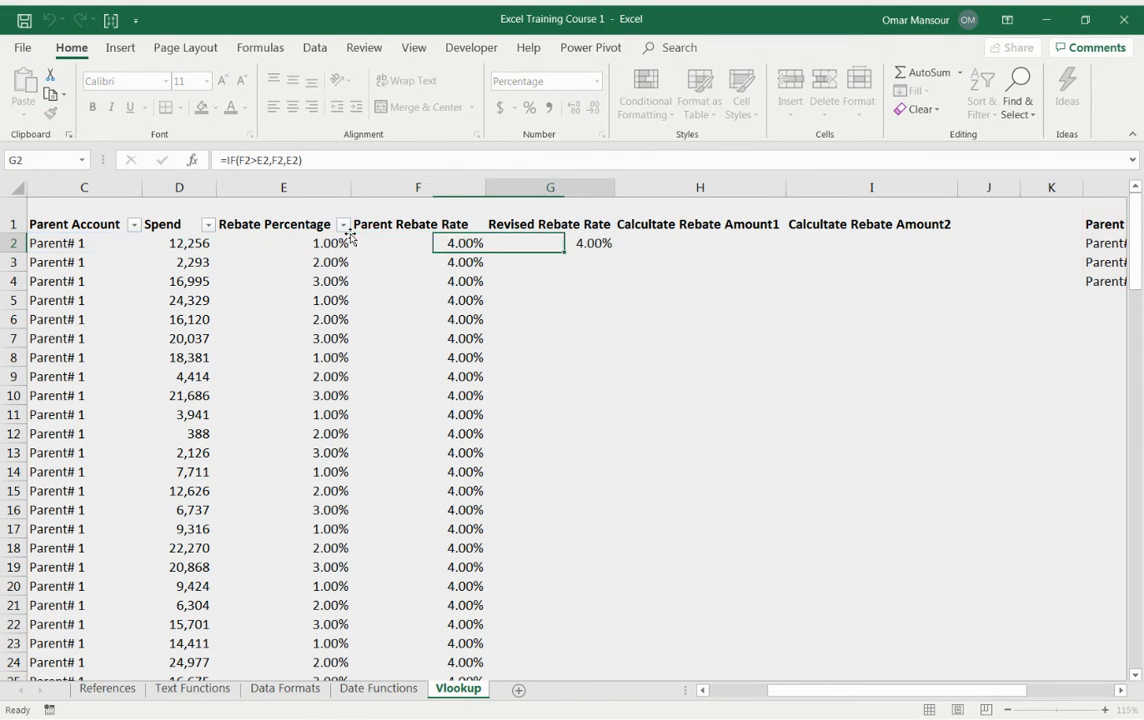
{"action": "key", "text": "Escape"}
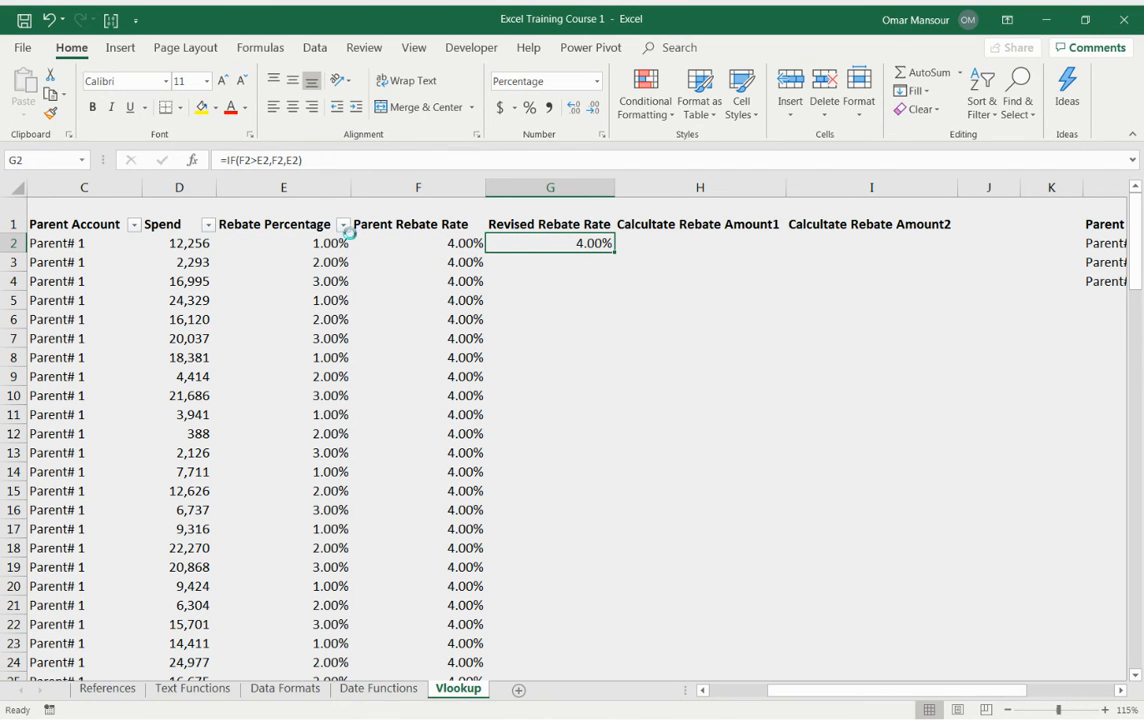
{"action": "key", "text": "Left"}
{"action": "key", "text": "ctrl+c"}
{"action": "key", "text": "ctrl+Down"}
{"action": "key", "text": "Right"}
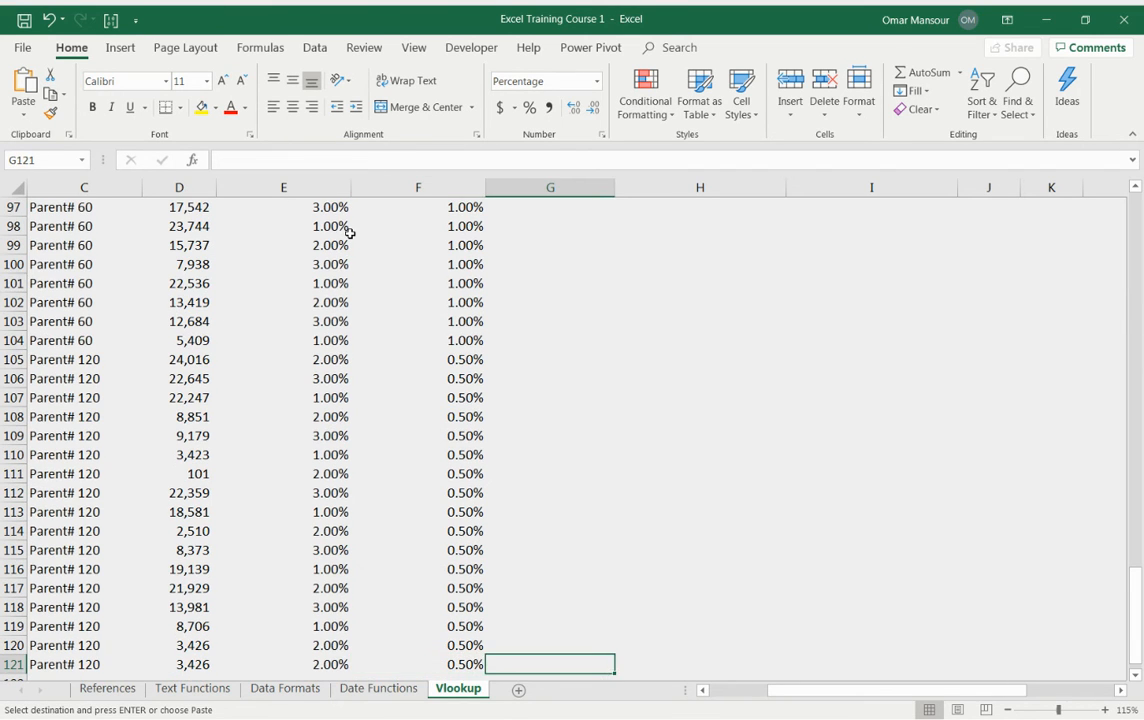
{"action": "key", "text": "ctrl+shift+Up"}
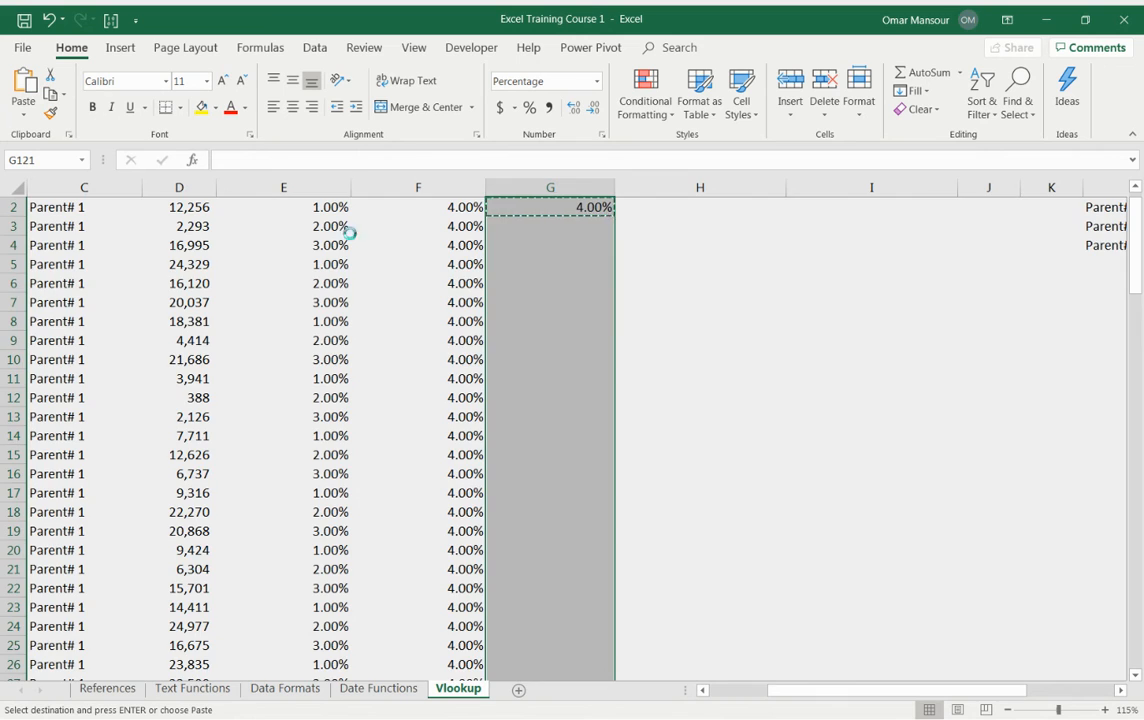
{"action": "key", "text": "ctrl+v"}
Step: Check the pasted Revised Rebate Rate formulas against the neighbouring columns at the bottom and top
{"action": "key", "text": "Up"}
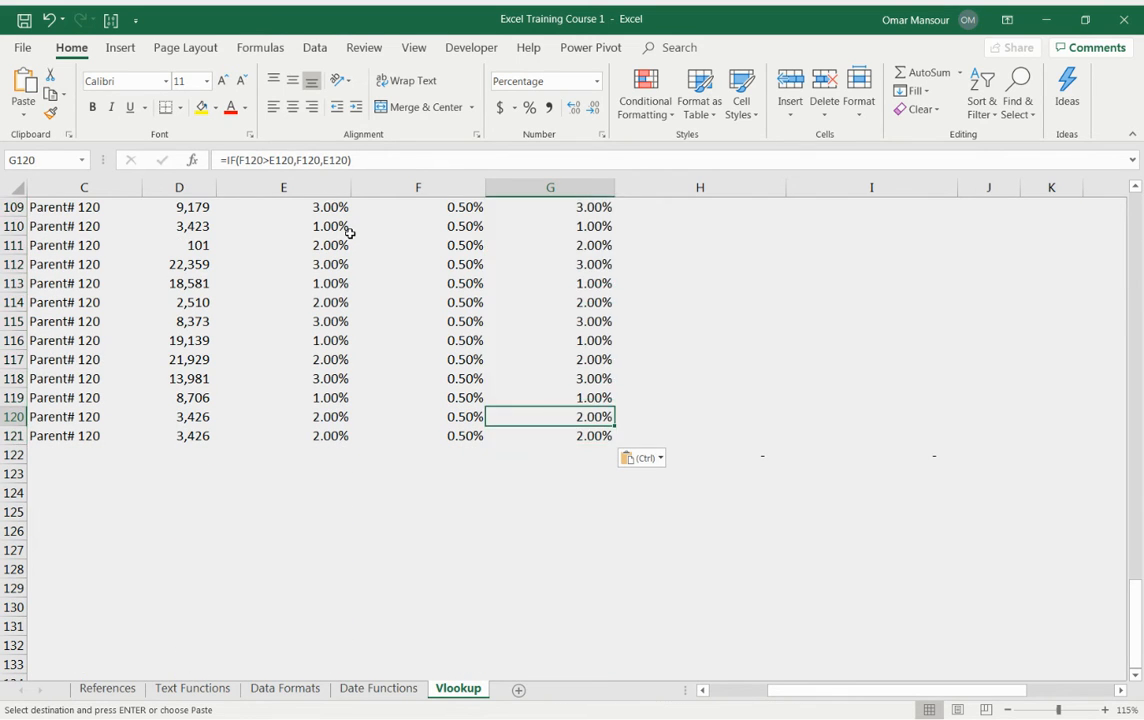
{"action": "key", "text": "ctrl+Up"}
{"action": "key", "text": "Down"}
{"action": "left_click", "coordinate": [349, 236]}
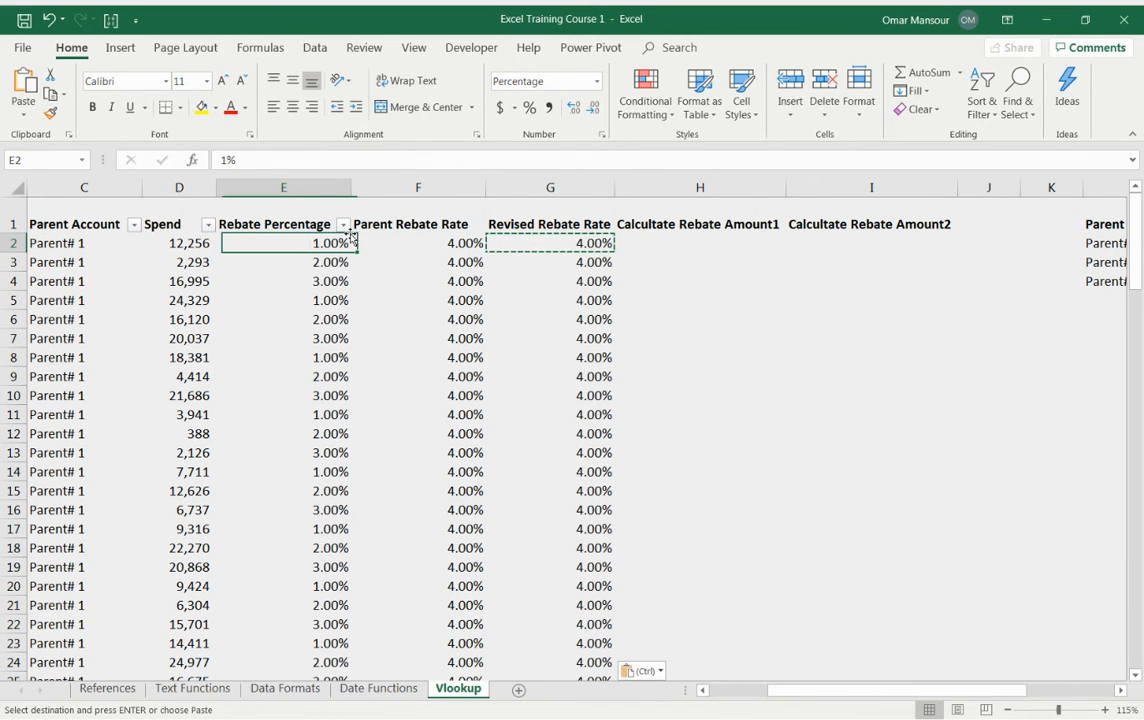
{"action": "left_click", "coordinate": [352, 238]}
{"action": "key", "text": "Left"}
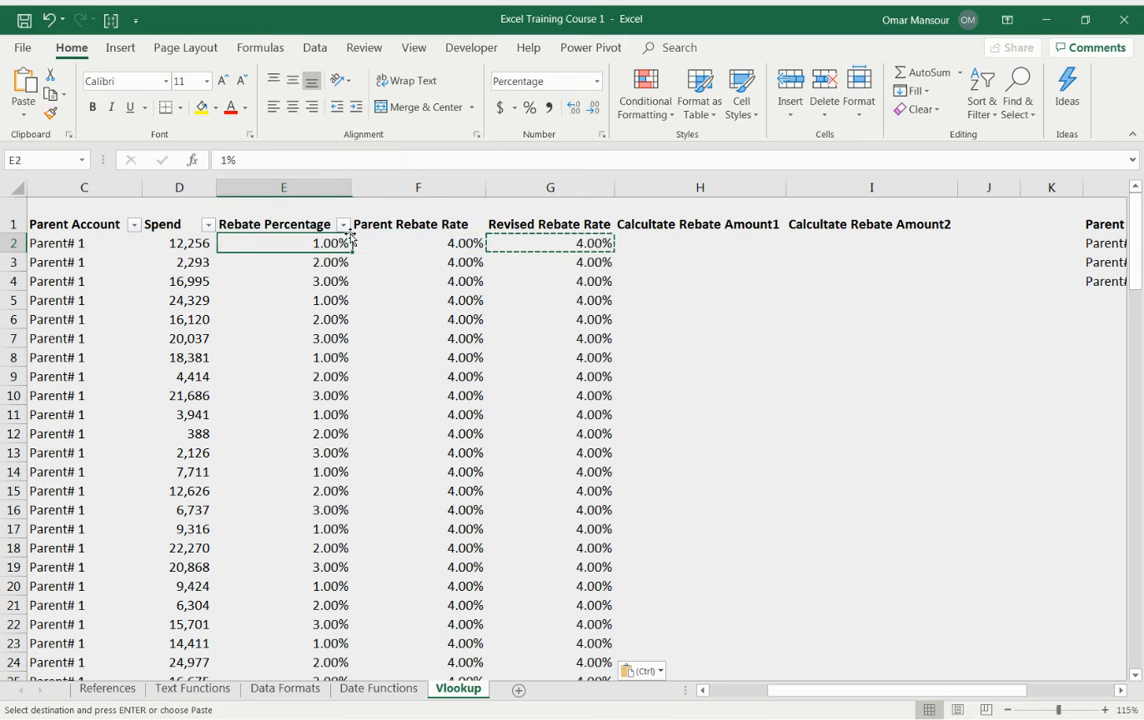
{"action": "key", "text": "Right"}
{"action": "key", "text": "Right"}
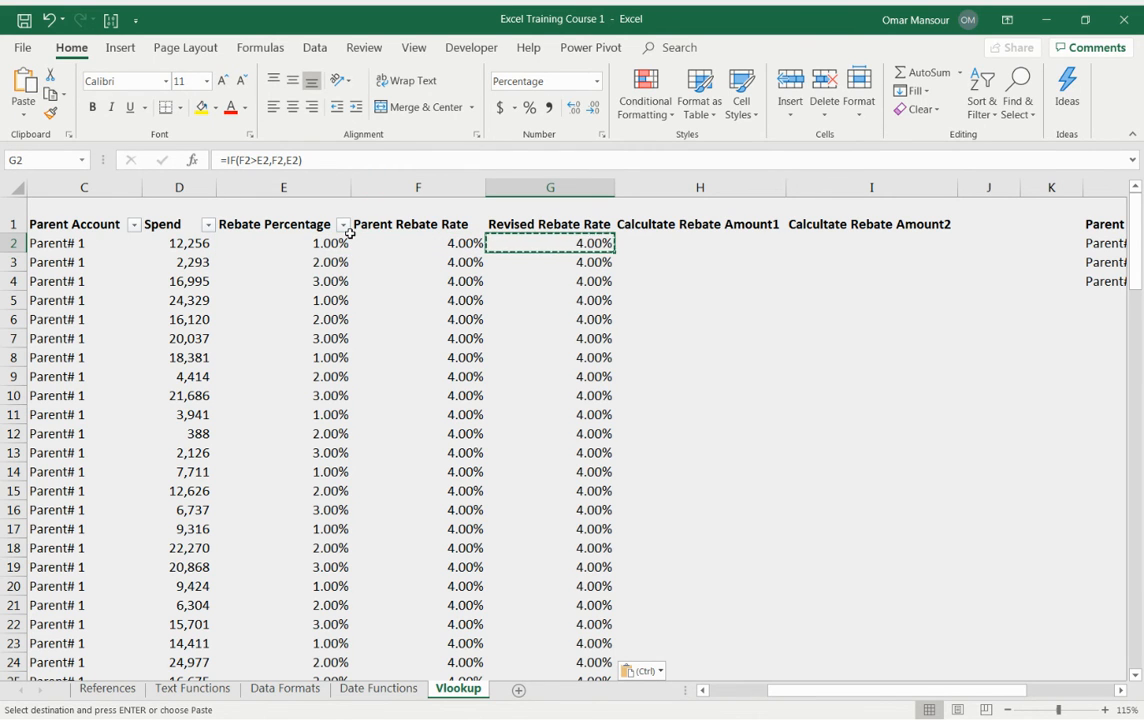
{"action": "key", "text": "ctrl+Down"}
{"action": "key", "text": "Up"}
{"action": "key", "text": "Down"}
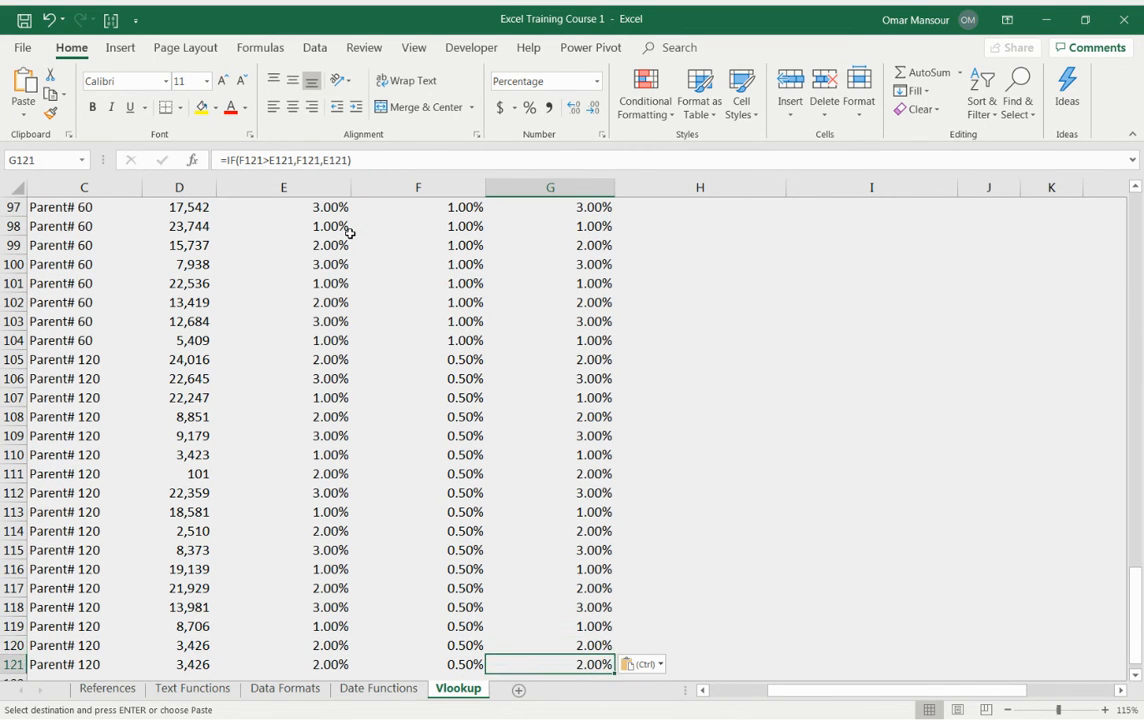
{"action": "key", "text": "Left"}
{"action": "key", "text": "Left"}
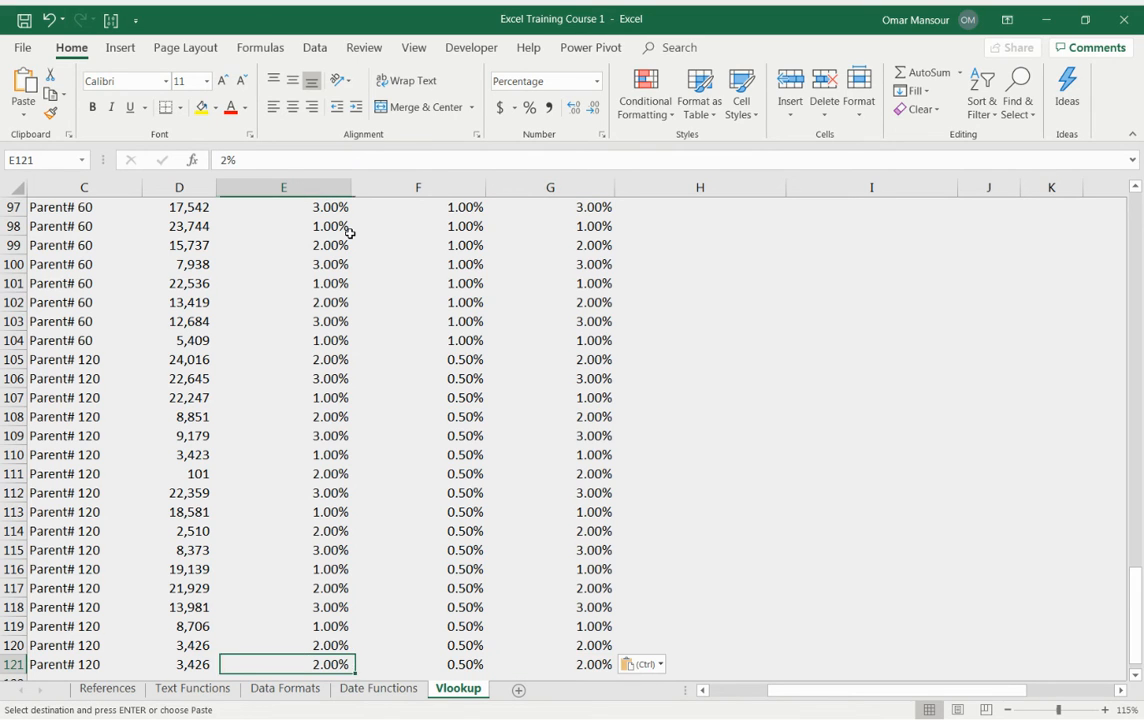
{"action": "key", "text": "Right"}
{"action": "key", "text": "Right"}
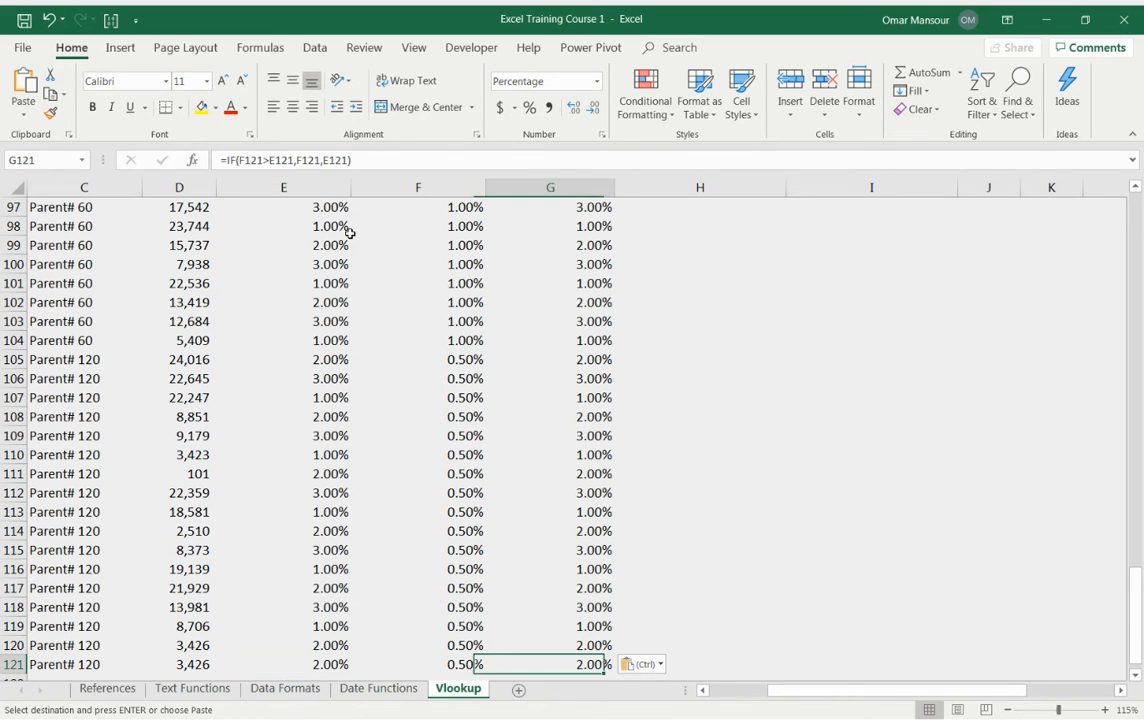
{"action": "key", "text": "Left"}
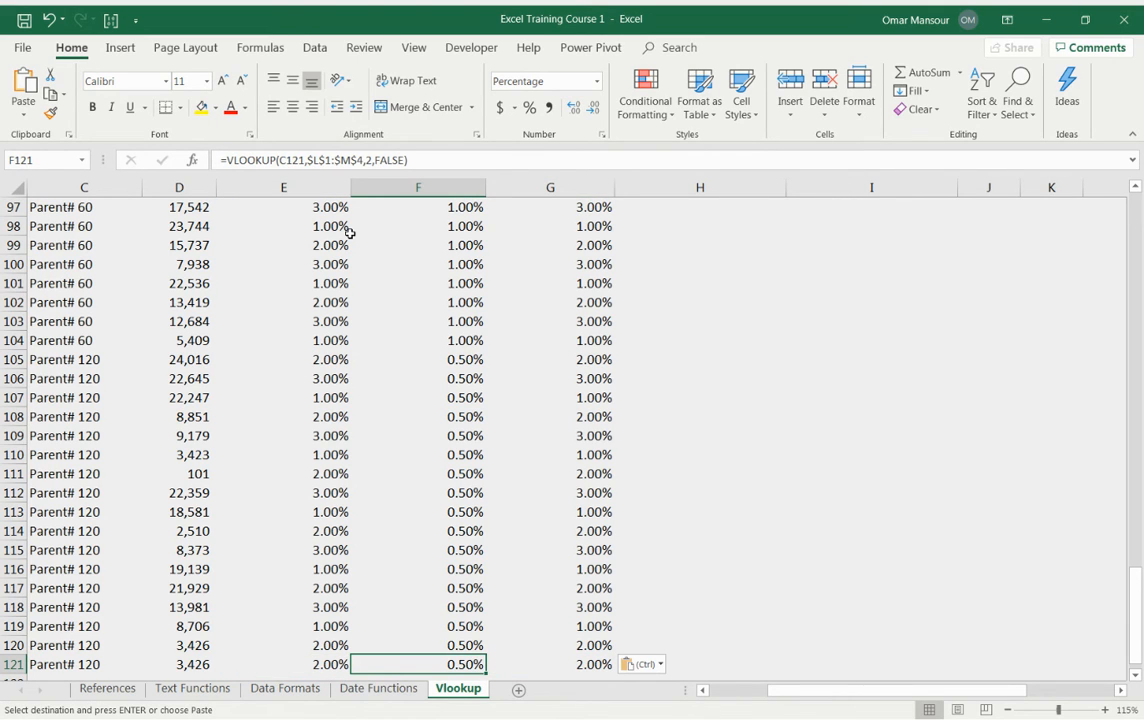
{"action": "key", "text": "Right"}
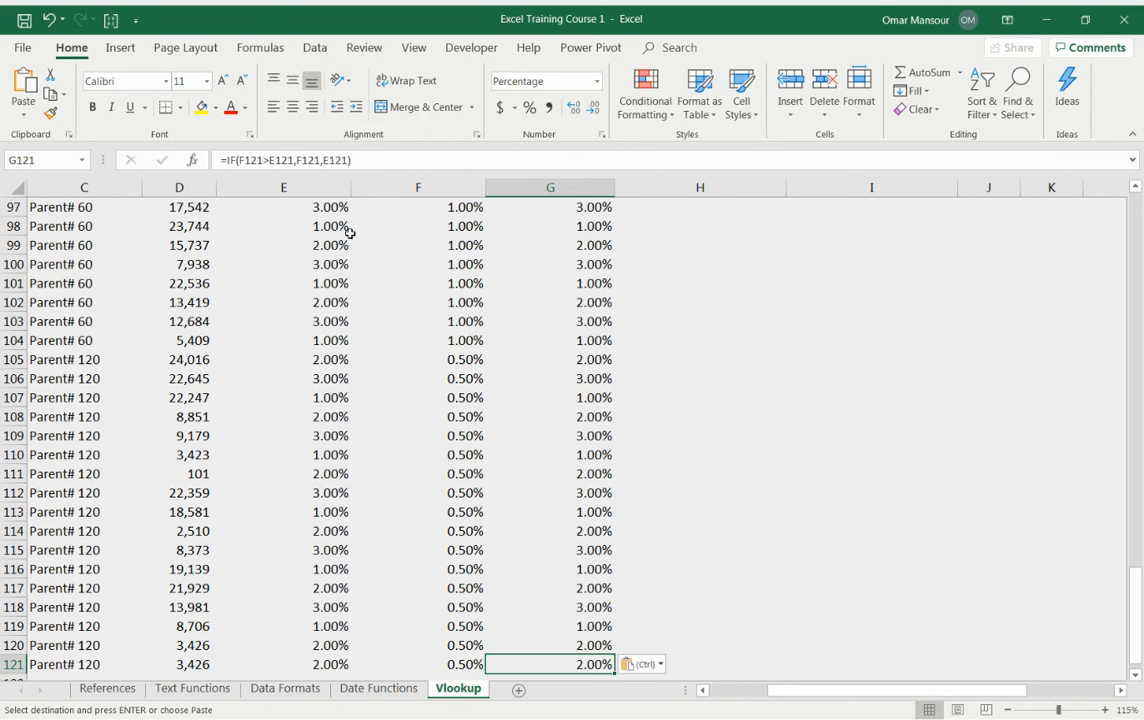
{"action": "key", "text": "Down"}
{"action": "key", "text": "Up"}
{"action": "key", "text": "ctrl+Up"}
{"action": "key", "text": "Escape"}
Step: Enter =F2*D2 in H2 to calculate the first rebate amount from the parent rate and spend
{"action": "key", "text": "Right"}
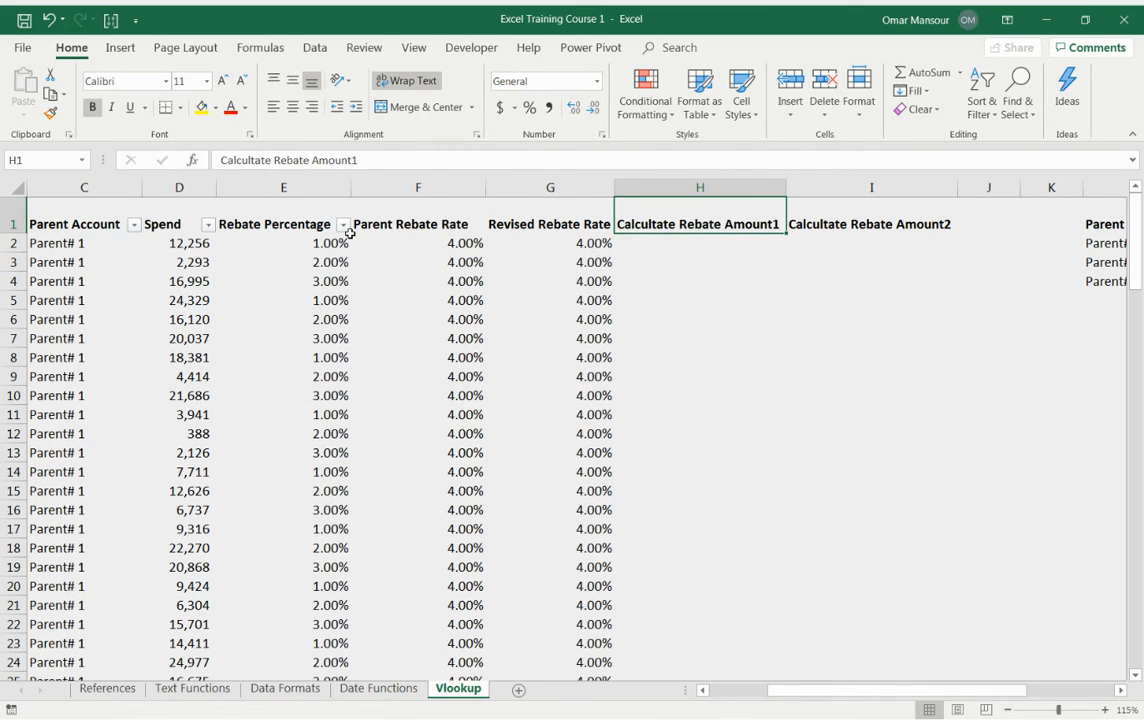
{"action": "key", "text": "Down"}
{"action": "type", "text": "="}
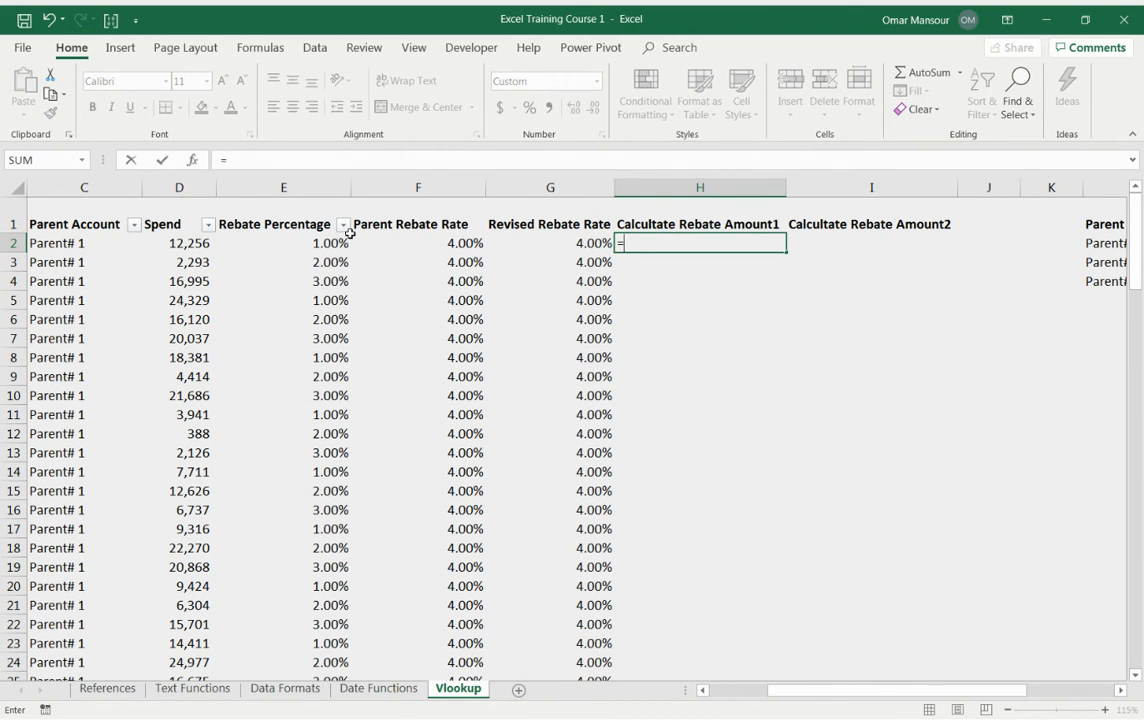
{"action": "key", "text": "Left"}
{"action": "key", "text": "Left"}
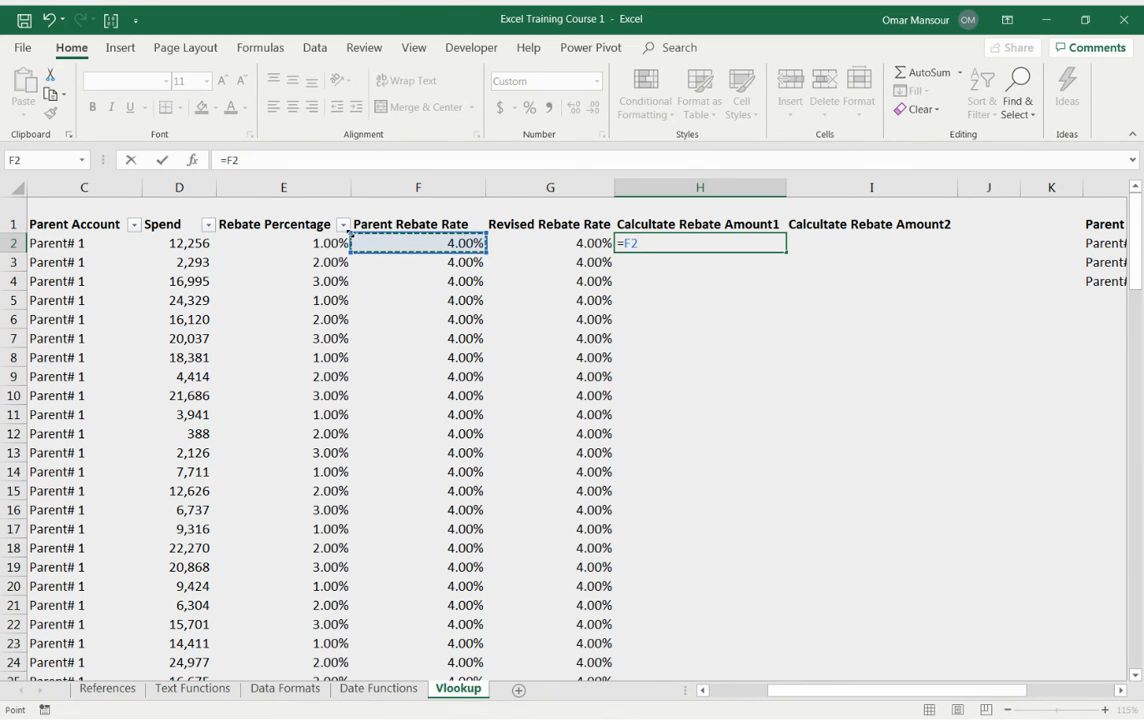
{"action": "type", "text": "*"}
{"action": "key", "text": "Left"}
{"action": "key", "text": "Left"}
{"action": "key", "text": "Left"}
{"action": "key", "text": "Left"}
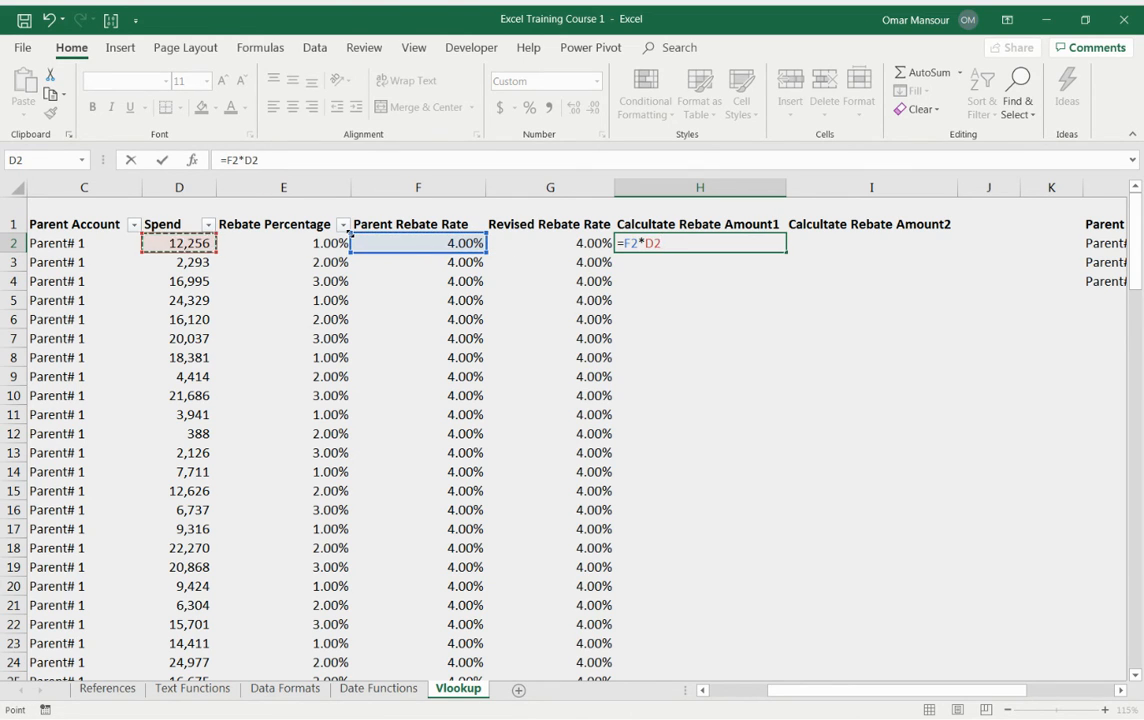
{"action": "key", "text": "Return"}
Step: Copy the H2 formula into H2:H121 and add an AutoSum total for the column in H122
{"action": "key", "text": "Up"}
{"action": "key", "text": "ctrl+c"}
{"action": "key", "text": "Left"}
{"action": "key", "text": "ctrl+Down"}
{"action": "key", "text": "Right"}
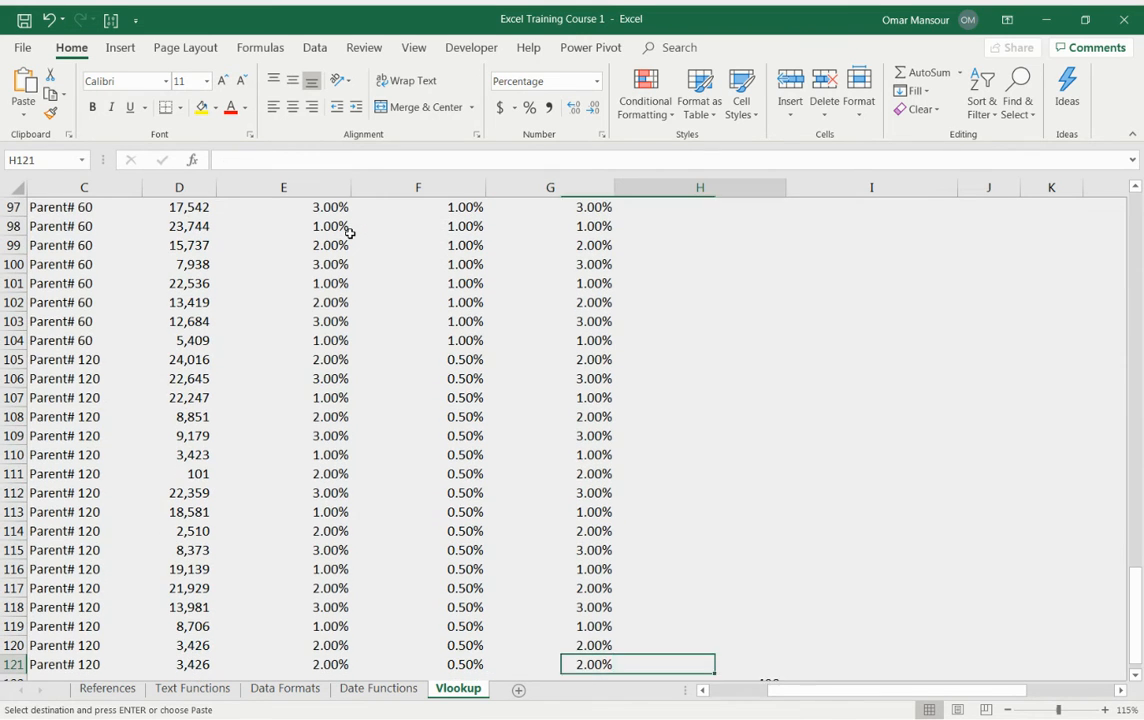
{"action": "key", "text": "ctrl+shift+Up"}
{"action": "key", "text": "ctrl+v"}
{"action": "key", "text": "alt+equal"}
{"action": "key", "text": "Down"}
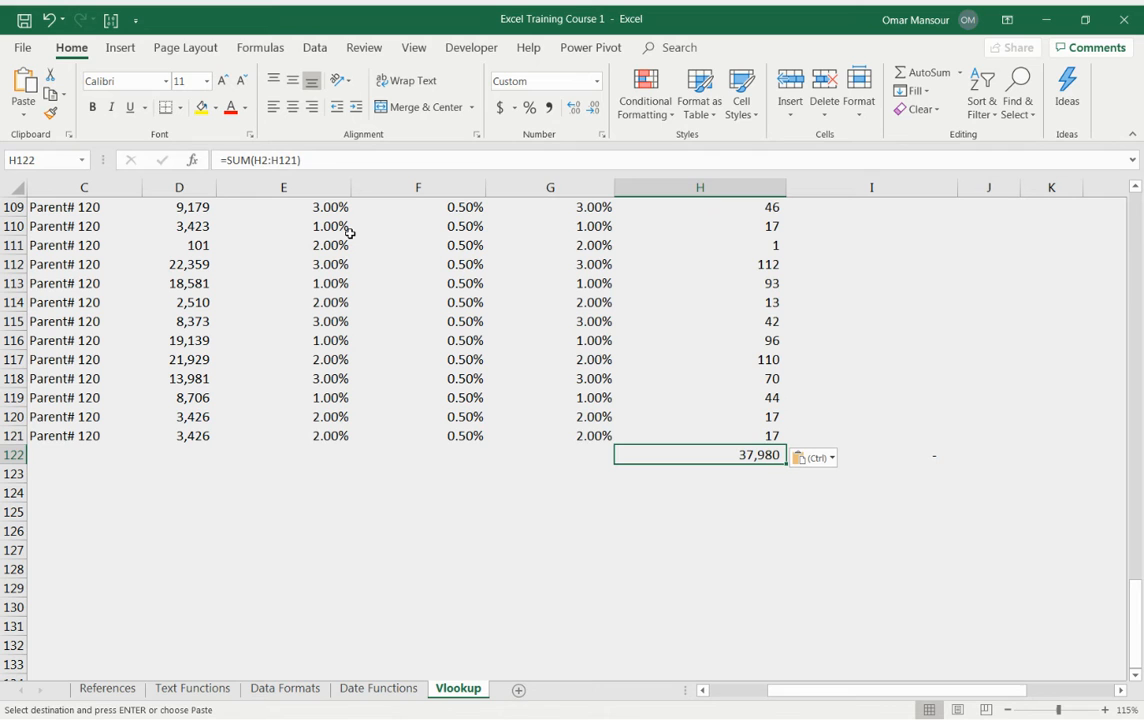
Step: Inspect the Revised Rebate Rate formulas in the first cells of column G
{"action": "key", "text": "Left"}
{"action": "key", "text": "Up"}
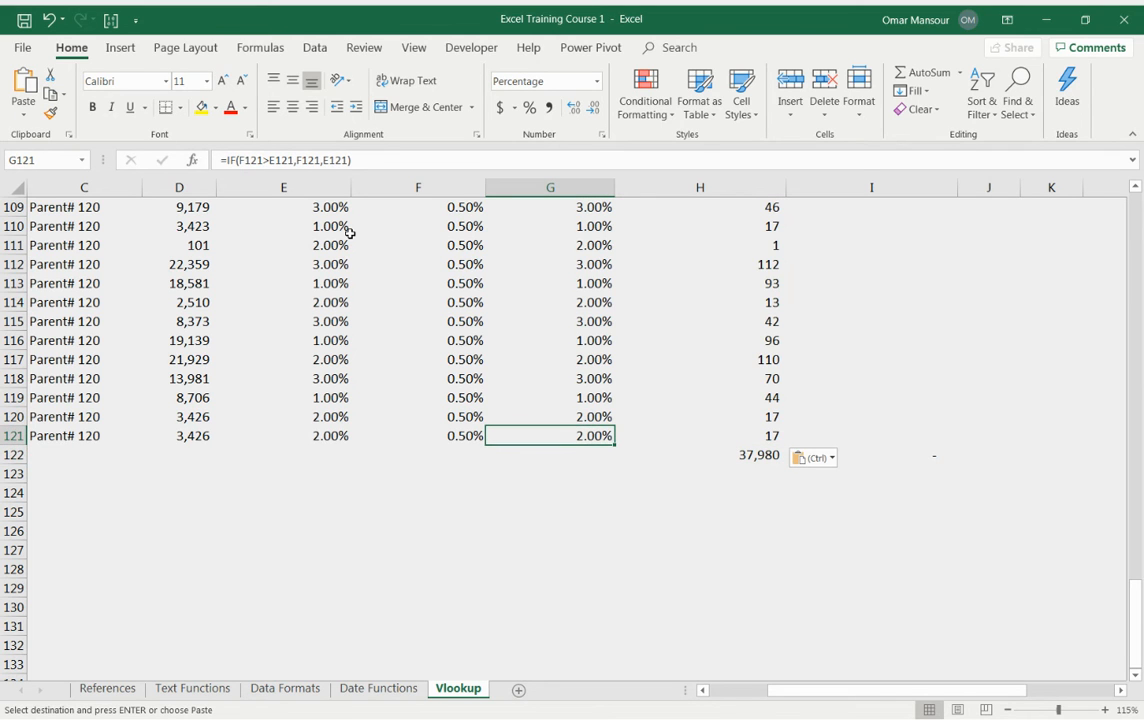
{"action": "key", "text": "ctrl+Up"}
{"action": "key", "text": "Down"}
{"action": "key", "text": "F2"}
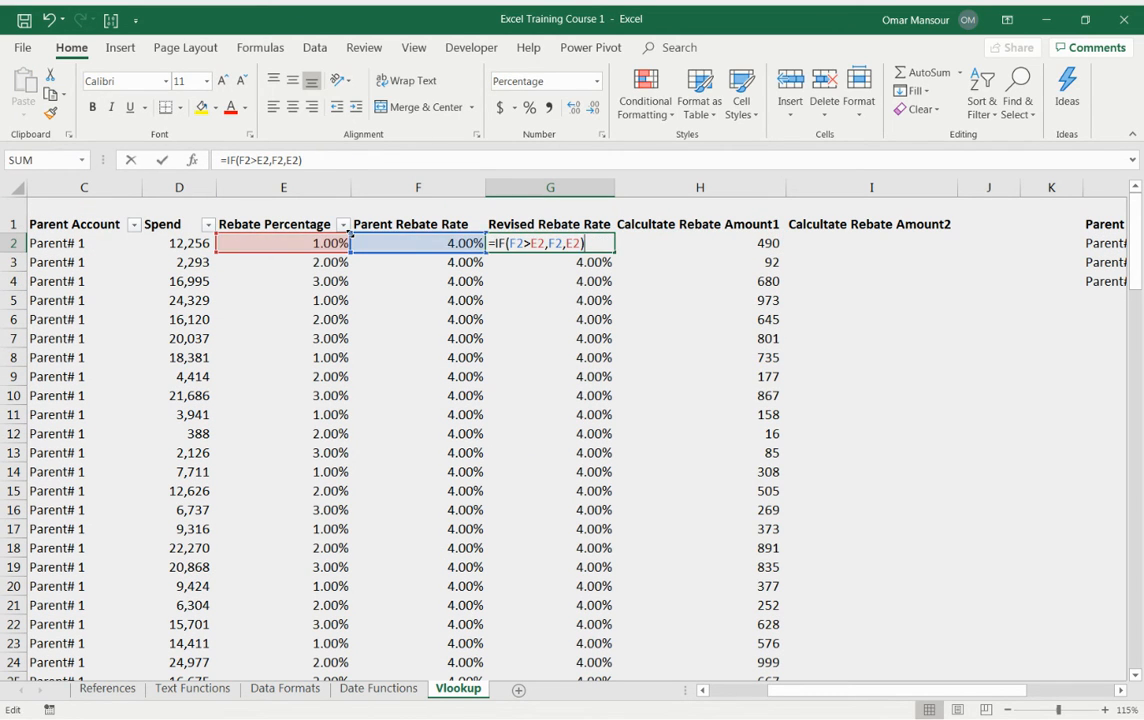
{"action": "key", "text": "Return"}
{"action": "key", "text": "F2"}
{"action": "key", "text": "Return"}
{"action": "key", "text": "F2"}
{"action": "key", "text": "Return"}
{"action": "key", "text": "F2"}
{"action": "key", "text": "Escape"}
{"action": "key", "text": "Up"}
{"action": "key", "text": "Up"}
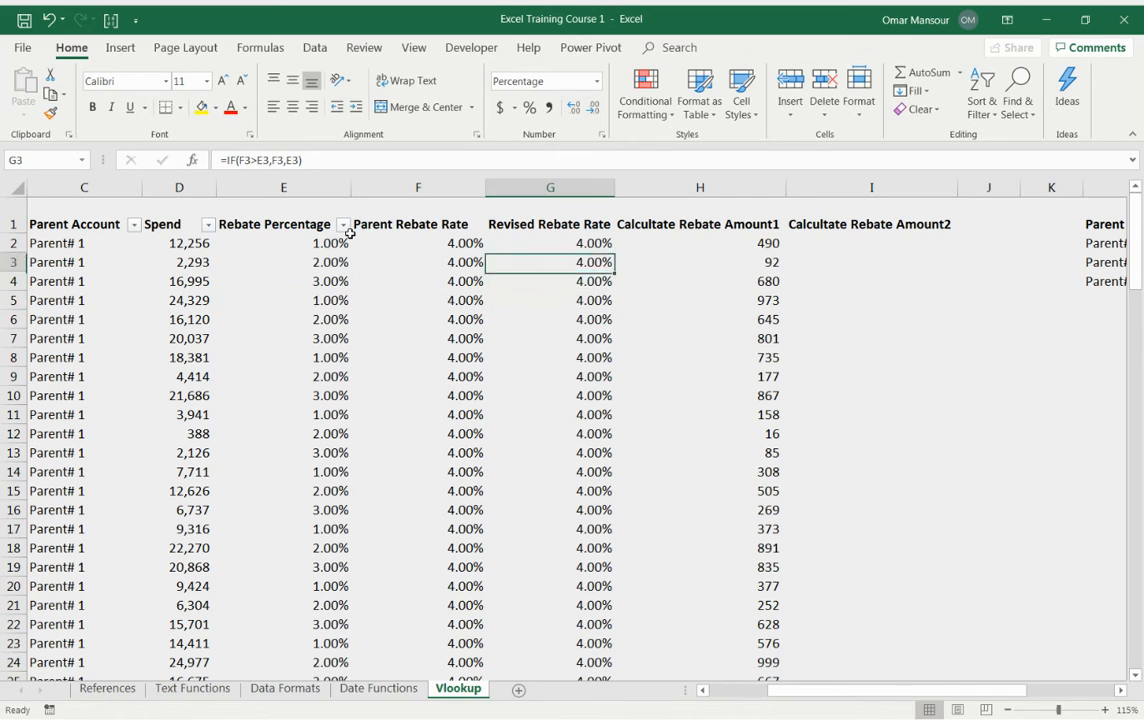
{"action": "key", "text": "Up"}
{"action": "key", "text": "Right"}
{"action": "key", "text": "Right"}
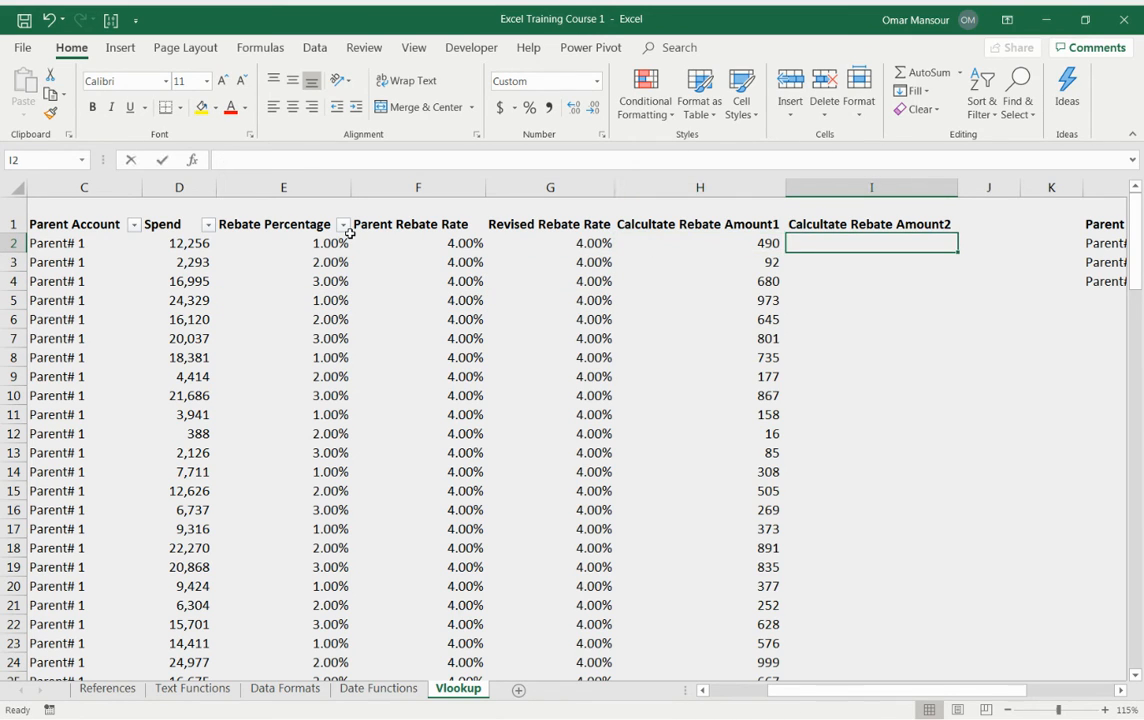
Step: Enter =G2*D2 in I2 to calculate the second rebate amount from the revised rate and spend
{"action": "type", "text": "="}
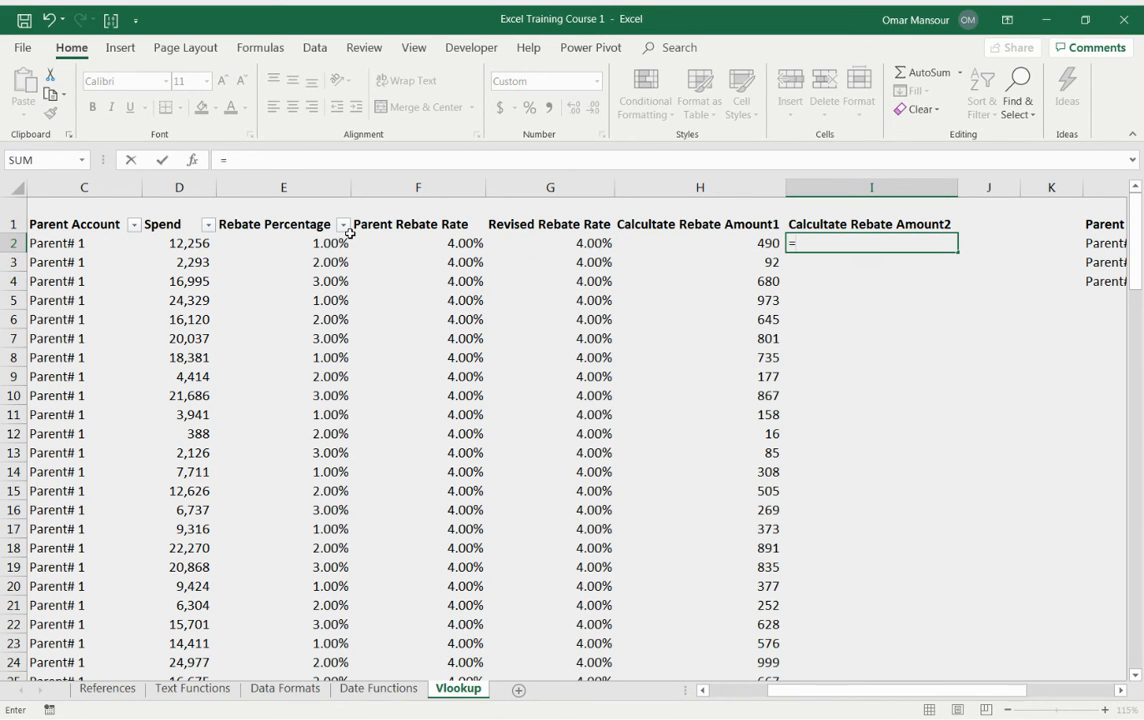
{"action": "key", "text": "Left"}
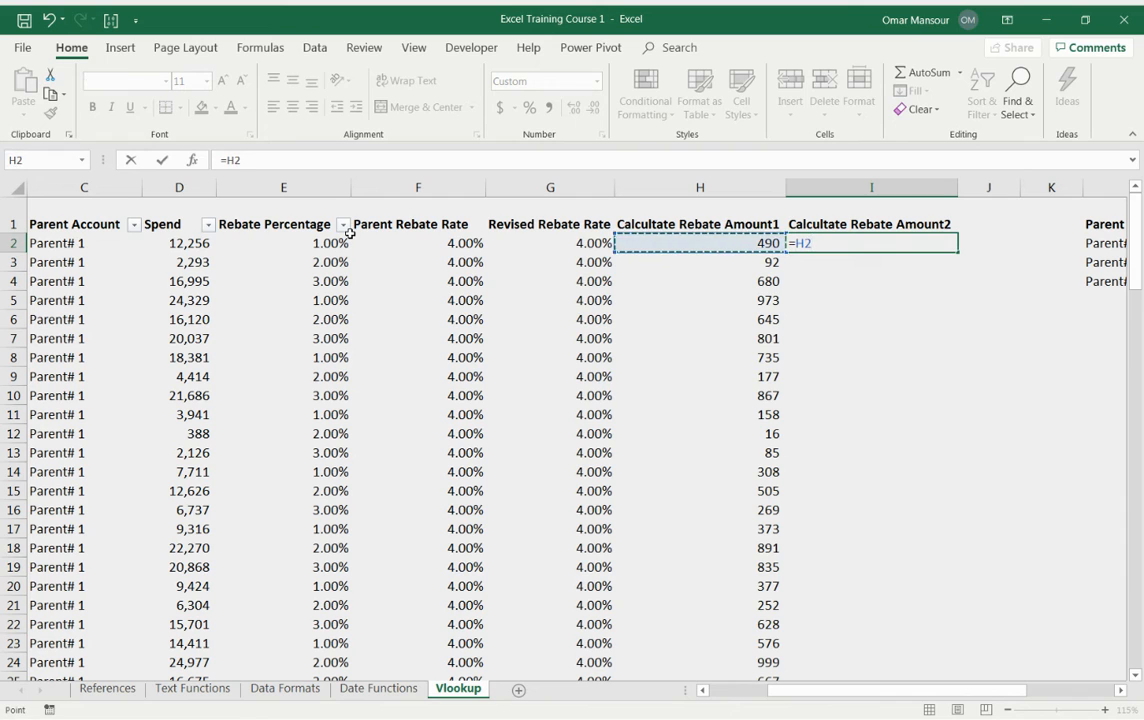
{"action": "key", "text": "Left"}
{"action": "type", "text": "*"}
{"action": "key", "text": "Left"}
{"action": "key", "text": "Left"}
{"action": "key", "text": "Left"}
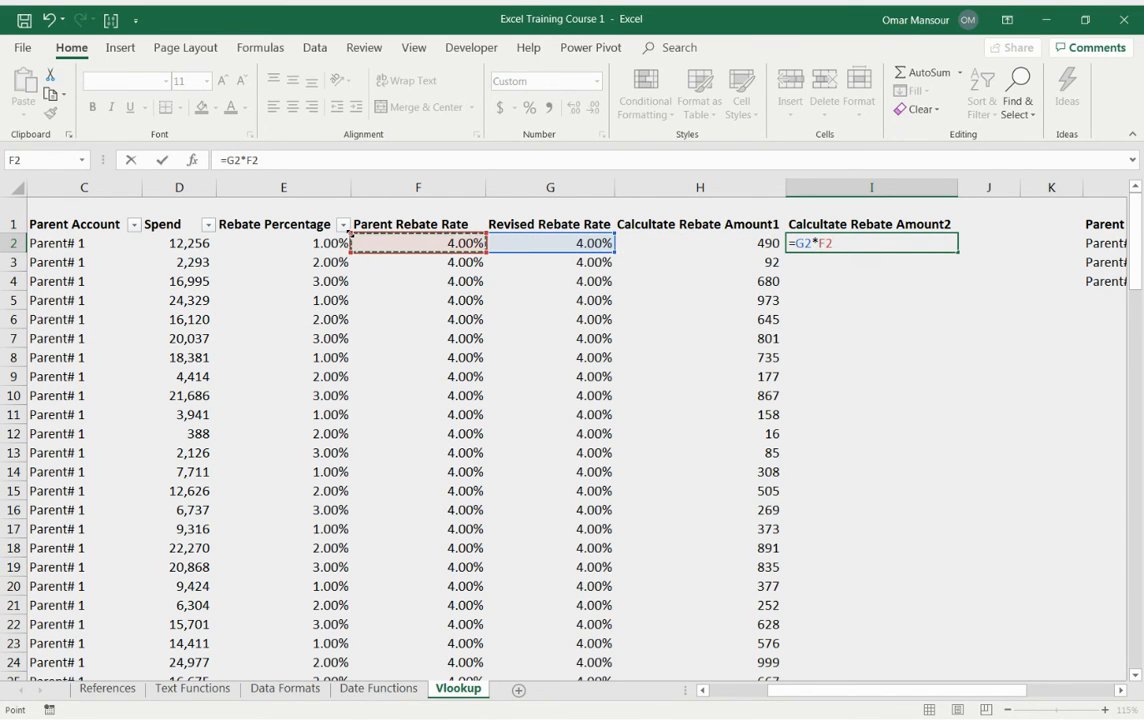
{"action": "key", "text": "Left"}
{"action": "key", "text": "Left"}
{"action": "key", "text": "ctrl+Return"}
Step: Copy the I2 formula into I2:I121 and add a matching total in I122
{"action": "key", "text": "ctrl+c"}
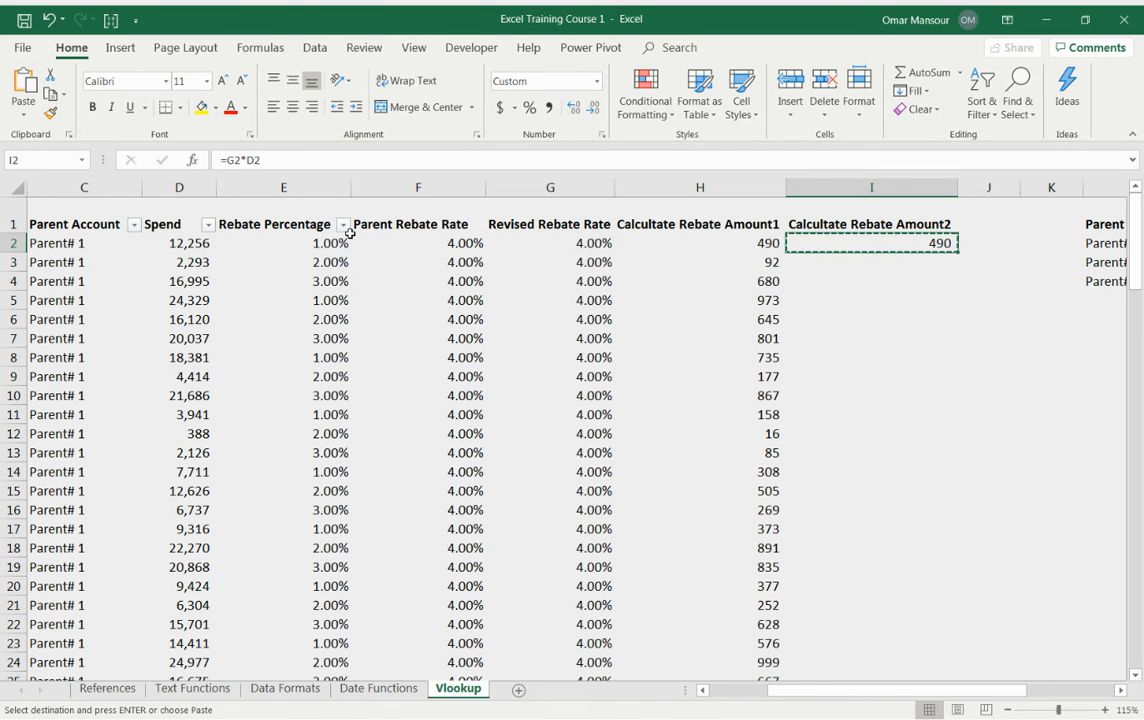
{"action": "key", "text": "ctrl+Down"}
{"action": "key", "text": "Up"}
{"action": "key", "text": "ctrl+shift+Up"}
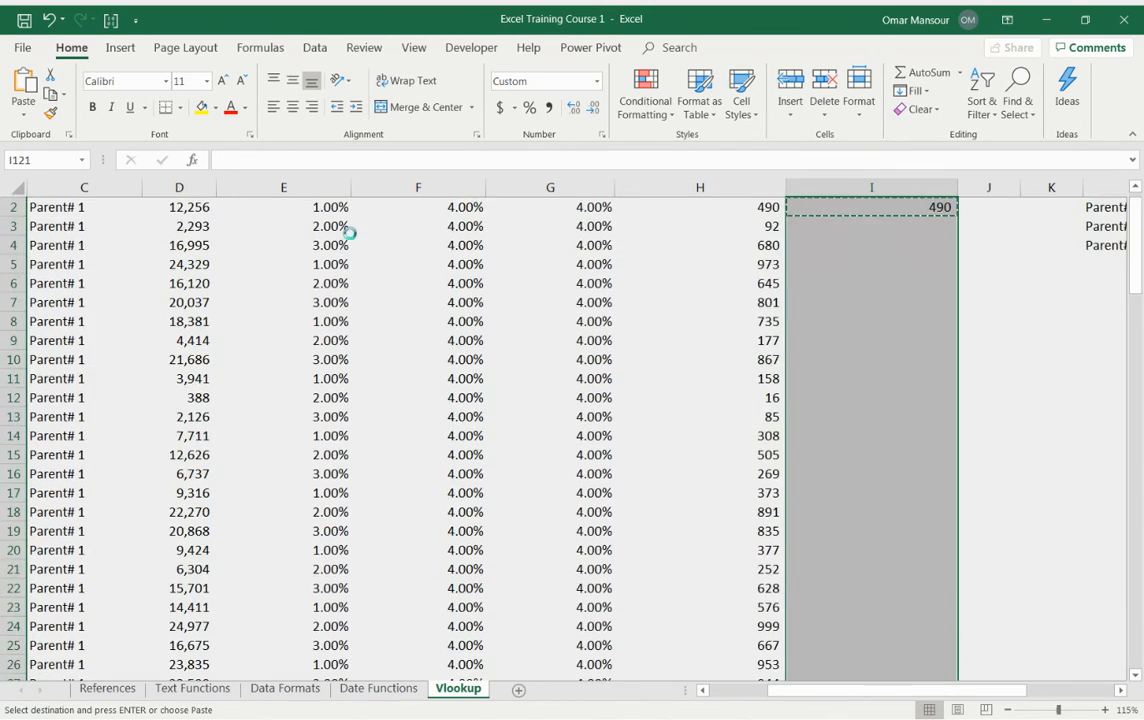
{"action": "key", "text": "ctrl+v"}
{"action": "key", "text": "Escape"}
{"action": "key", "text": "Down"}
{"action": "key", "text": "Left"}
{"action": "key", "text": "F2"}
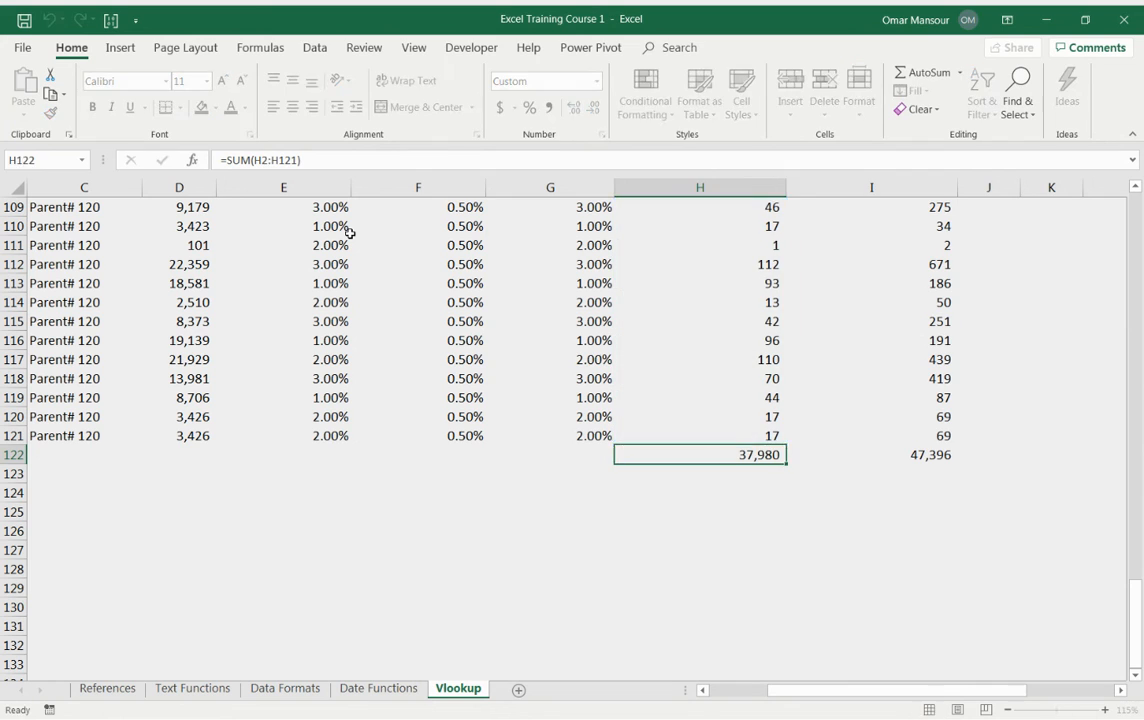
{"action": "key", "text": "Tab"}
{"action": "key", "text": "F2"}
{"action": "key", "text": "Return"}
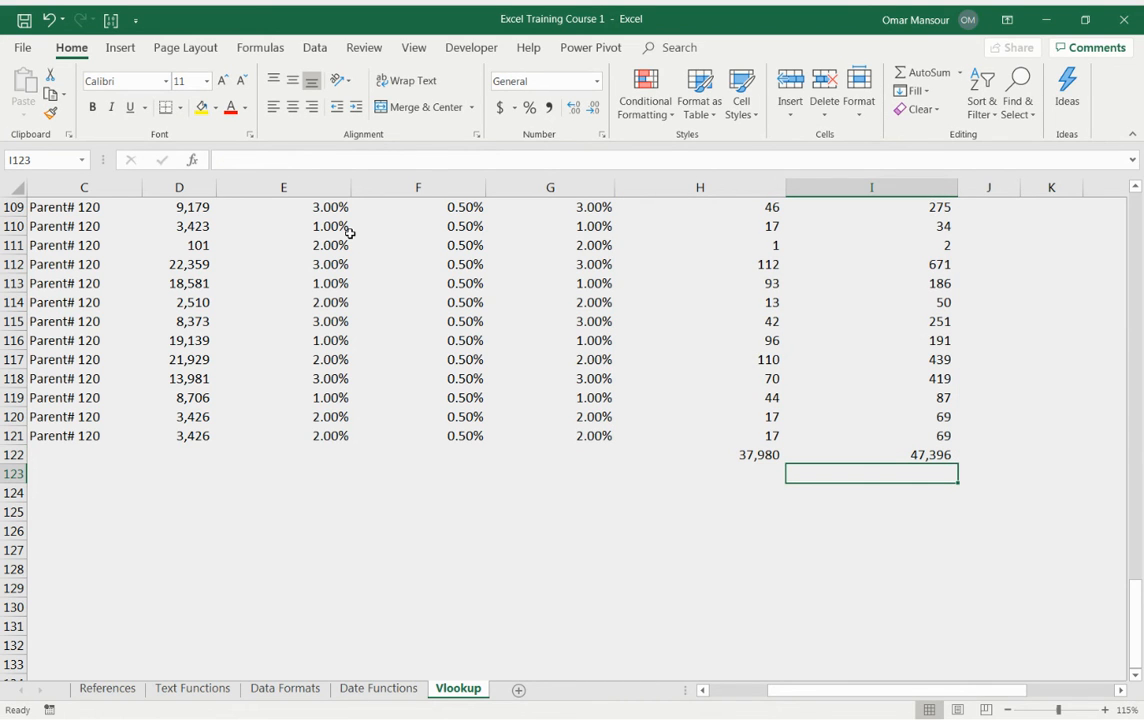
Step: In I123, subtract the H122 total from the I122 total with =+I122-H122
{"action": "type", "text": "+"}
{"action": "key", "text": "Up"}
{"action": "type", "text": "-"}
{"action": "key", "text": "Left"}
{"action": "key", "text": "Up"}
{"action": "key", "text": "Return"}
{"action": "key", "text": "Up"}
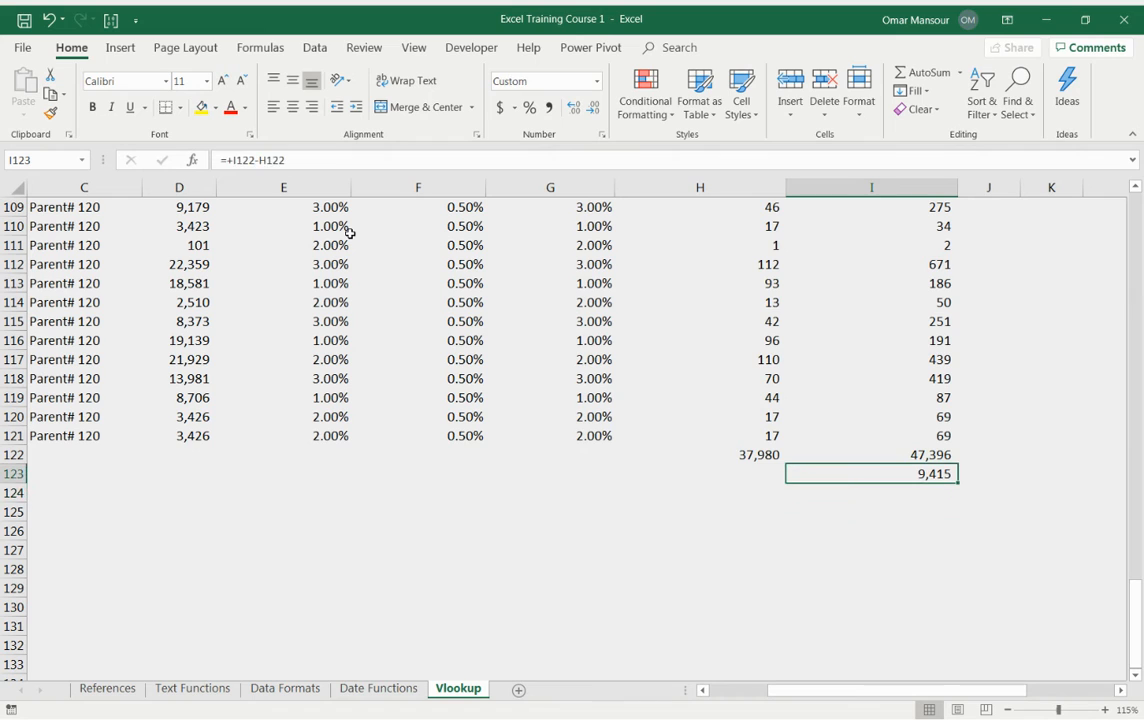
Step: In I124, divide the I123 difference by H122 and format it as a percentage with one decimal
{"action": "key", "text": "Down"}
{"action": "type", "text": "+"}
{"action": "key", "text": "Up"}
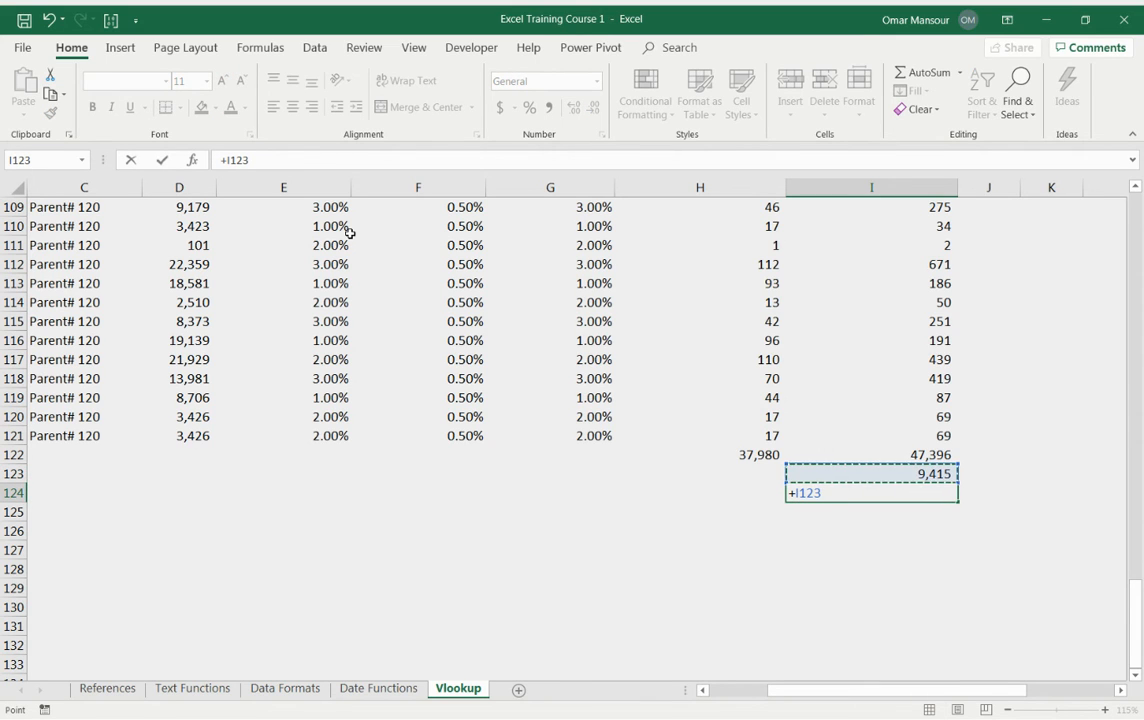
{"action": "type", "text": "/"}
{"action": "key", "text": "Up"}
{"action": "key", "text": "Left"}
{"action": "key", "text": "Up"}
{"action": "key", "text": "Return"}
{"action": "key", "text": "Up"}
{"action": "key", "text": "ctrl+shift+5"}
{"action": "key", "text": "alt+h"}
{"action": "key", "text": "0"}
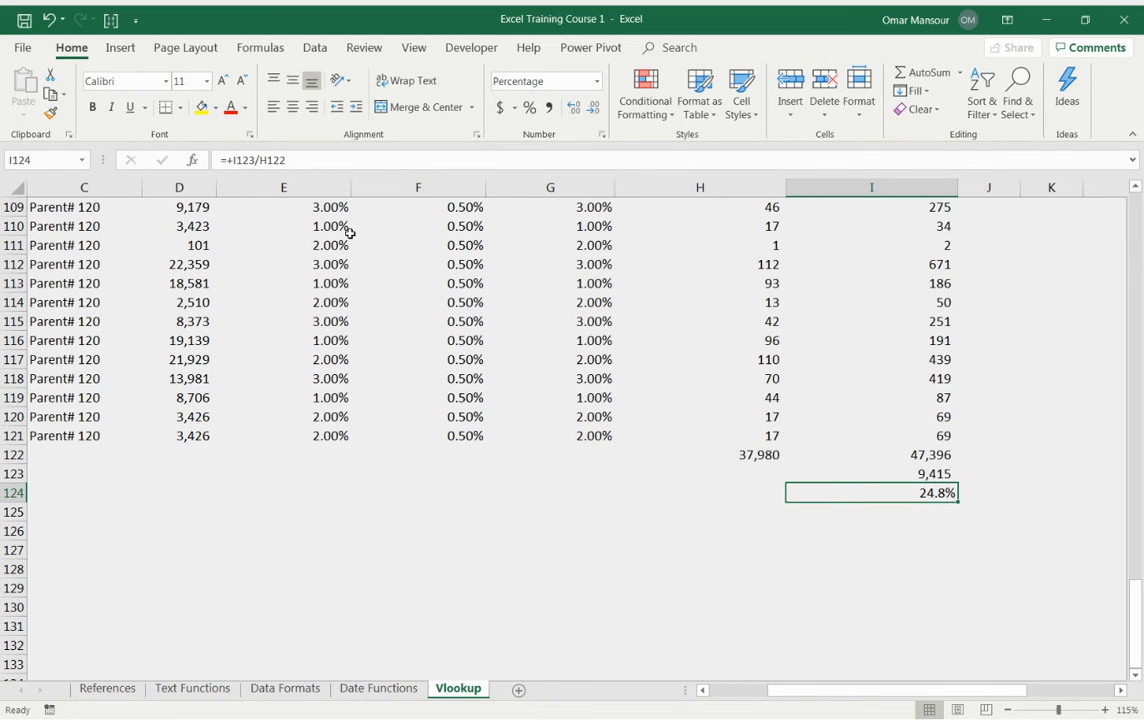
Step: Make the two totals in H122:I122 bold
{"action": "key", "text": "Up"}
{"action": "key", "text": "Up"}
{"action": "key", "text": "Left"}
{"action": "key", "text": "shift+Right"}
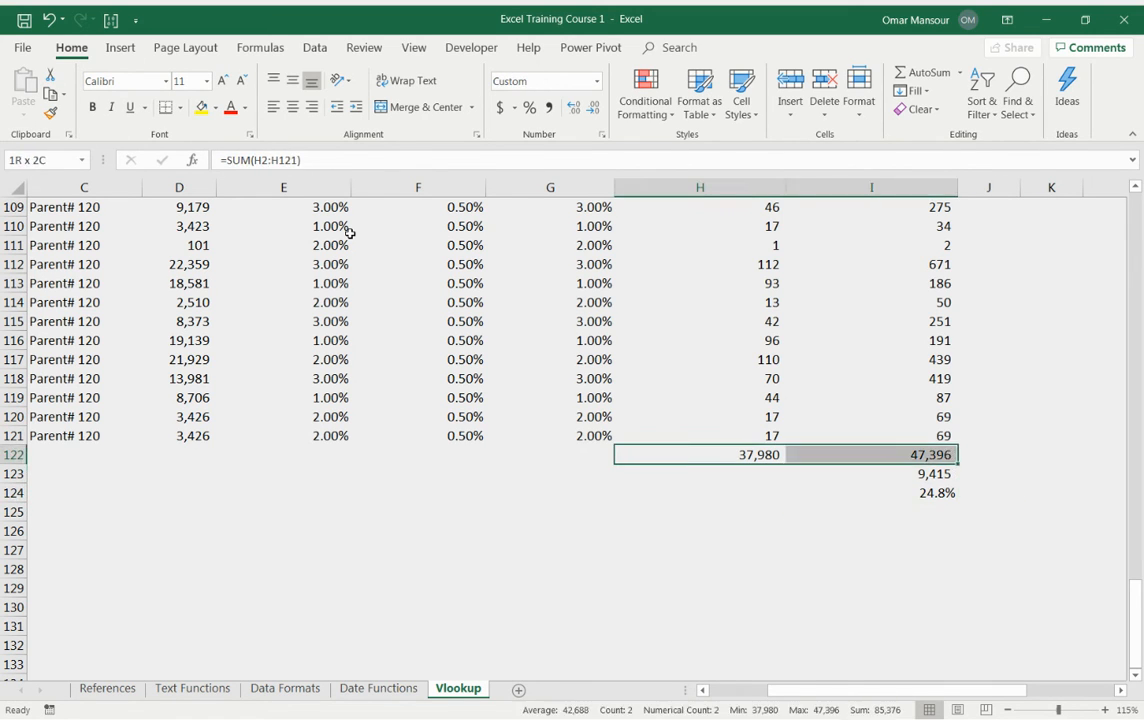
{"action": "key", "text": "Right"}
{"action": "key", "text": "Down"}
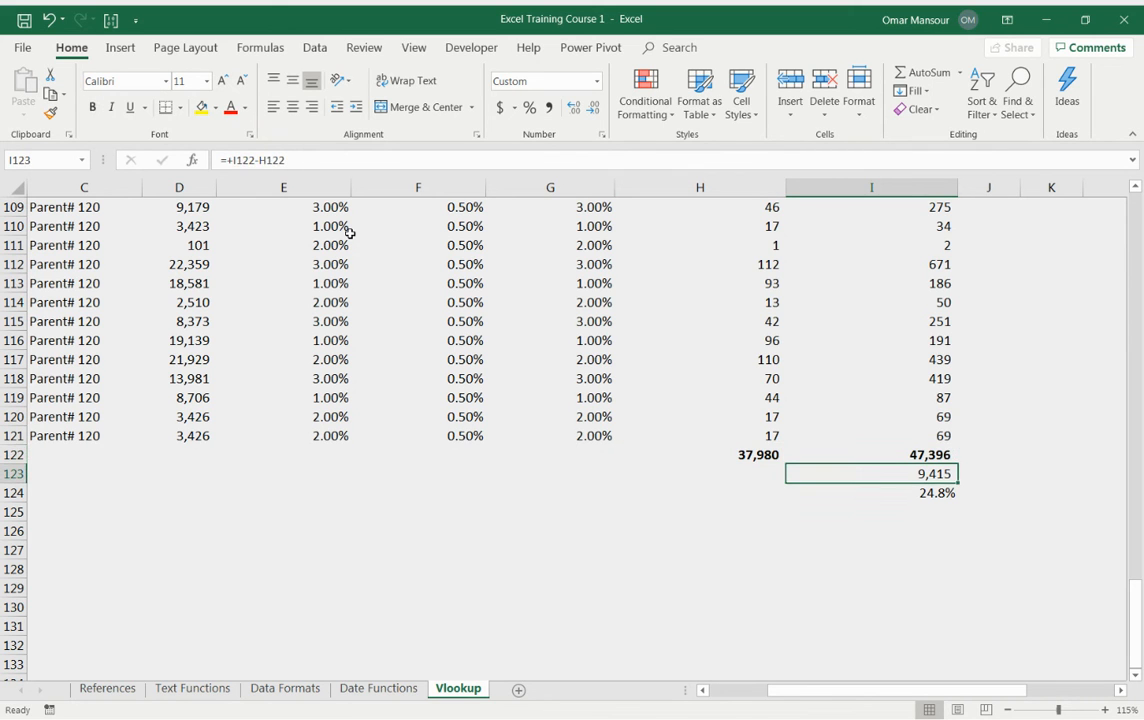
{"action": "key", "text": "shift+Down"}
Step: Re-enter =IF(F2>E2,F2,E2) in G2
{"action": "key", "text": "ctrl+Up"}
{"action": "key", "text": "Down"}
{"action": "key", "text": "Left"}
{"action": "key", "text": "Down"}
{"action": "key", "text": "Up"}
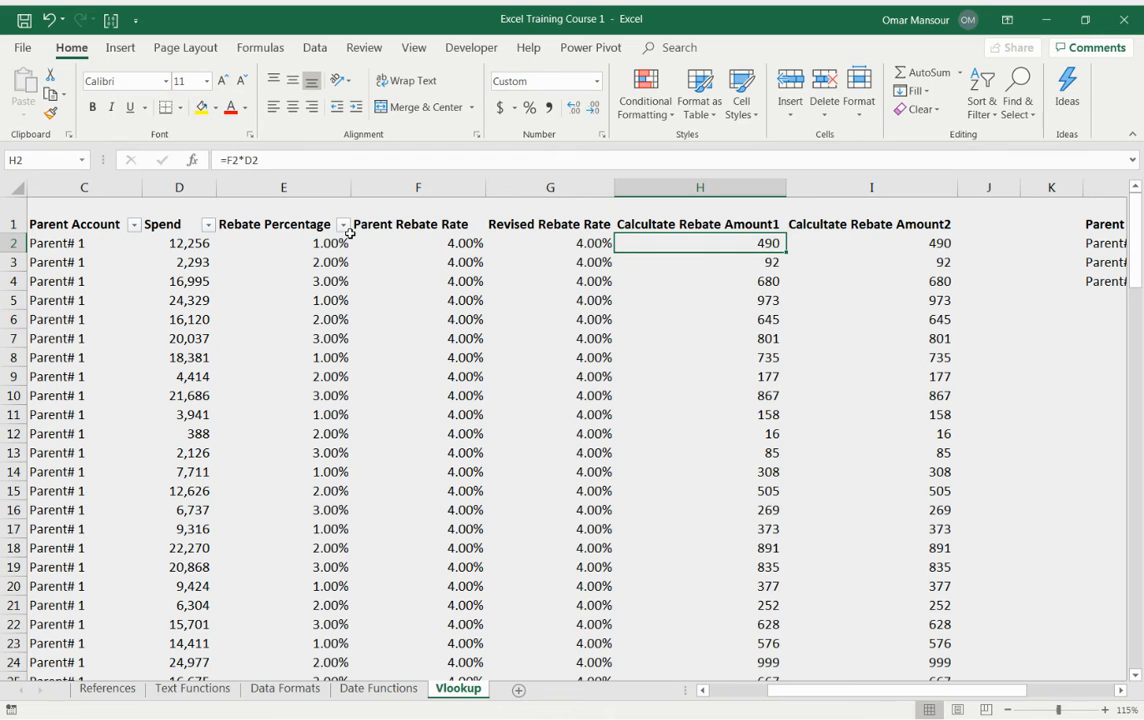
{"action": "key", "text": "Left"}
{"action": "type", "text": "=IF(F2>E2,F2,E2)"}
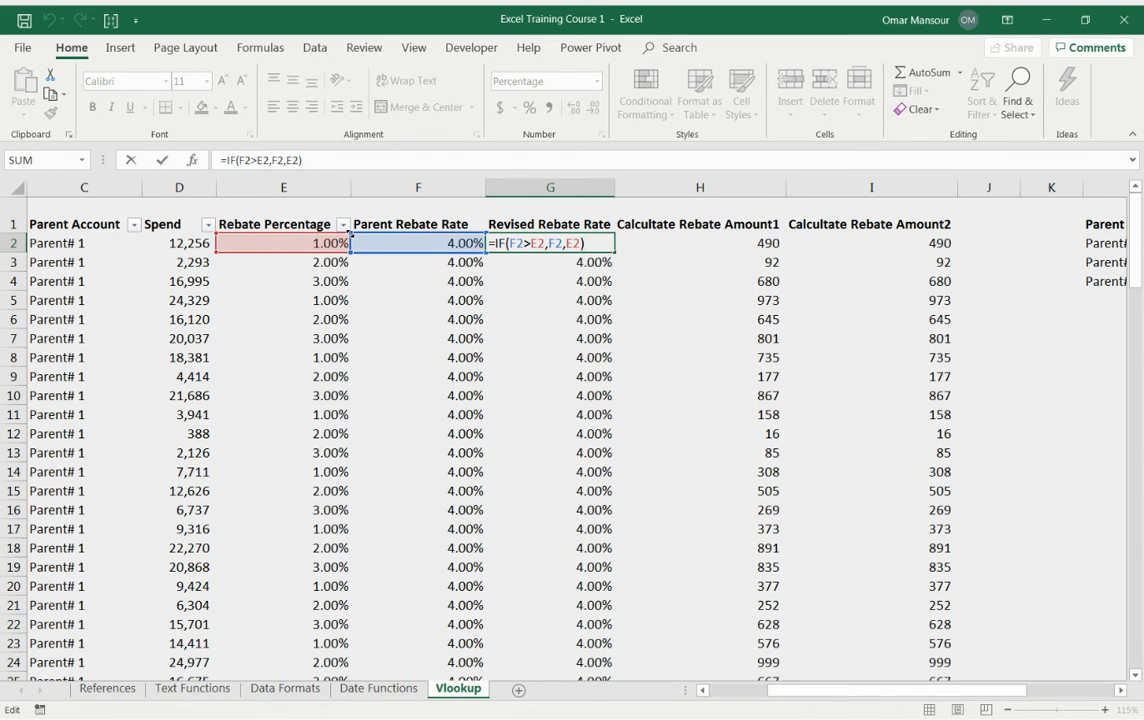
{"action": "key", "text": "ctrl+Return"}
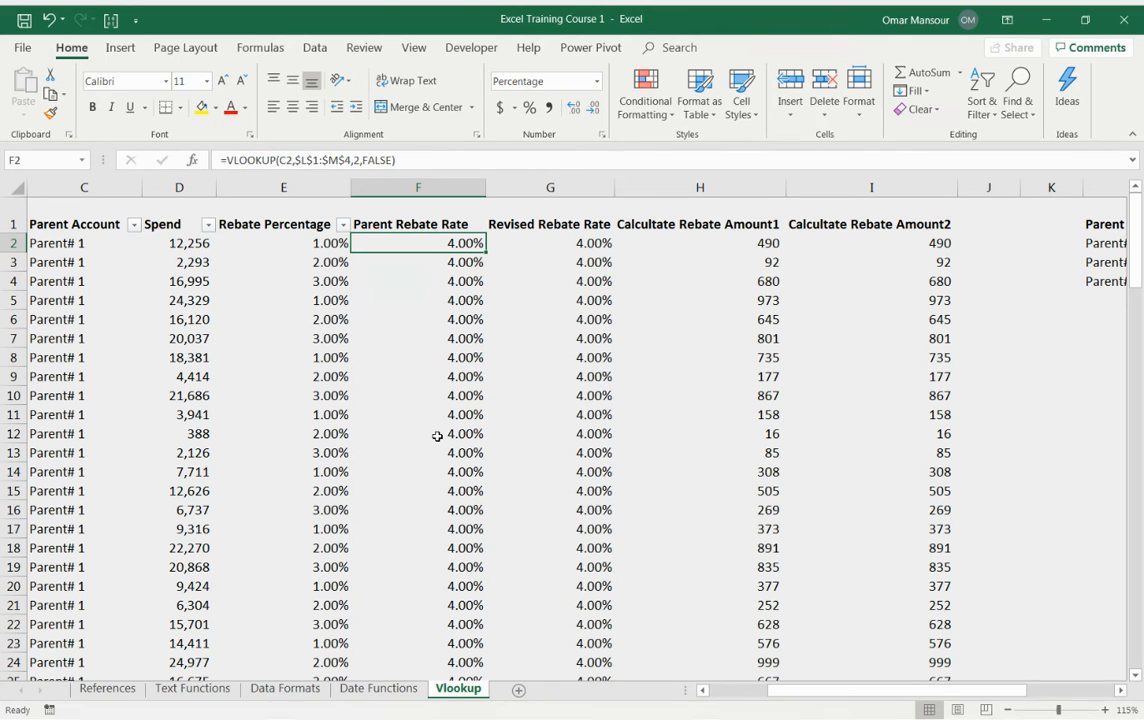
Step: Inspect the VLOOKUP formula in F2 and select the Parent Rebate Rate and Revised Rebate Rate columns together
{"action": "key", "text": "Left"}
{"action": "key", "text": "Right"}
{"action": "key", "text": "F2"}
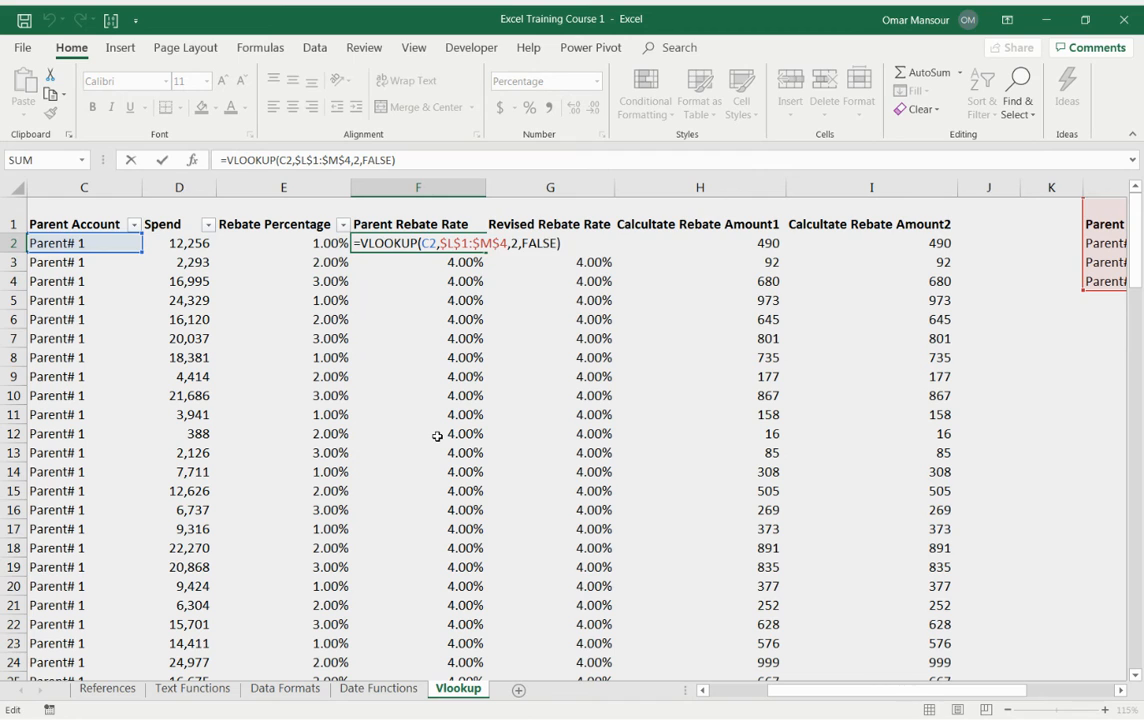
{"action": "key", "text": "Escape"}
{"action": "key", "text": "ctrl+space"}
{"action": "key", "text": "Right"}
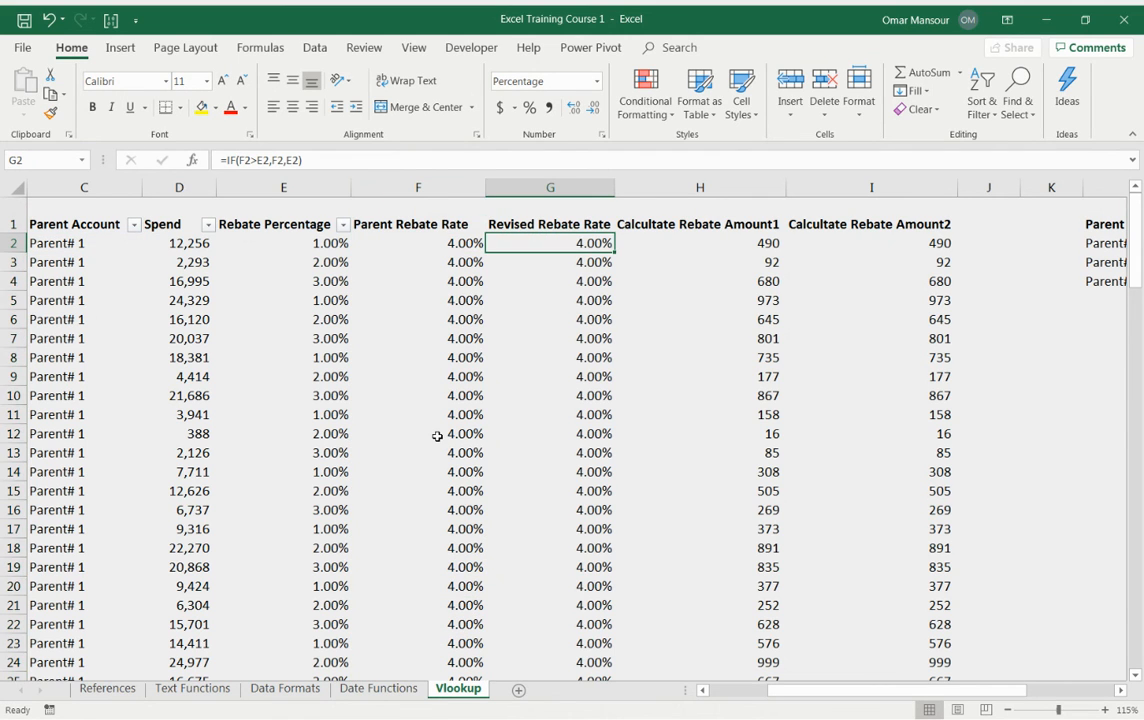
{"action": "key", "text": "ctrl+space"}
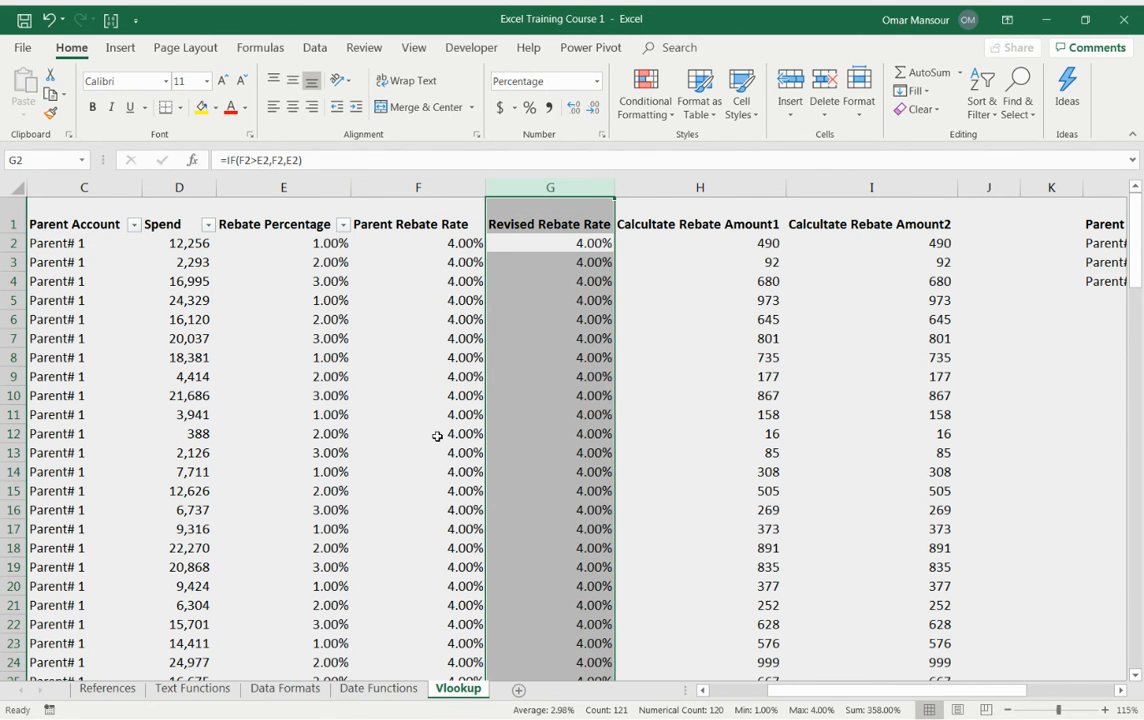
{"action": "key", "text": "Left"}
{"action": "key", "text": "ctrl+space"}
{"action": "key", "text": "shift+Right"}
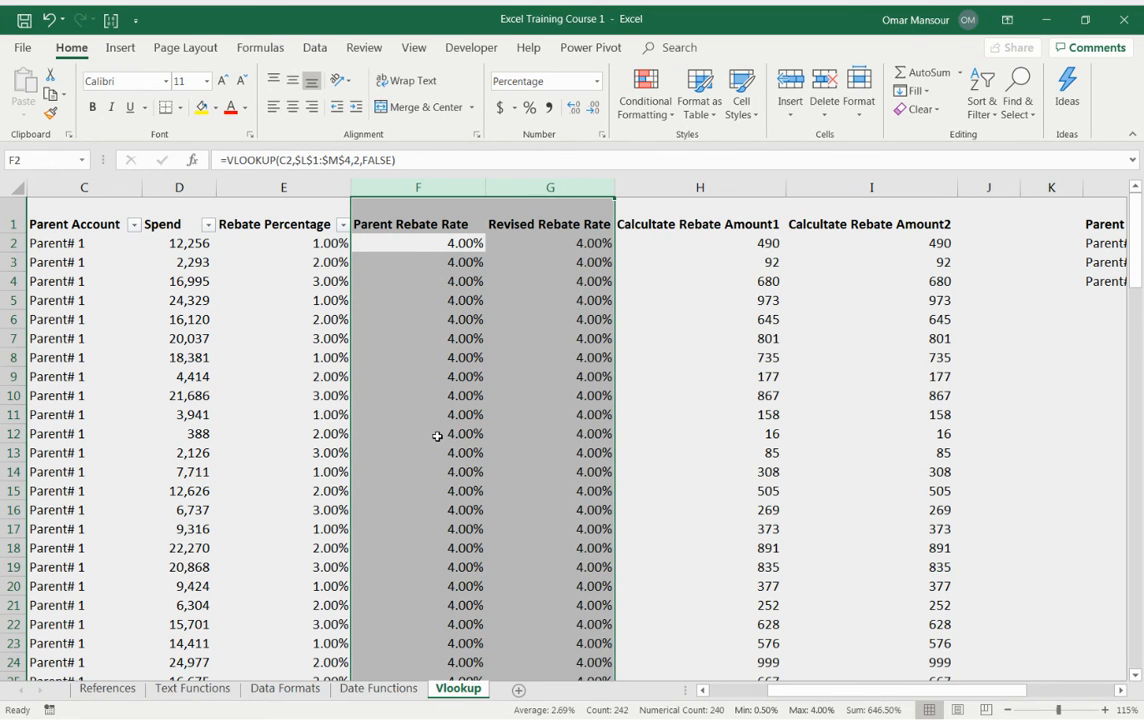
Step: Delete the two Calculate Rebate Amount columns H and I
{"action": "key", "text": "Right"}
{"action": "key", "text": "Right"}
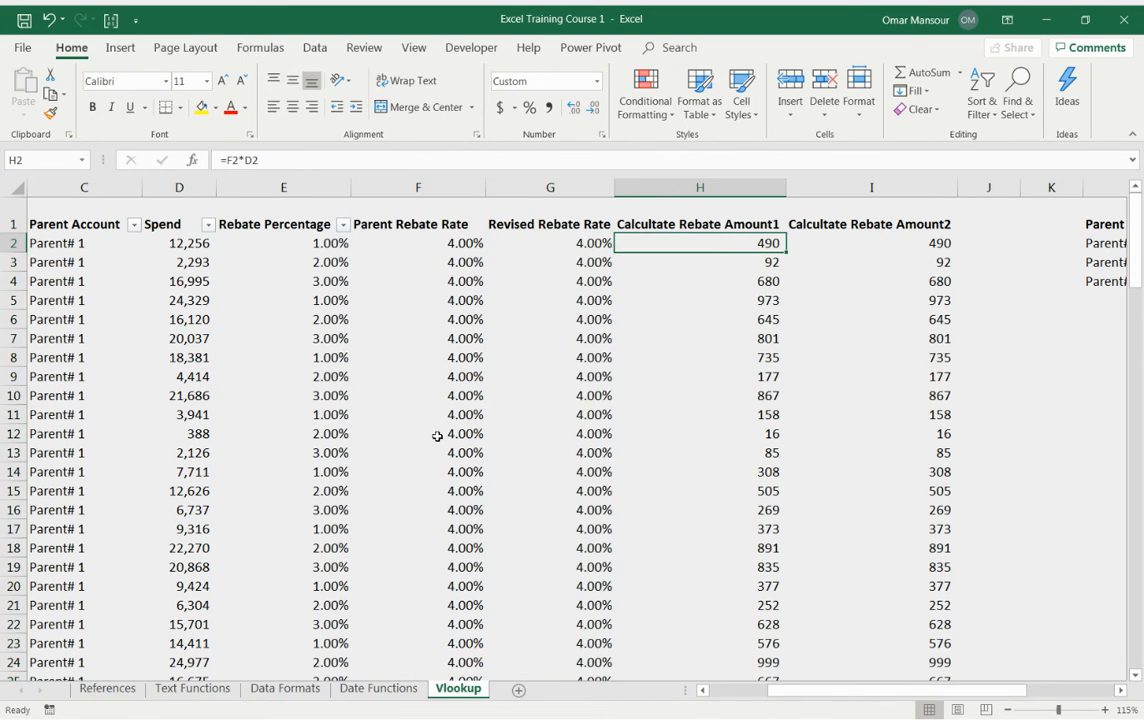
{"action": "key", "text": "ctrl+shift+Down"}
{"action": "key", "text": "shift+Right"}
{"action": "key", "text": "shift+F10"}
{"action": "key", "text": "d"}
Step: Inspect the contents of cells E2 and F2
{"action": "key", "text": "Left"}
{"action": "key", "text": "Left"}
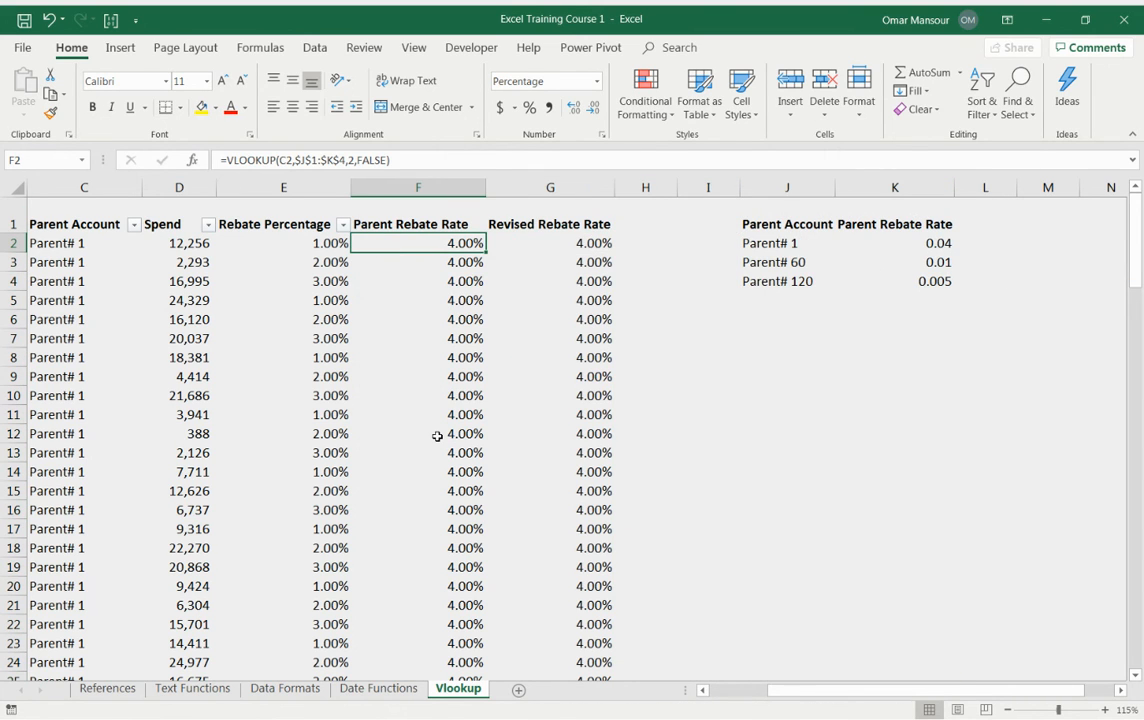
{"action": "key", "text": "Left"}
{"action": "key", "text": "F2"}
{"action": "key", "text": "Escape"}
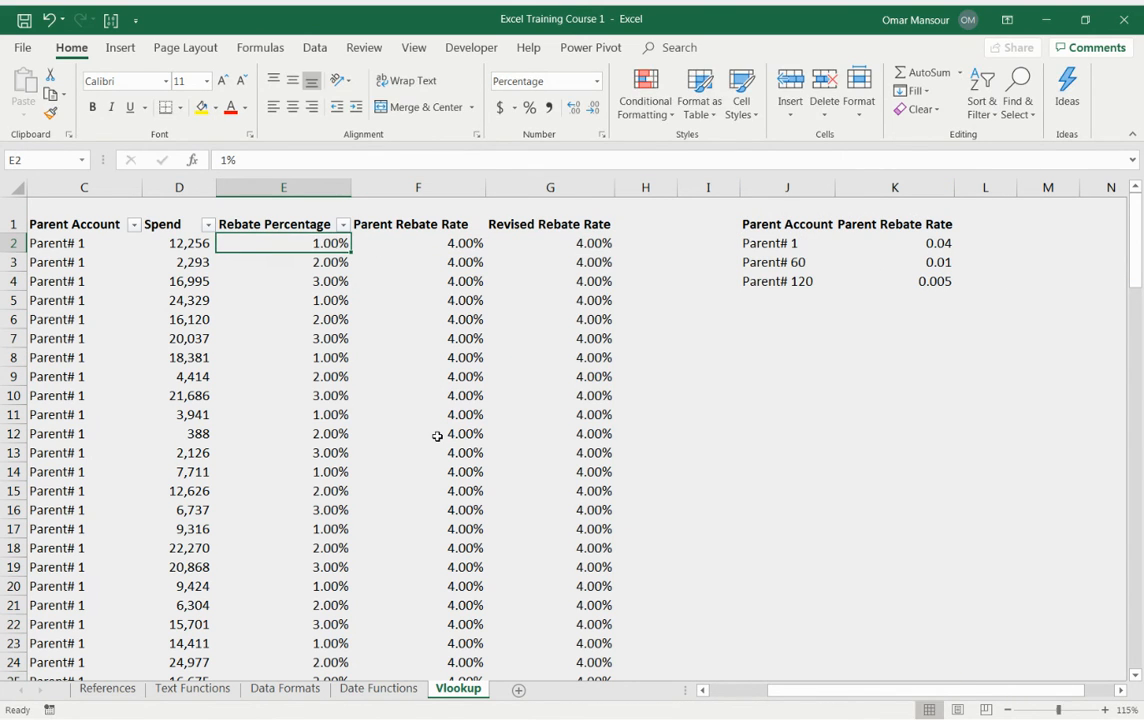
{"action": "key", "text": "Right"}
{"action": "key", "text": "F2"}
{"action": "key", "text": "Escape"}
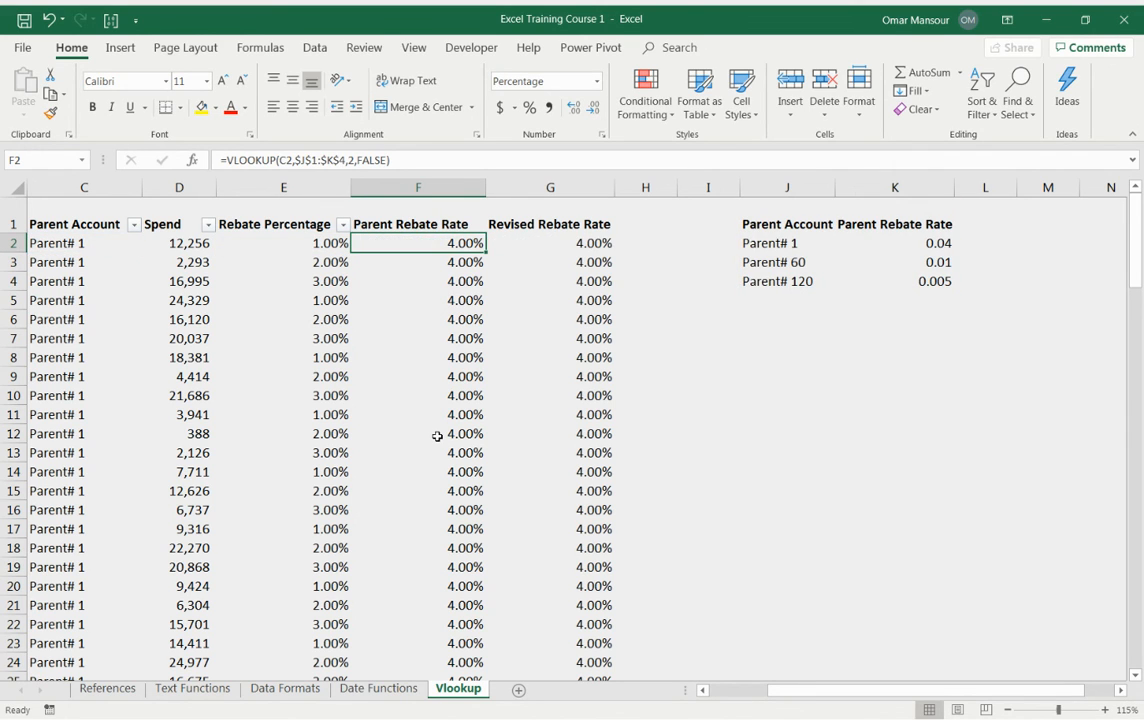
Step: Inspect the IF formula in the Revised Rebate Rate cell G2 and its arguments
{"action": "key", "text": "Right"}
{"action": "key", "text": "F2"}
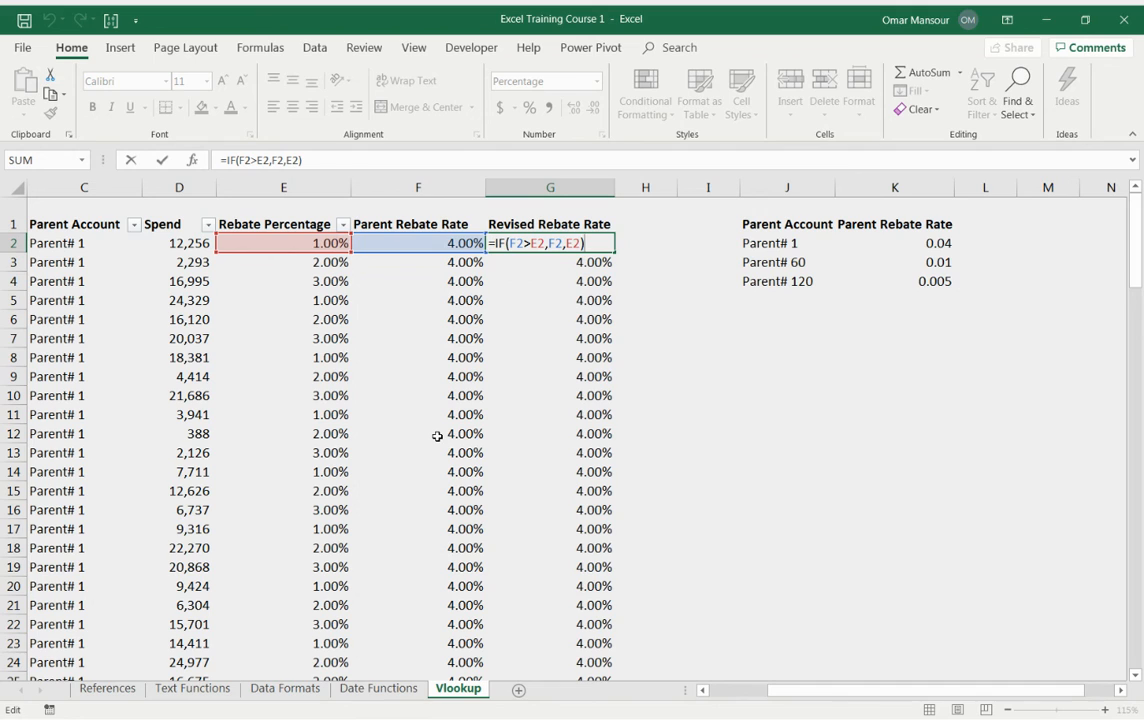
{"action": "key", "text": "Left"}
{"action": "key", "text": "Left"}
{"action": "key", "text": "Left"}
{"action": "key", "text": "Left"}
{"action": "key", "text": "Left"}
{"action": "key", "text": "Left"}
{"action": "key", "text": "Left"}
{"action": "key", "text": "Left"}
{"action": "key", "text": "Left"}
{"action": "key", "text": "Left"}
{"action": "key", "text": "Left"}
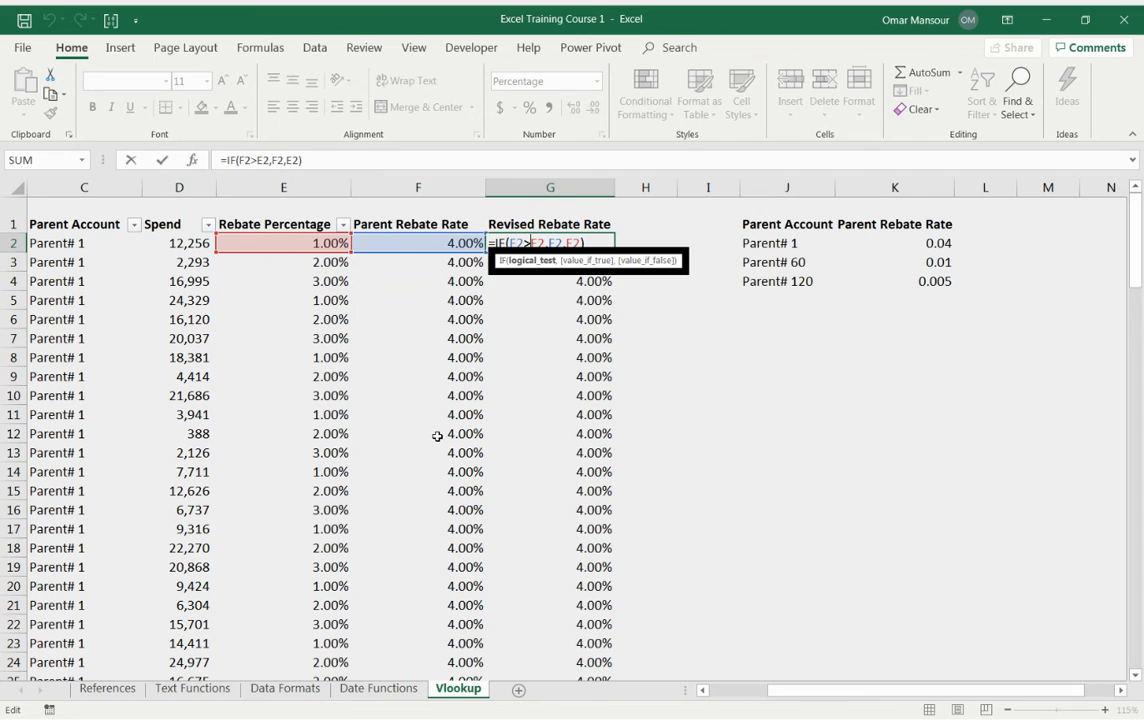
{"action": "key", "text": "Right"}
{"action": "key", "text": "Right"}
{"action": "key", "text": "Right"}
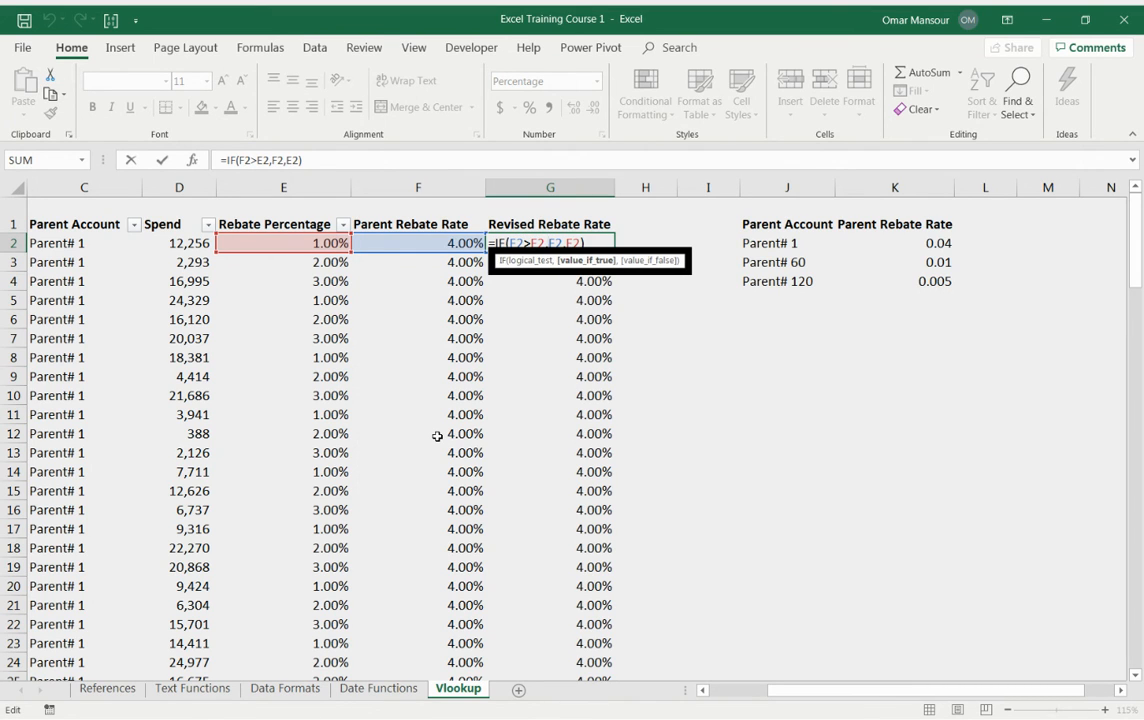
{"action": "key", "text": "Escape"}
Step: Copy the VLOOKUP expression from the formula in F2
{"action": "key", "text": "Left"}
{"action": "key", "text": "F2"}
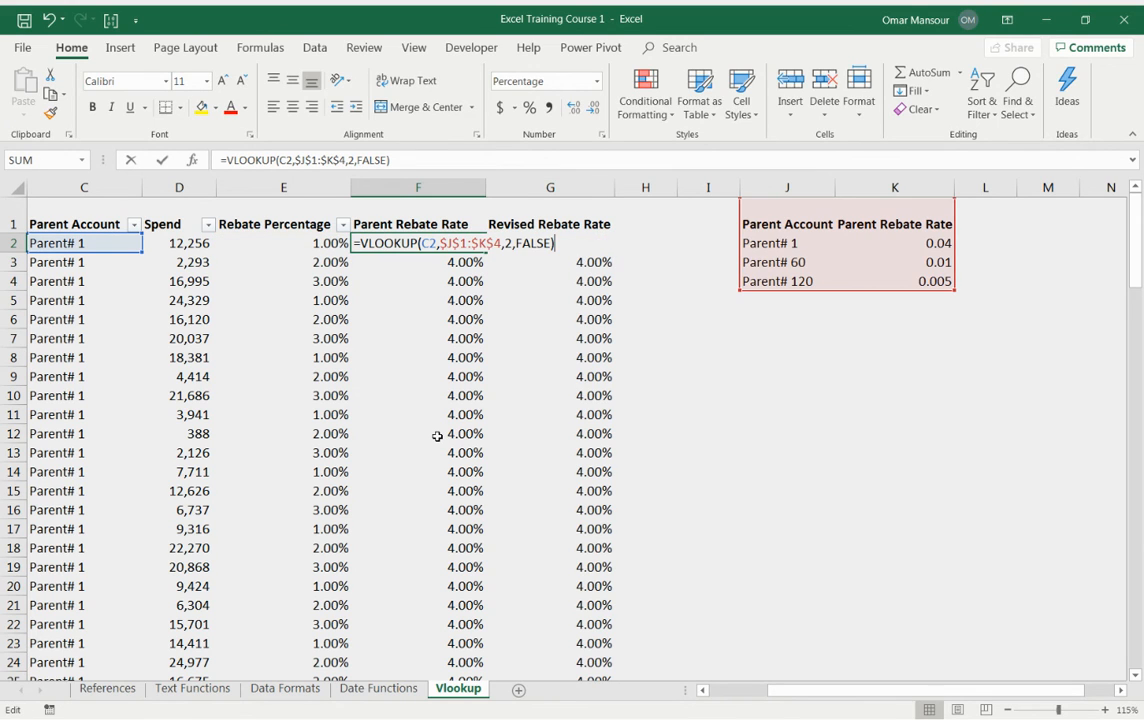
{"action": "key", "text": "shift+Left"}
{"action": "key", "text": "shift+Left"}
{"action": "key", "text": "shift+Left"}
{"action": "key", "text": "shift+Left"}
{"action": "key", "text": "shift+Left"}
{"action": "key", "text": "shift+Left"}
{"action": "key", "text": "shift+Left"}
{"action": "key", "text": "shift+Left"}
{"action": "key", "text": "shift+Left"}
{"action": "key", "text": "shift+Left"}
{"action": "key", "text": "shift+Left"}
{"action": "key", "text": "shift+Left"}
{"action": "key", "text": "shift+Left"}
{"action": "key", "text": "shift+Left"}
{"action": "key", "text": "shift+Left"}
{"action": "key", "text": "shift+Left"}
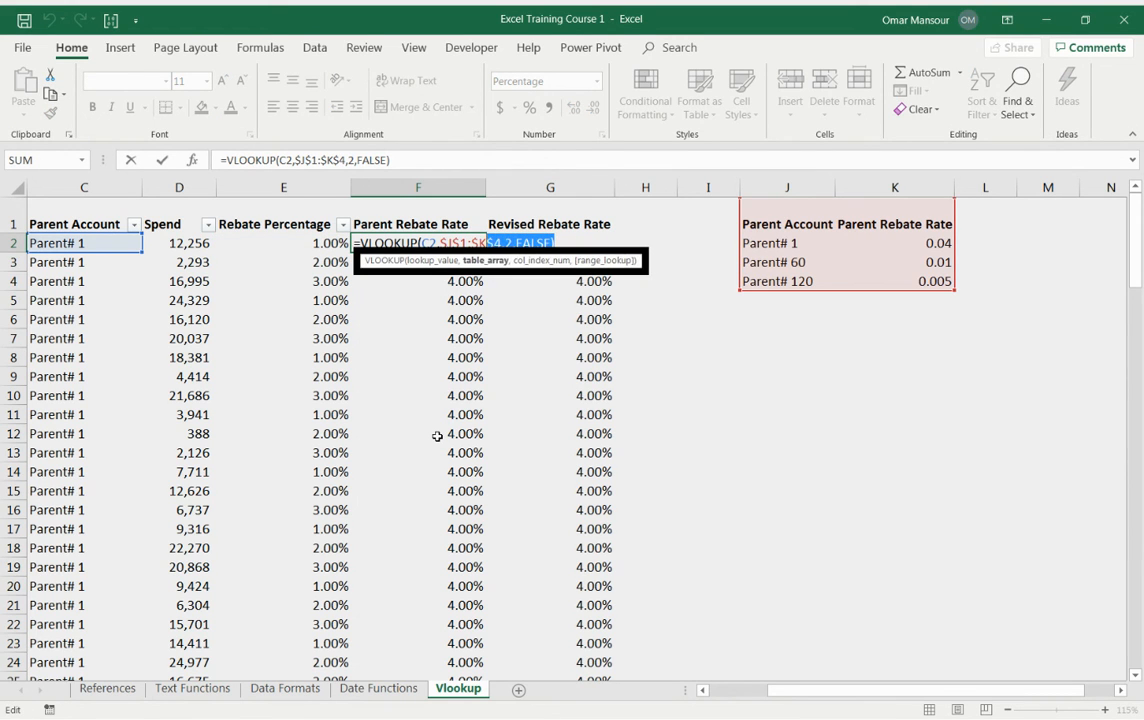
{"action": "key", "text": "shift+Left"}
{"action": "key", "text": "shift+Left"}
{"action": "key", "text": "shift+Left"}
{"action": "key", "text": "shift+Left"}
{"action": "key", "text": "shift+Left"}
{"action": "key", "text": "shift+Left"}
{"action": "key", "text": "shift+Left"}
{"action": "key", "text": "shift+Left"}
{"action": "key", "text": "shift+Left"}
{"action": "key", "text": "shift+Left"}
{"action": "key", "text": "shift+Left"}
{"action": "key", "text": "shift+Left"}
{"action": "key", "text": "shift+Left"}
{"action": "key", "text": "ctrl+c"}
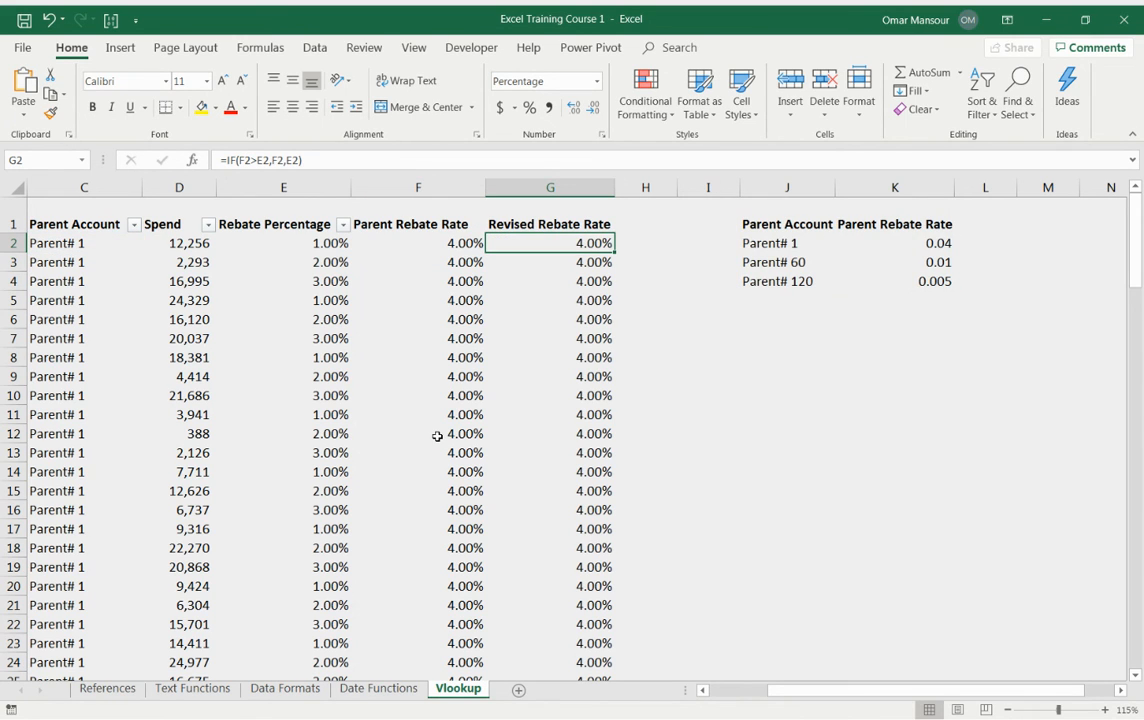
Step: Replace both F2 references in G2's IF formula with the copied VLOOKUP(C2,$J$1:$K$4,2,FALSE) expression
{"action": "key", "text": "F2"}
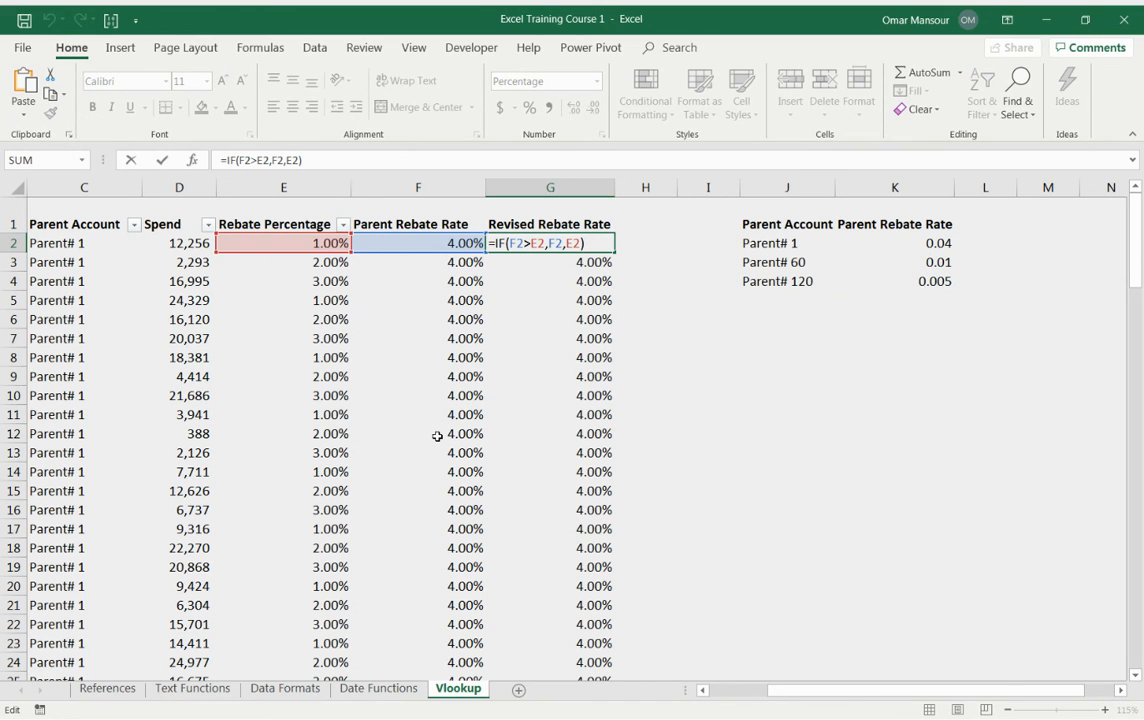
{"action": "key", "text": "Left"}
{"action": "key", "text": "Left"}
{"action": "key", "text": "Left"}
{"action": "key", "text": "Left"}
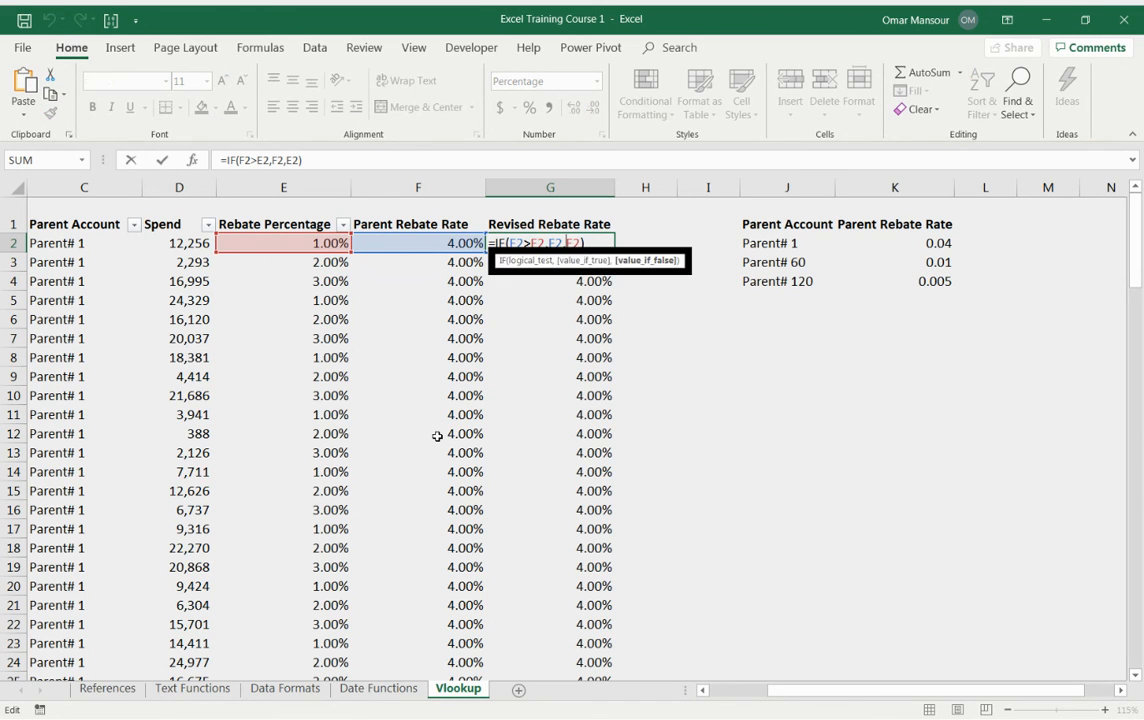
{"action": "key", "text": "shift+Left"}
{"action": "key", "text": "shift+Left"}
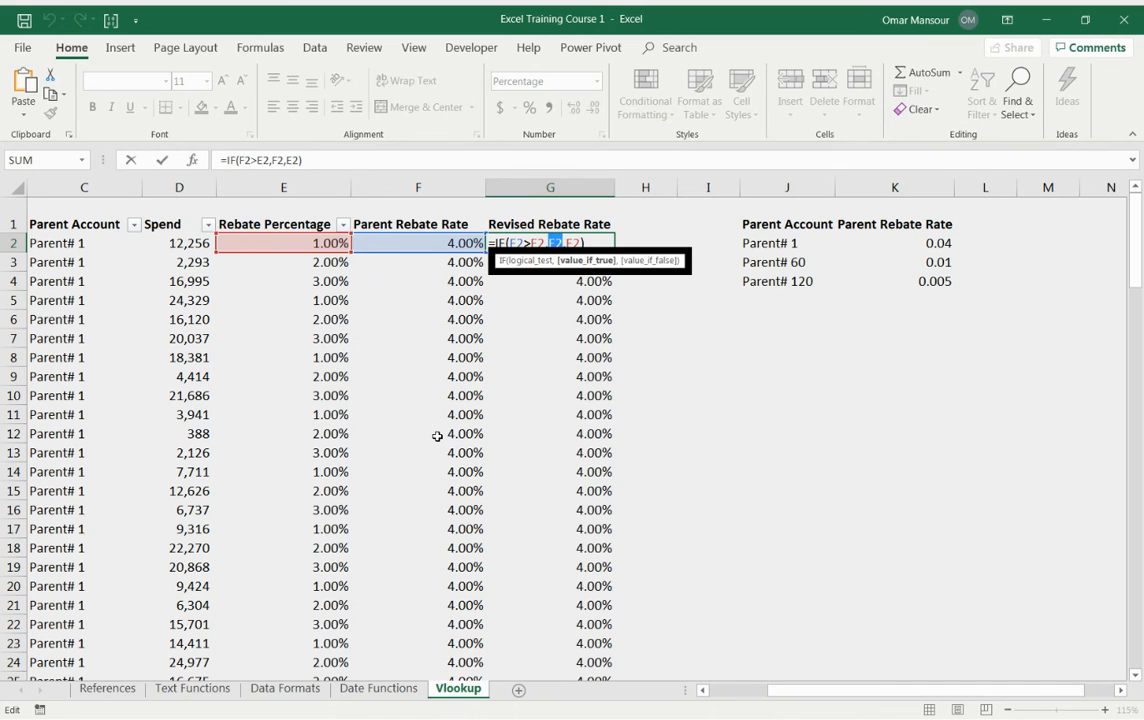
{"action": "key", "text": "ctrl+v"}
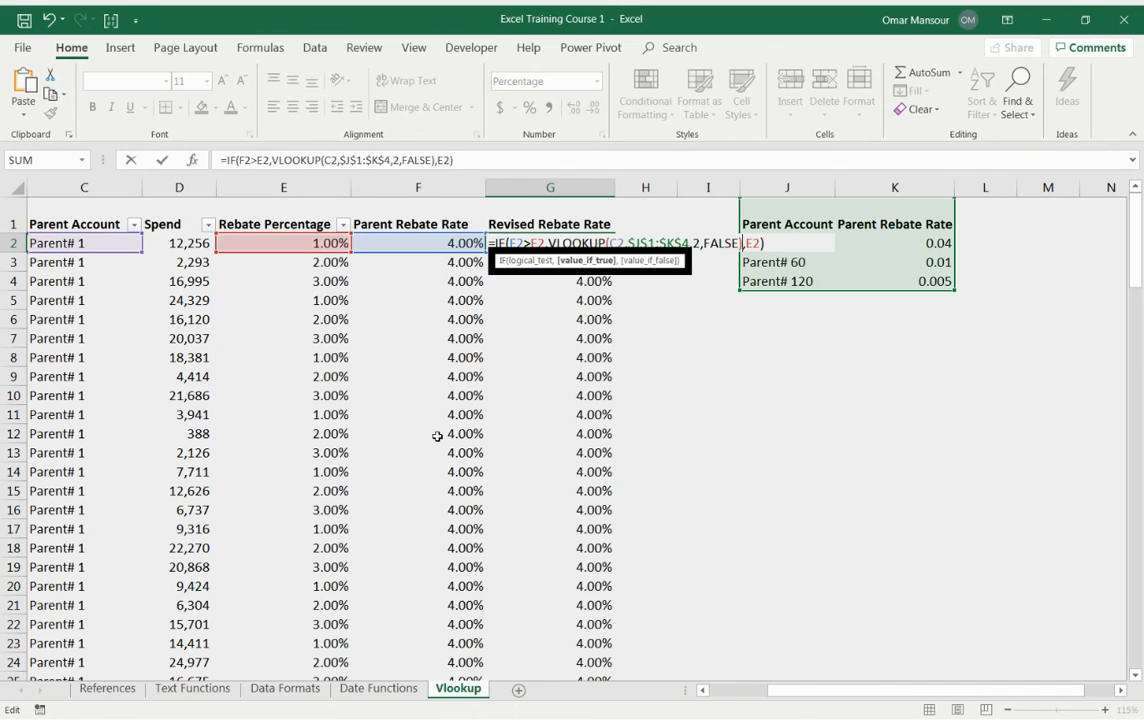
{"action": "key", "text": "Left"}
{"action": "key", "text": "Left"}
{"action": "key", "text": "Left"}
{"action": "key", "text": "Left"}
{"action": "key", "text": "Left"}
{"action": "key", "text": "Left"}
{"action": "key", "text": "Left"}
{"action": "key", "text": "Left"}
{"action": "key", "text": "Left"}
{"action": "key", "text": "Left"}
{"action": "key", "text": "Left"}
{"action": "key", "text": "Left"}
{"action": "key", "text": "Left"}
{"action": "key", "text": "Left"}
{"action": "key", "text": "Left"}
{"action": "key", "text": "Left"}
{"action": "key", "text": "Left"}
{"action": "key", "text": "Left"}
{"action": "key", "text": "Left"}
{"action": "key", "text": "Left"}
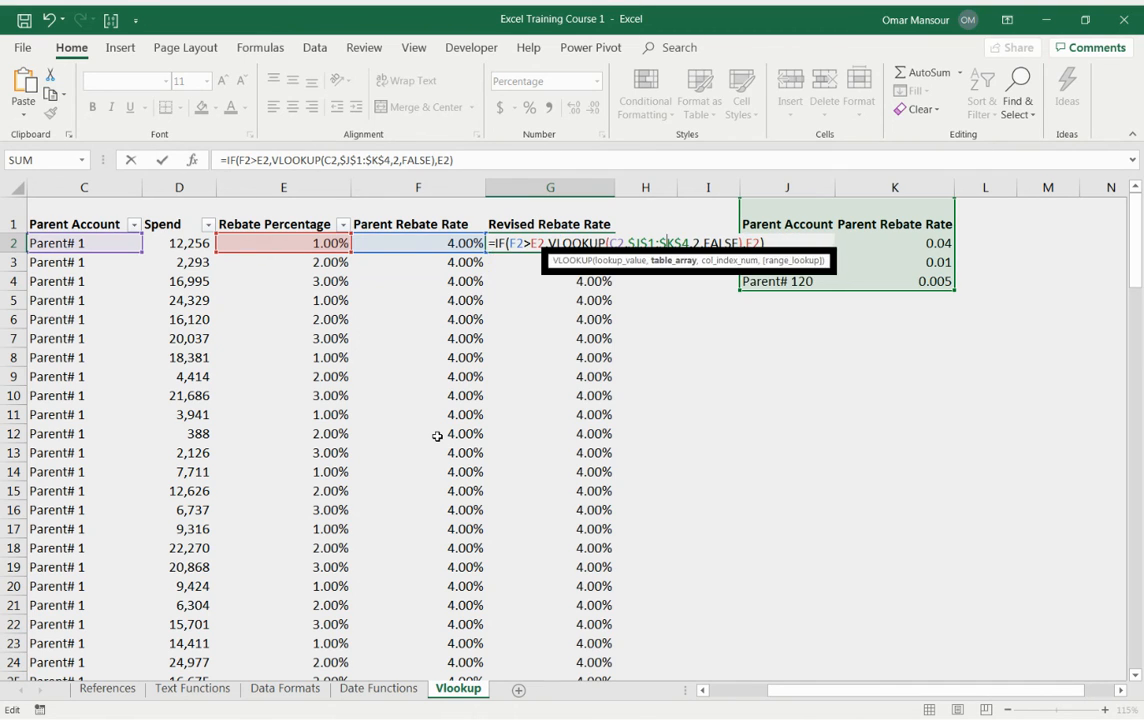
{"action": "key", "text": "shift+Left"}
{"action": "key", "text": "shift+Left"}
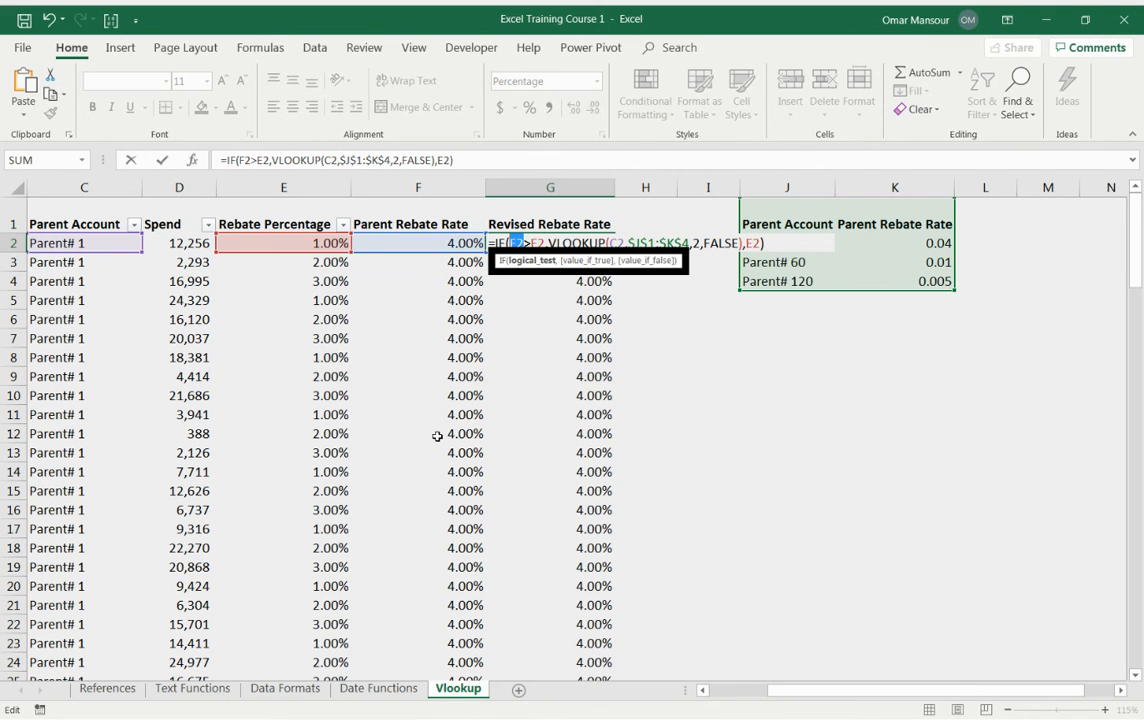
{"action": "key", "text": "ctrl+v"}
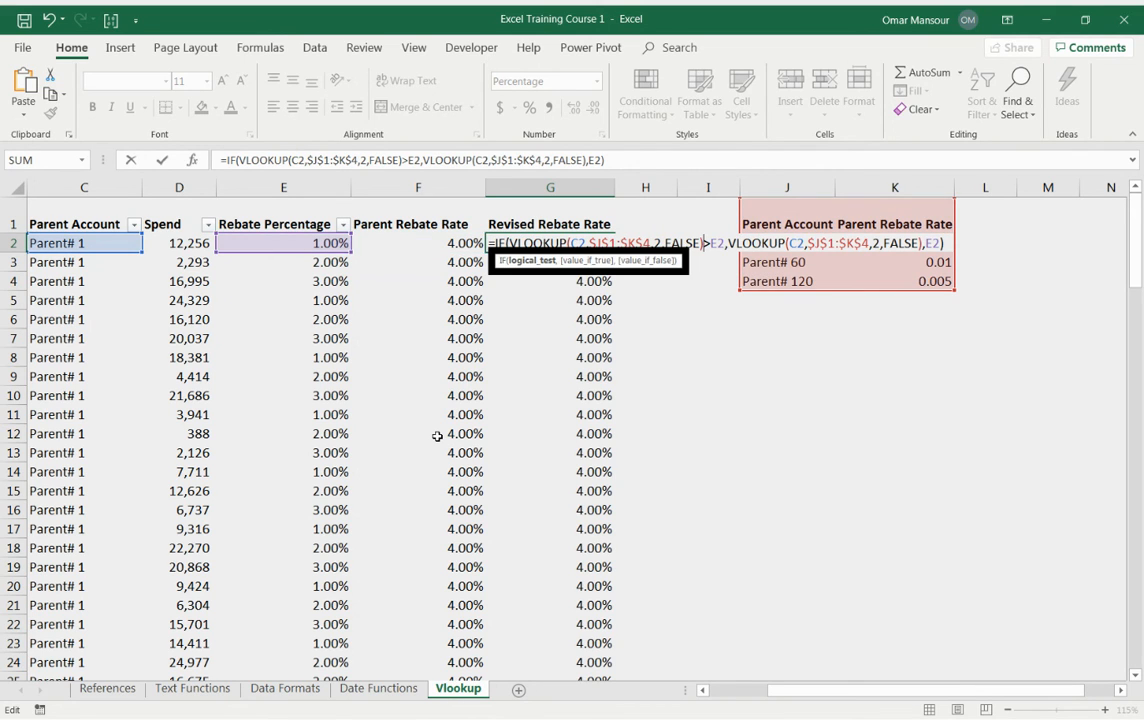
{"action": "key", "text": "Return"}
Step: Copy the new G2 formula down the whole Revised Rebate Rate column to row 121
{"action": "key", "text": "Left"}
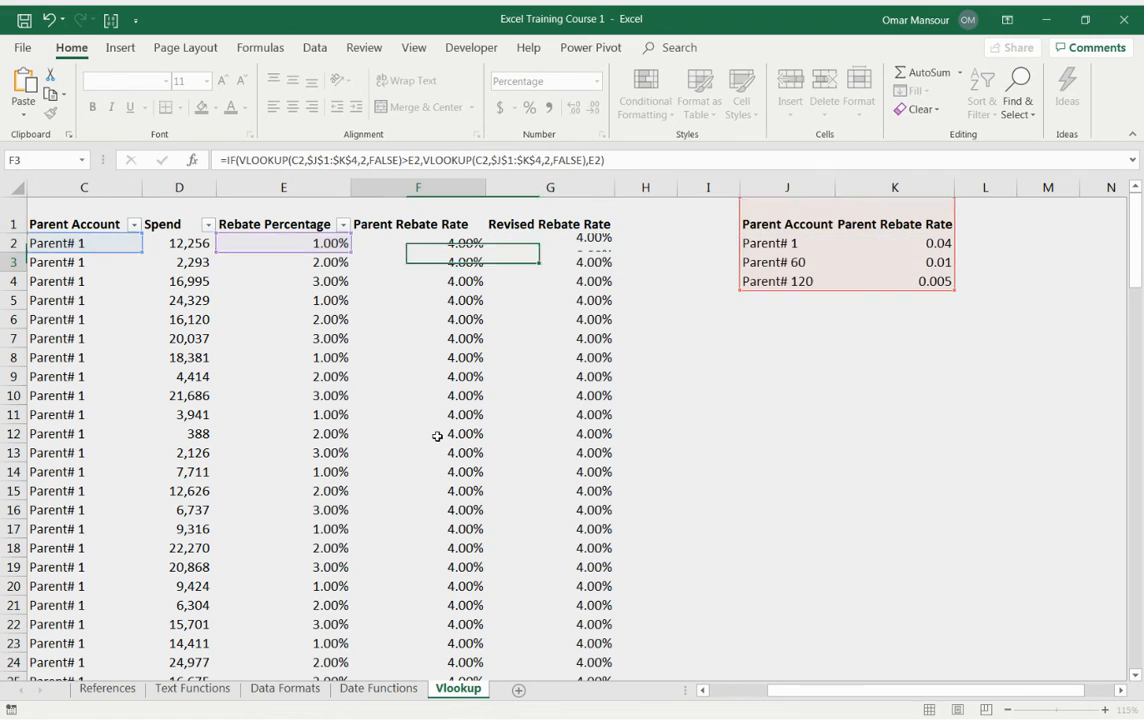
{"action": "key", "text": "Right"}
{"action": "key", "text": "Up"}
{"action": "key", "text": "F2"}
{"action": "key", "text": "Escape"}
{"action": "key", "text": "ctrl+c"}
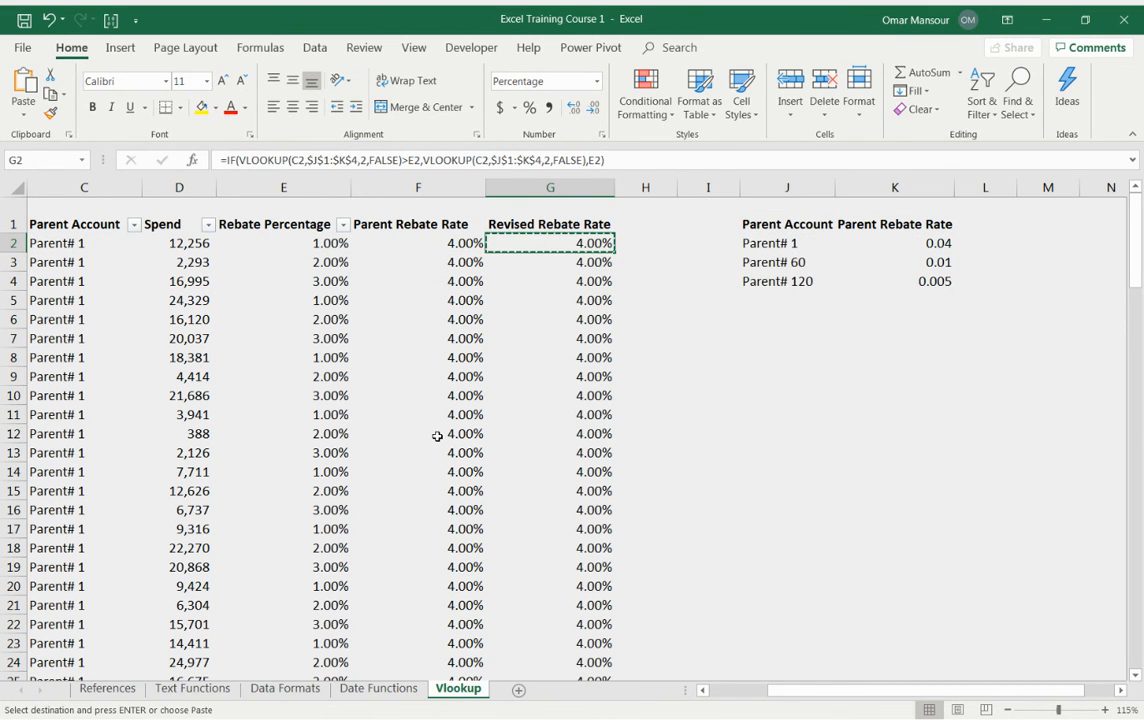
{"action": "key", "text": "ctrl+shift+Down"}
{"action": "key", "text": "ctrl+v"}
{"action": "key", "text": "shift+Up"}
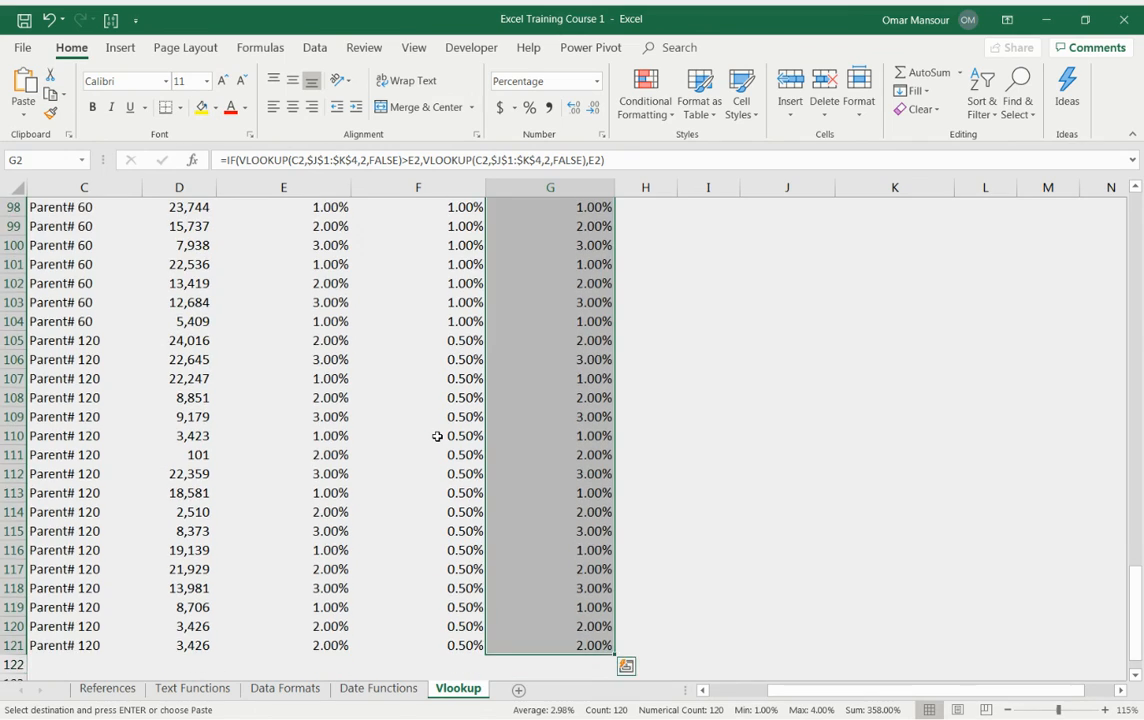
{"action": "key", "text": "ctrl+v"}
Step: Check the filled Revised Rebate Rate formulas at the column's end and in rows 2 and 3
{"action": "key", "text": "ctrl+Down"}
{"action": "key", "text": "Down"}
{"action": "key", "text": "Up"}
{"action": "key", "text": "ctrl+Up"}
{"action": "key", "text": "Down"}
{"action": "key", "text": "F2"}
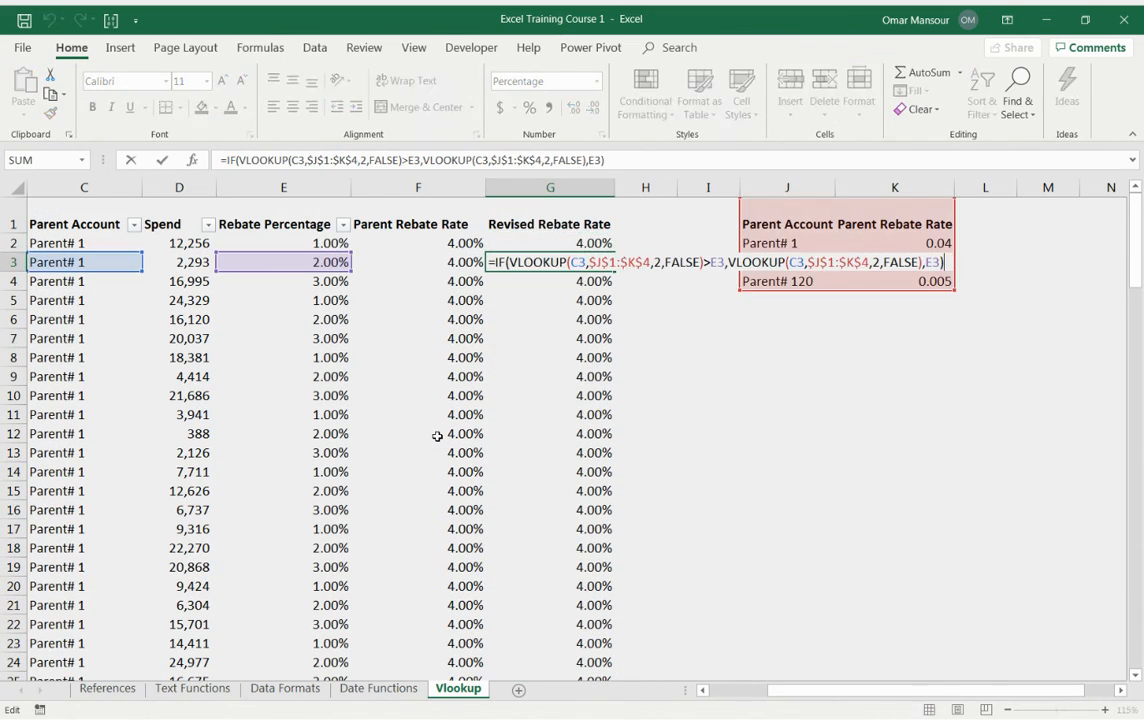
{"action": "key", "text": "Escape"}
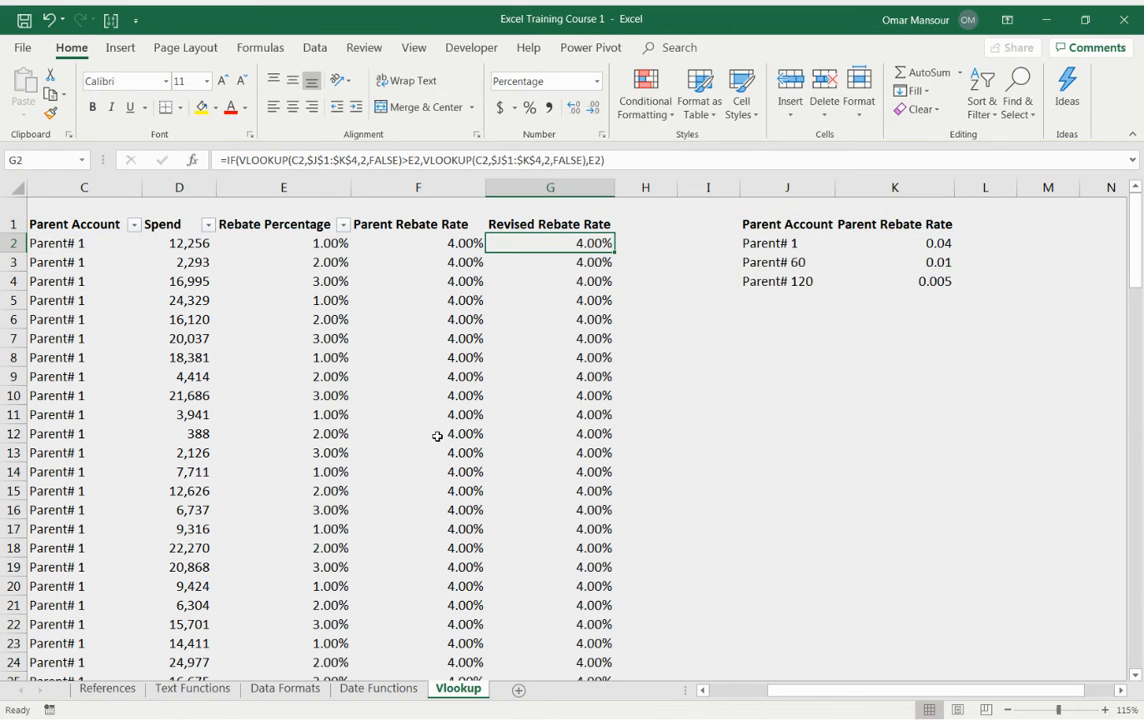
{"action": "key", "text": "F2"}
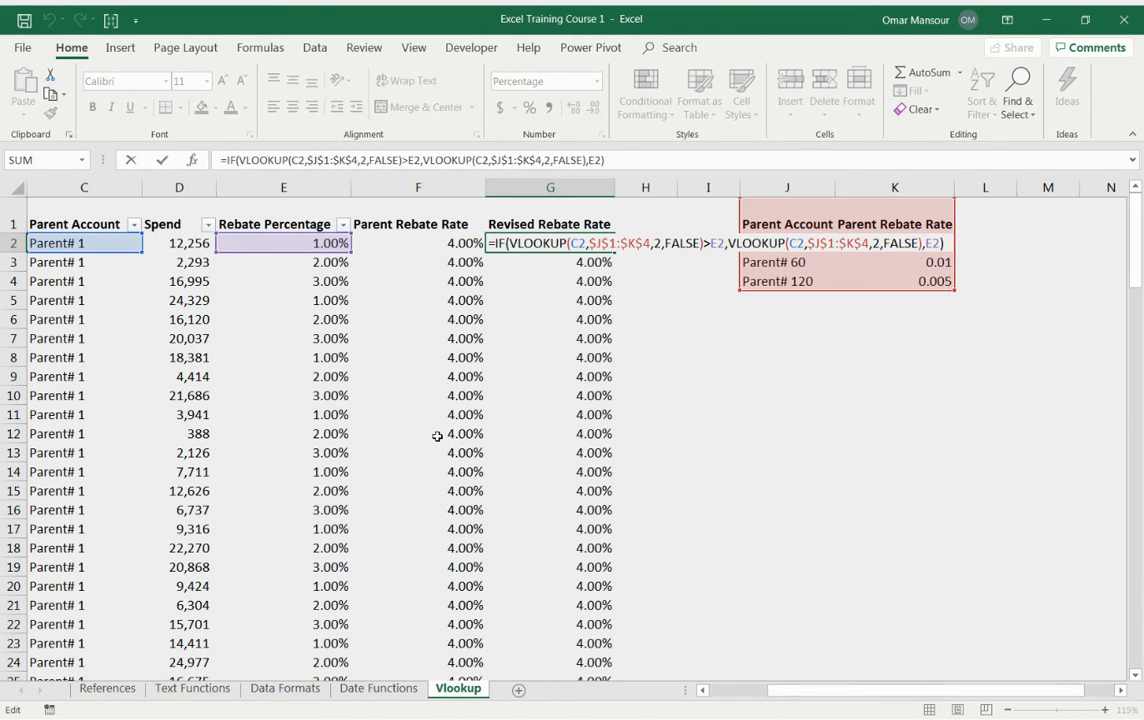
{"action": "key", "text": "Escape"}
{"action": "key", "text": "F2"}
{"action": "key", "text": "Escape"}
Step: Delete the Parent Rebate Rate column
{"action": "key", "text": "Left"}
{"action": "key", "text": "ctrl+space"}
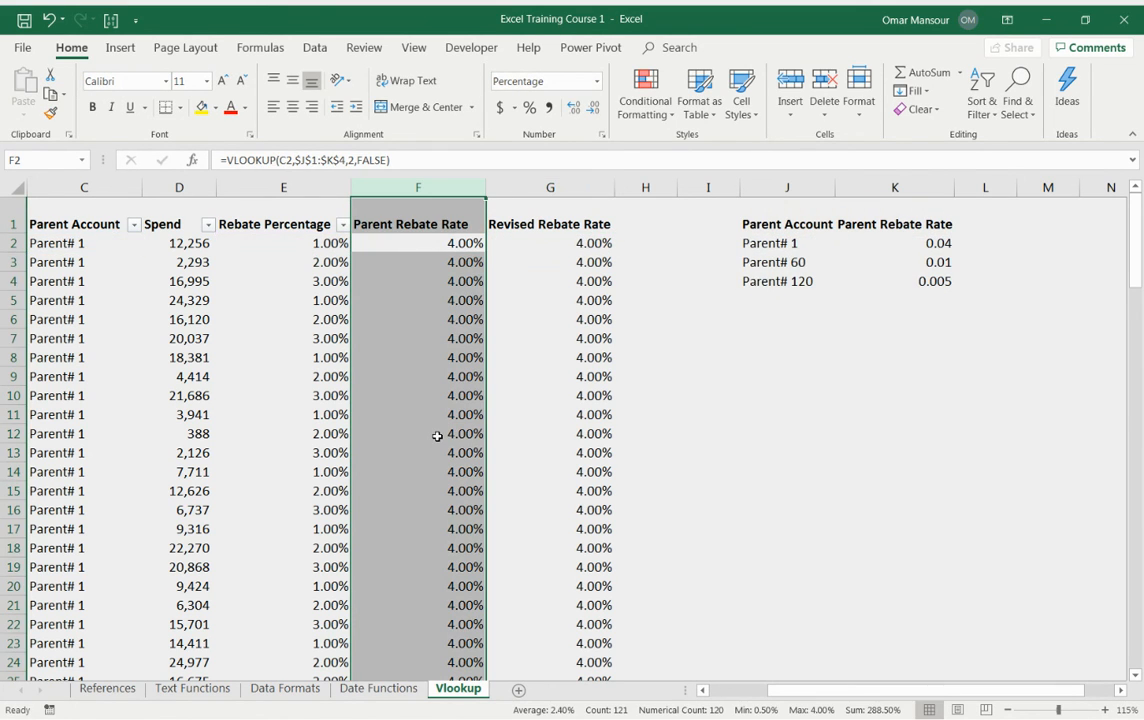
{"action": "key", "text": "shift+F10"}
{"action": "key", "text": "d"}
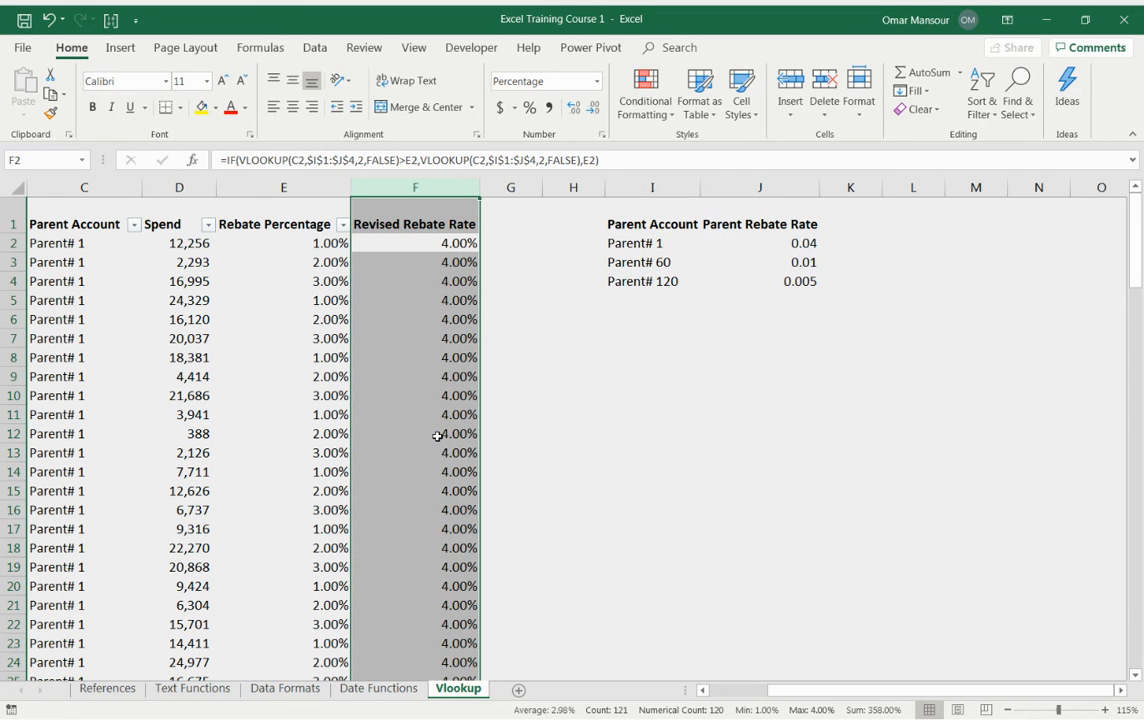
Step: Inspect the Revised Rebate Rate formulas in several rows after the column deletion
{"action": "key", "text": "Down"}
{"action": "key", "text": "Up"}
{"action": "key", "text": "F2"}
{"action": "key", "text": "Return"}
{"action": "key", "text": "F2"}
{"action": "key", "text": "Return"}
{"action": "key", "text": "F2"}
{"action": "key", "text": "Return"}
{"action": "key", "text": "F2"}
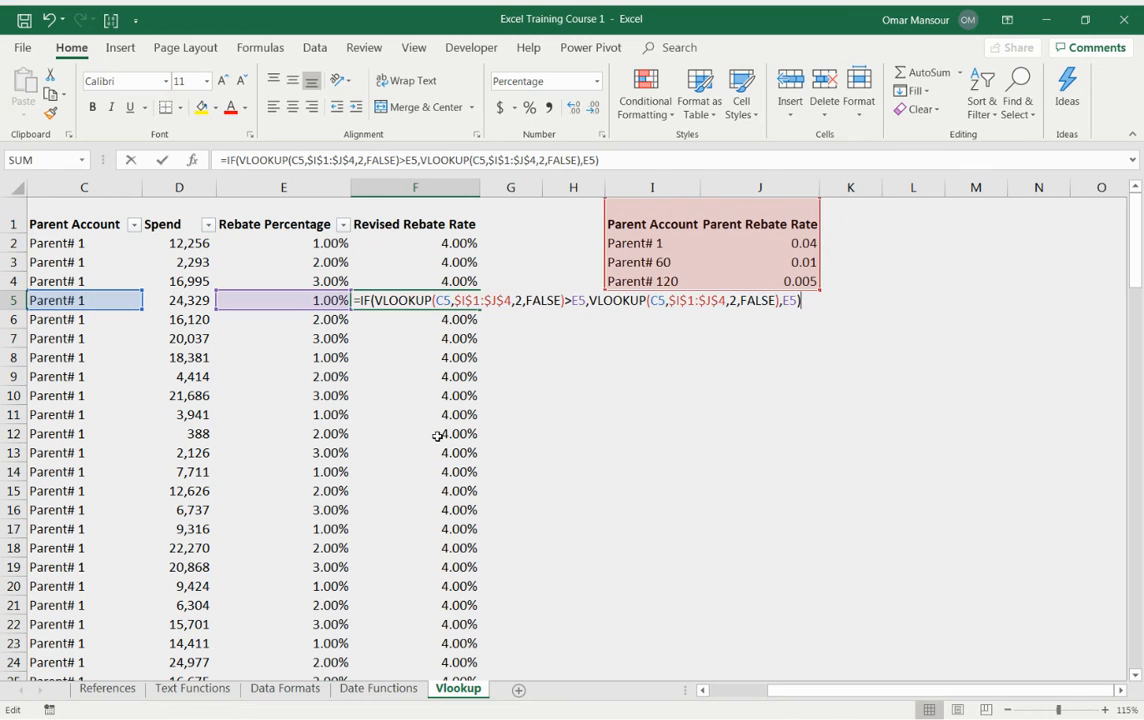
{"action": "key", "text": "Return"}
{"action": "key", "text": "F2"}
{"action": "key", "text": "F2"}
{"action": "key", "text": "Return"}
{"action": "key", "text": "F2"}
{"action": "key", "text": "Escape"}
{"action": "key", "text": "F2"}
{"action": "key", "text": "Escape"}
{"action": "key", "text": "F2"}
{"action": "key", "text": "Escape"}
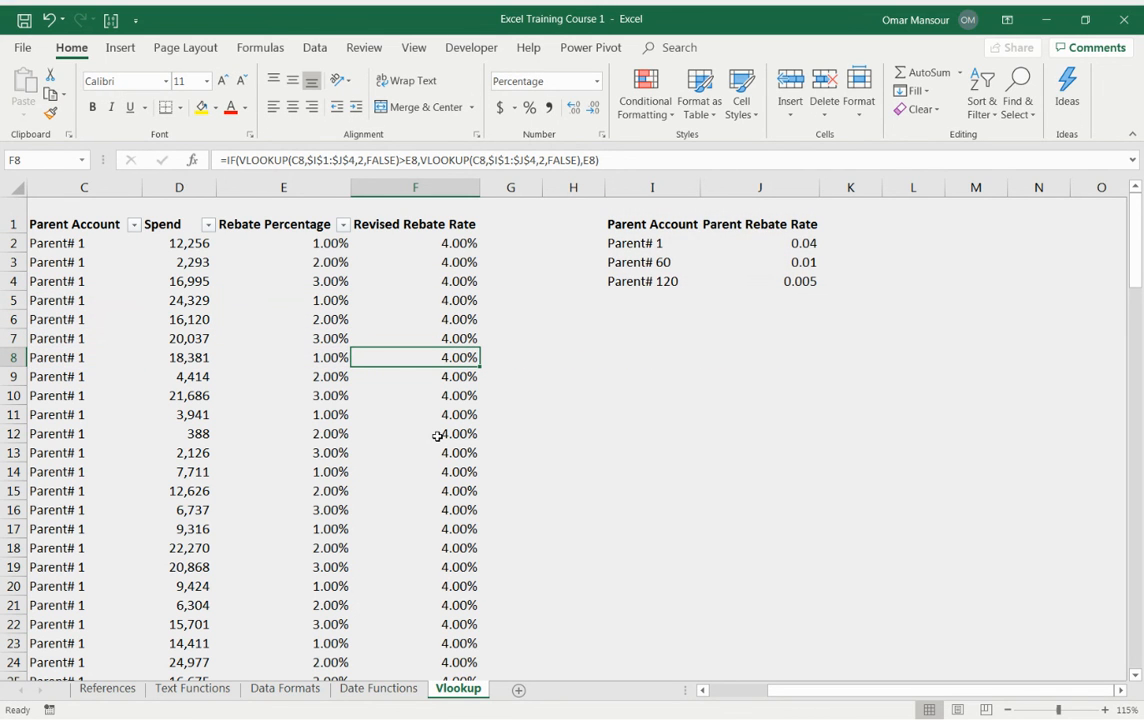
Step: Review the vendor, parent account, rebate percentage and revised rate cells in the first rows
{"action": "key", "text": "Left"}
{"action": "key", "text": "Left"}
{"action": "key", "text": "Left"}
{"action": "key", "text": "Left"}
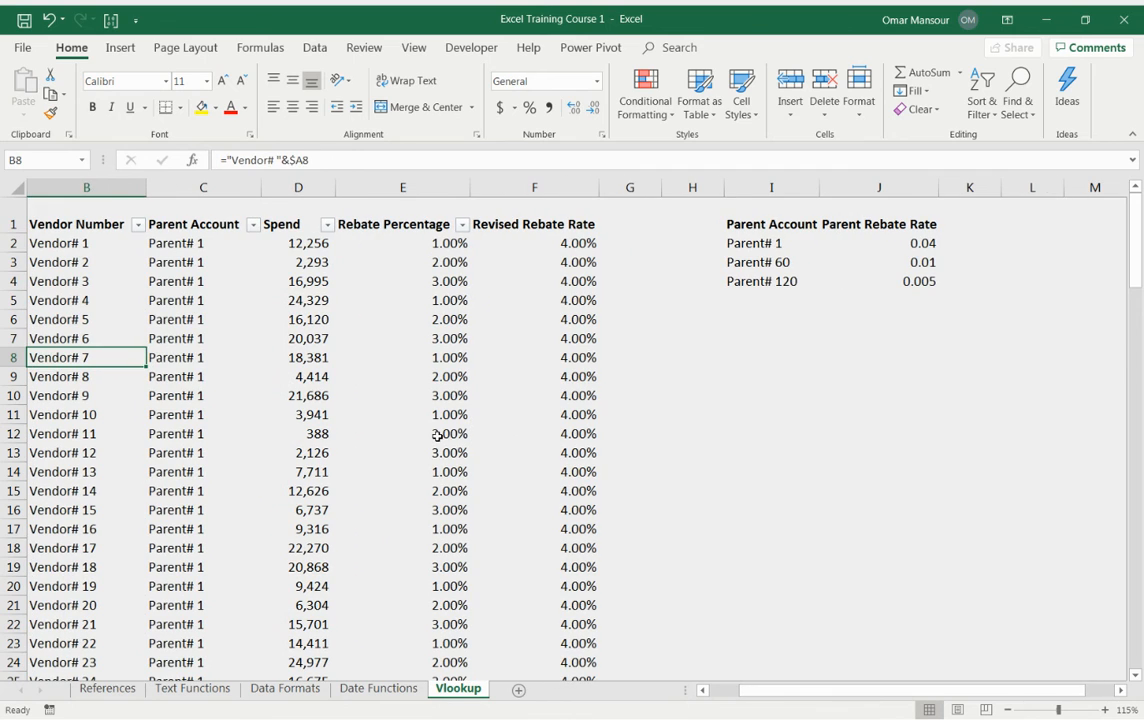
{"action": "key", "text": "Up"}
{"action": "key", "text": "Up"}
{"action": "key", "text": "Up"}
{"action": "key", "text": "Right"}
{"action": "key", "text": "Right"}
{"action": "key", "text": "Right"}
{"action": "key", "text": "Right"}
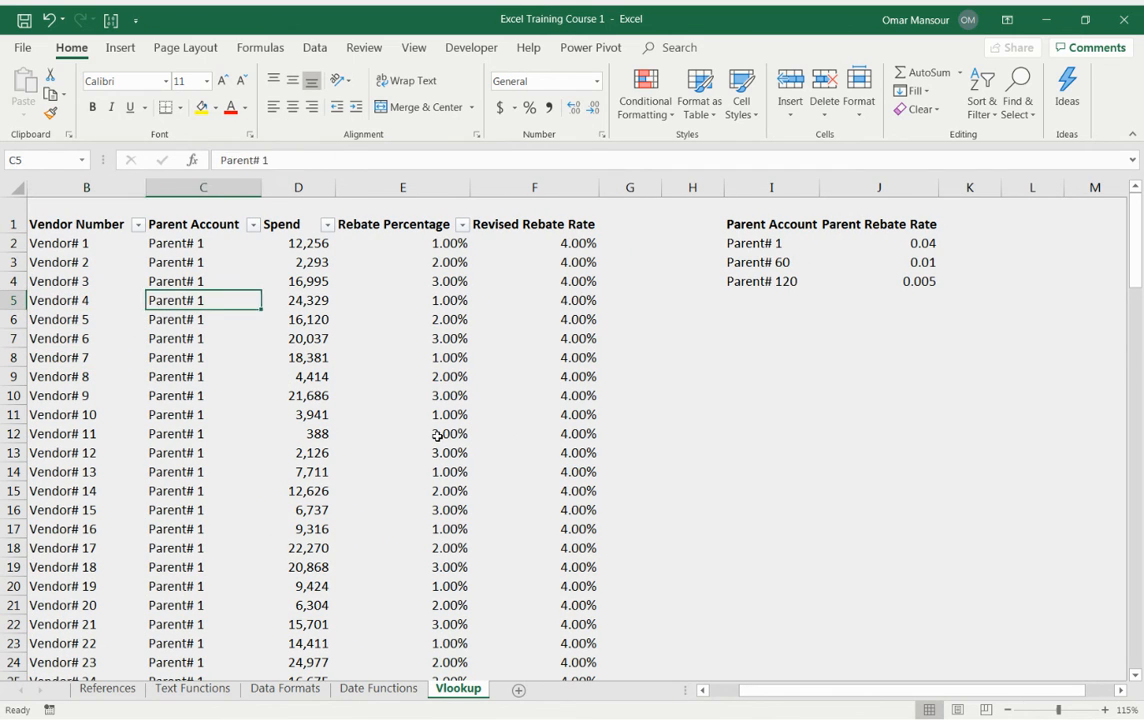
{"action": "key", "text": "Right"}
{"action": "key", "text": "Right"}
{"action": "key", "text": "Left"}
{"action": "key", "text": "F2"}
{"action": "key", "text": "Escape"}
{"action": "key", "text": "Left"}
{"action": "key", "text": "F2"}
{"action": "key", "text": "Escape"}
{"action": "key", "text": "Up"}
{"action": "key", "text": "F2"}
{"action": "key", "text": "Escape"}
{"action": "key", "text": "Up"}
{"action": "key", "text": "F2"}
{"action": "key", "text": "Escape"}
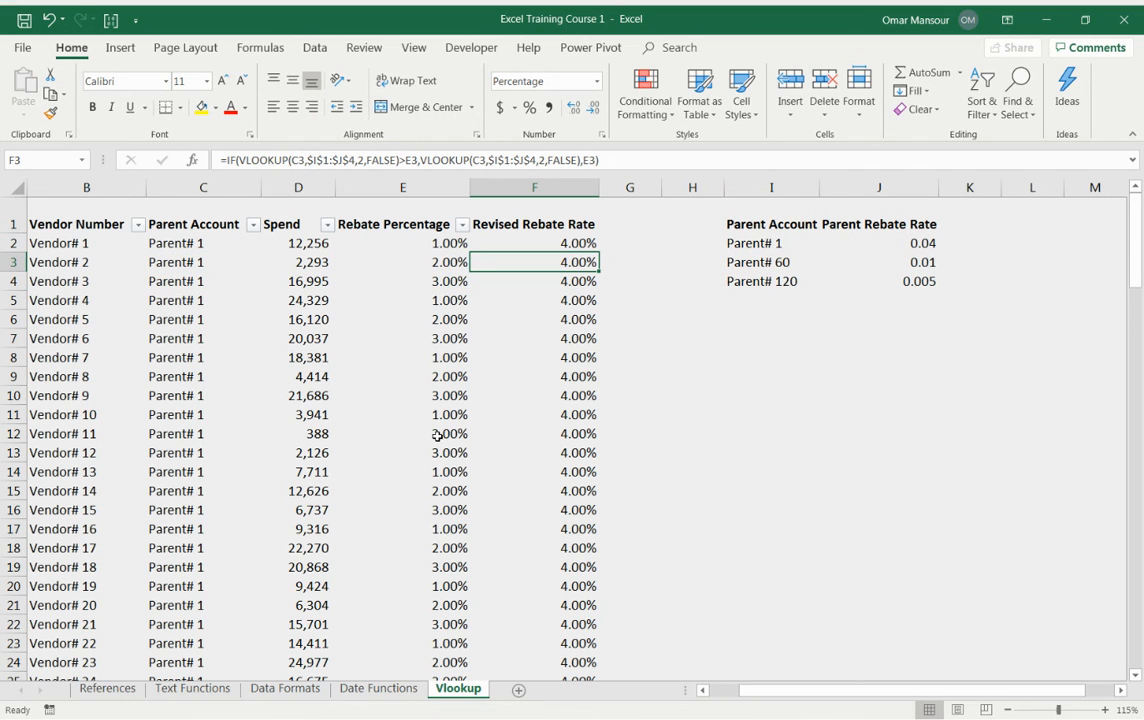